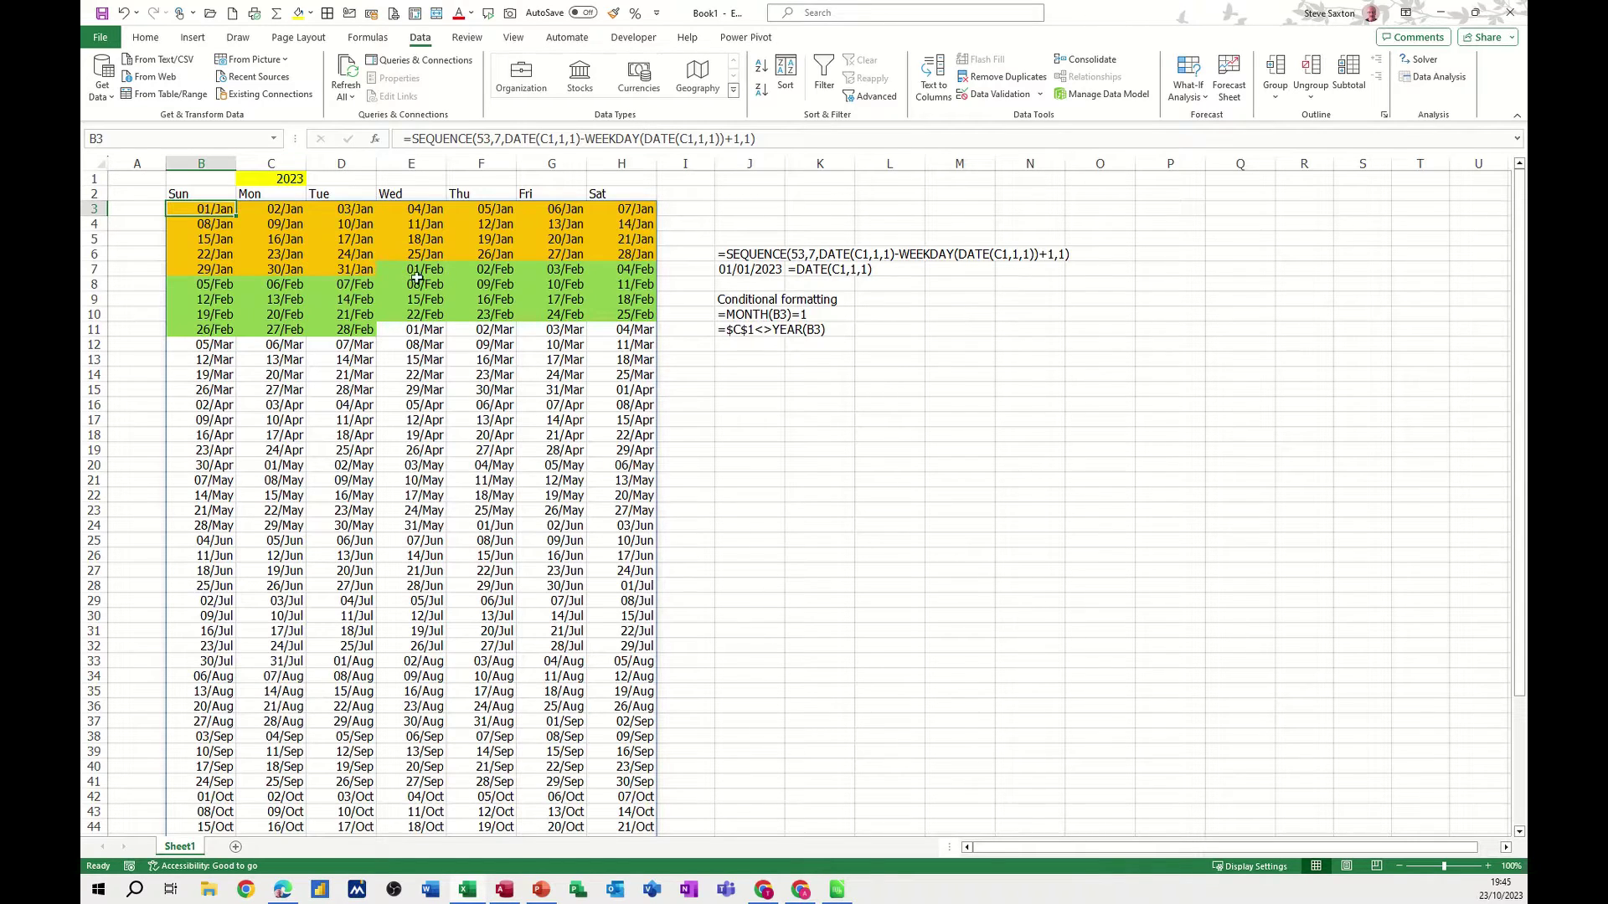
Switch the calendar year in C1 to 2022, back to 2023, and on to 2024.
left_click(295, 182)
left_click(311, 180)
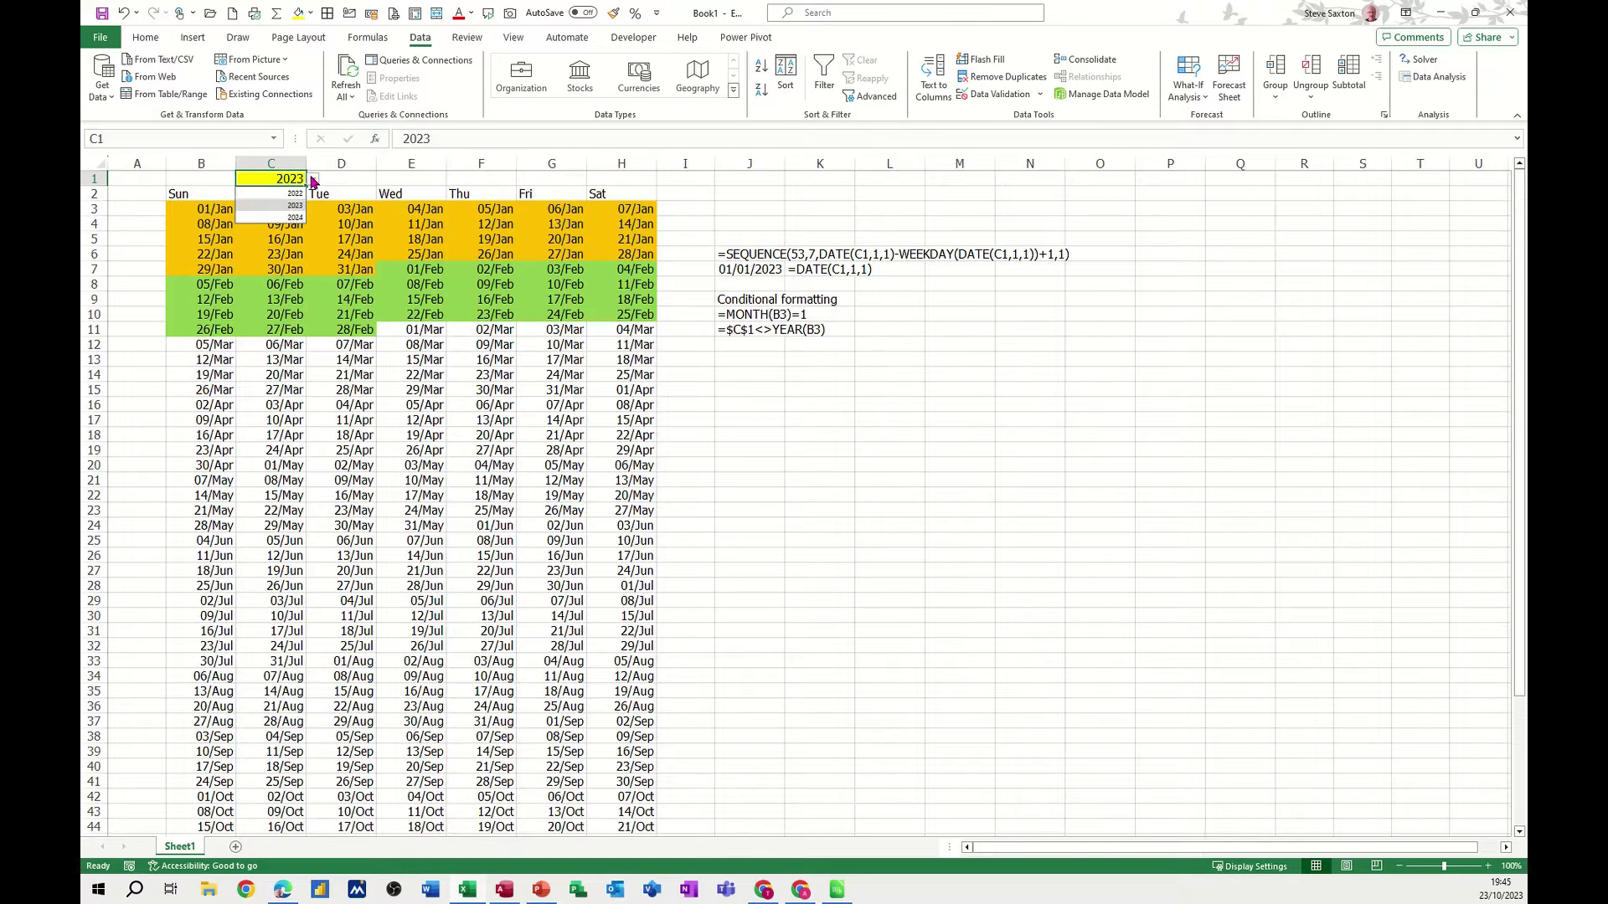
left_click(295, 195)
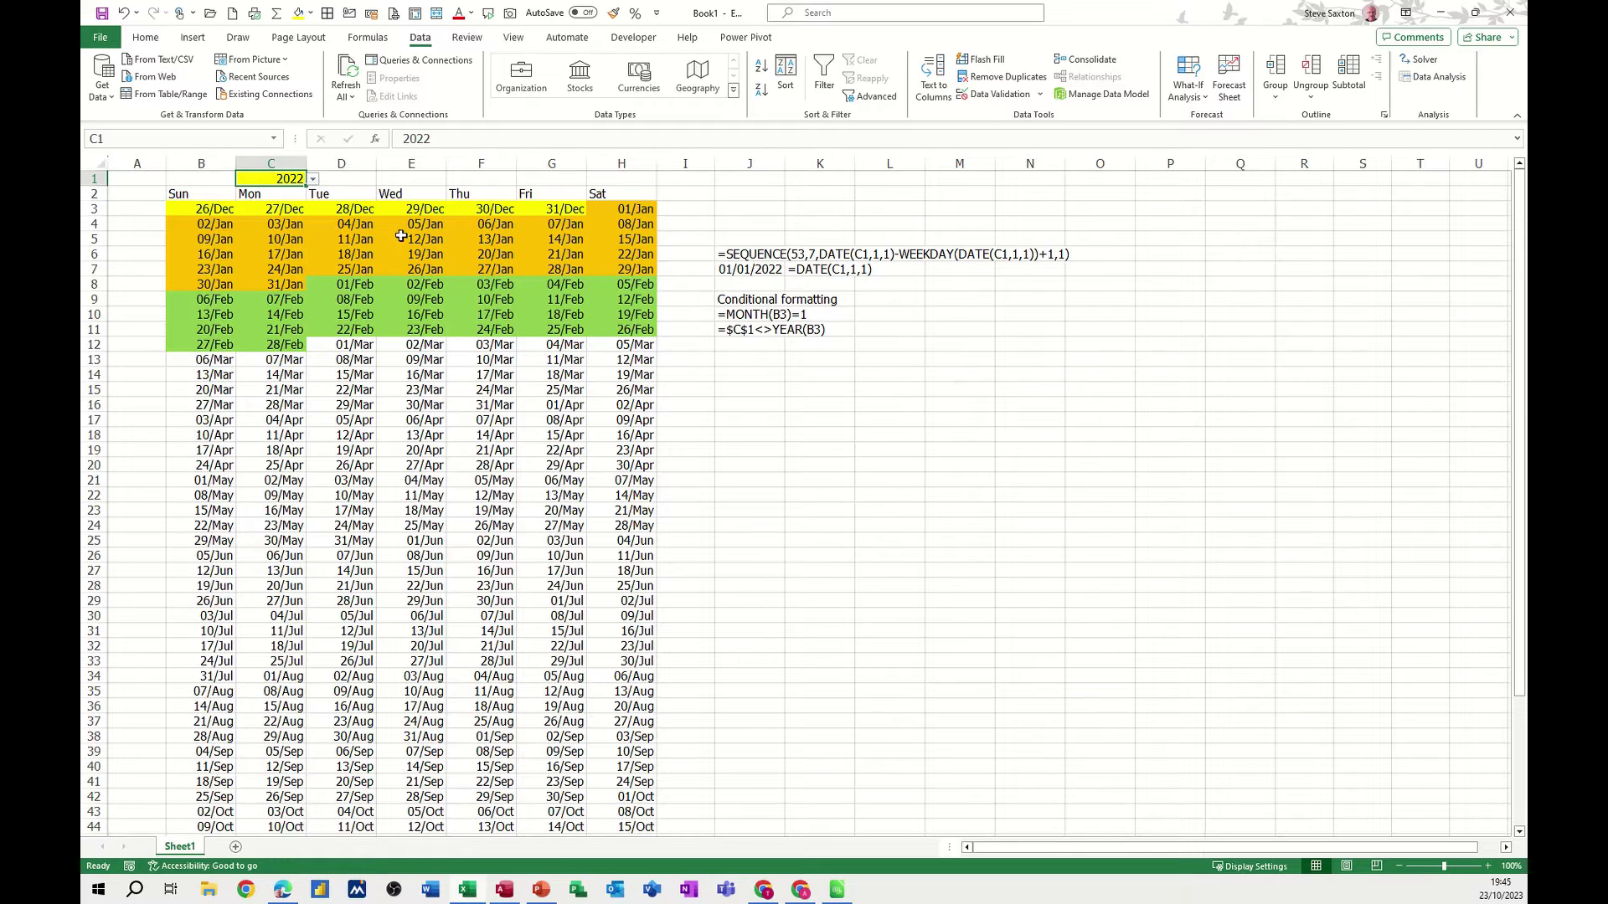
left_click(311, 180)
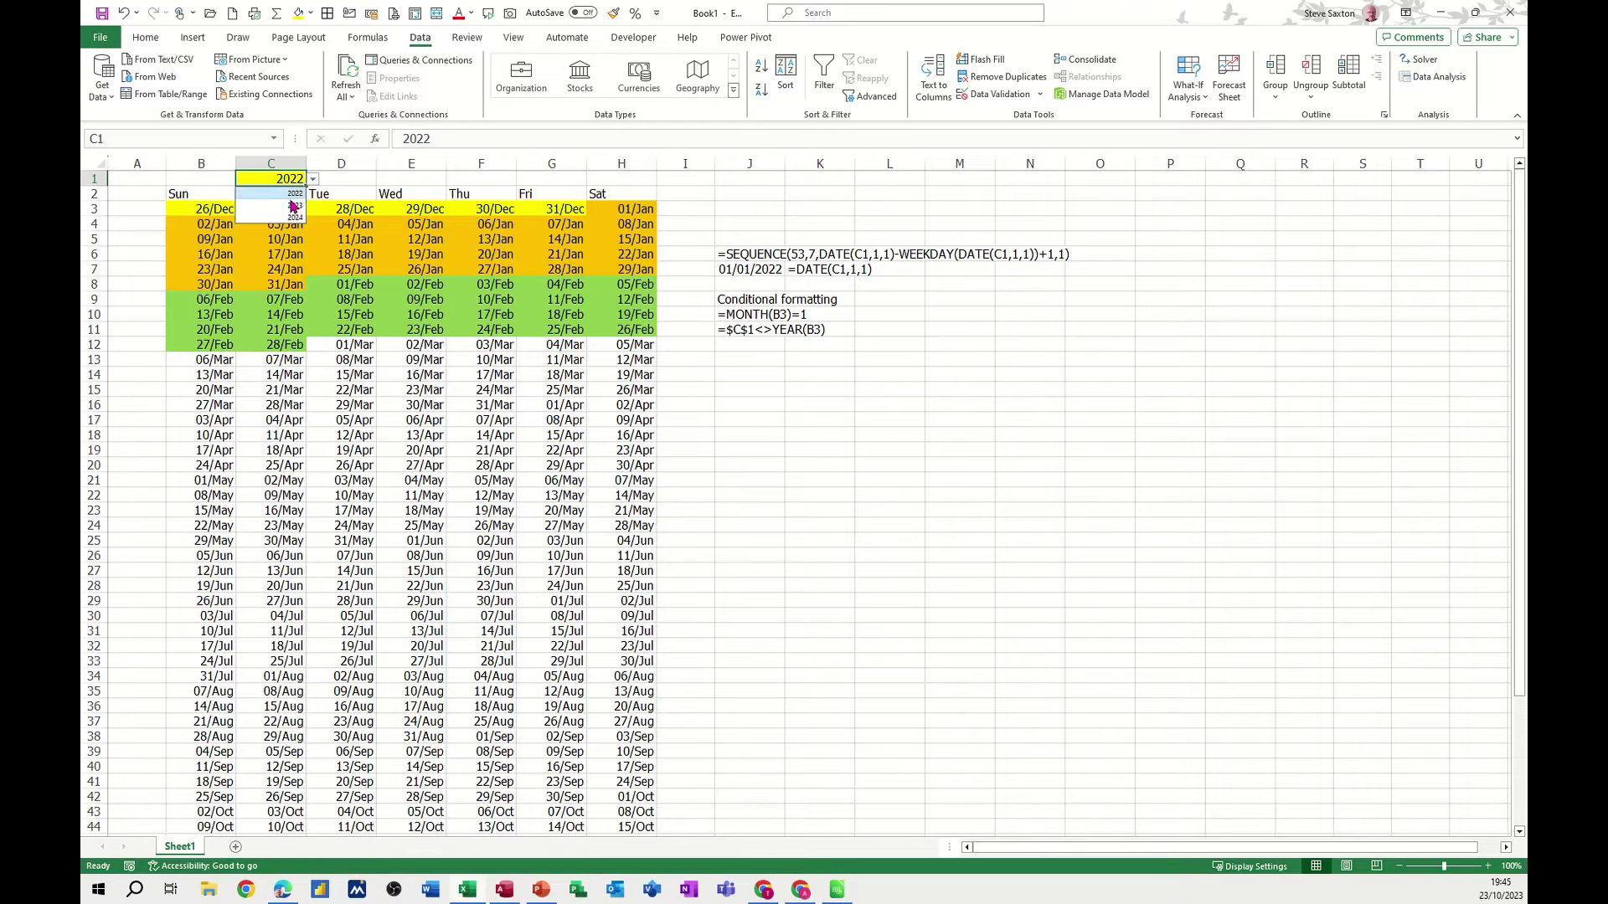
left_click(295, 211)
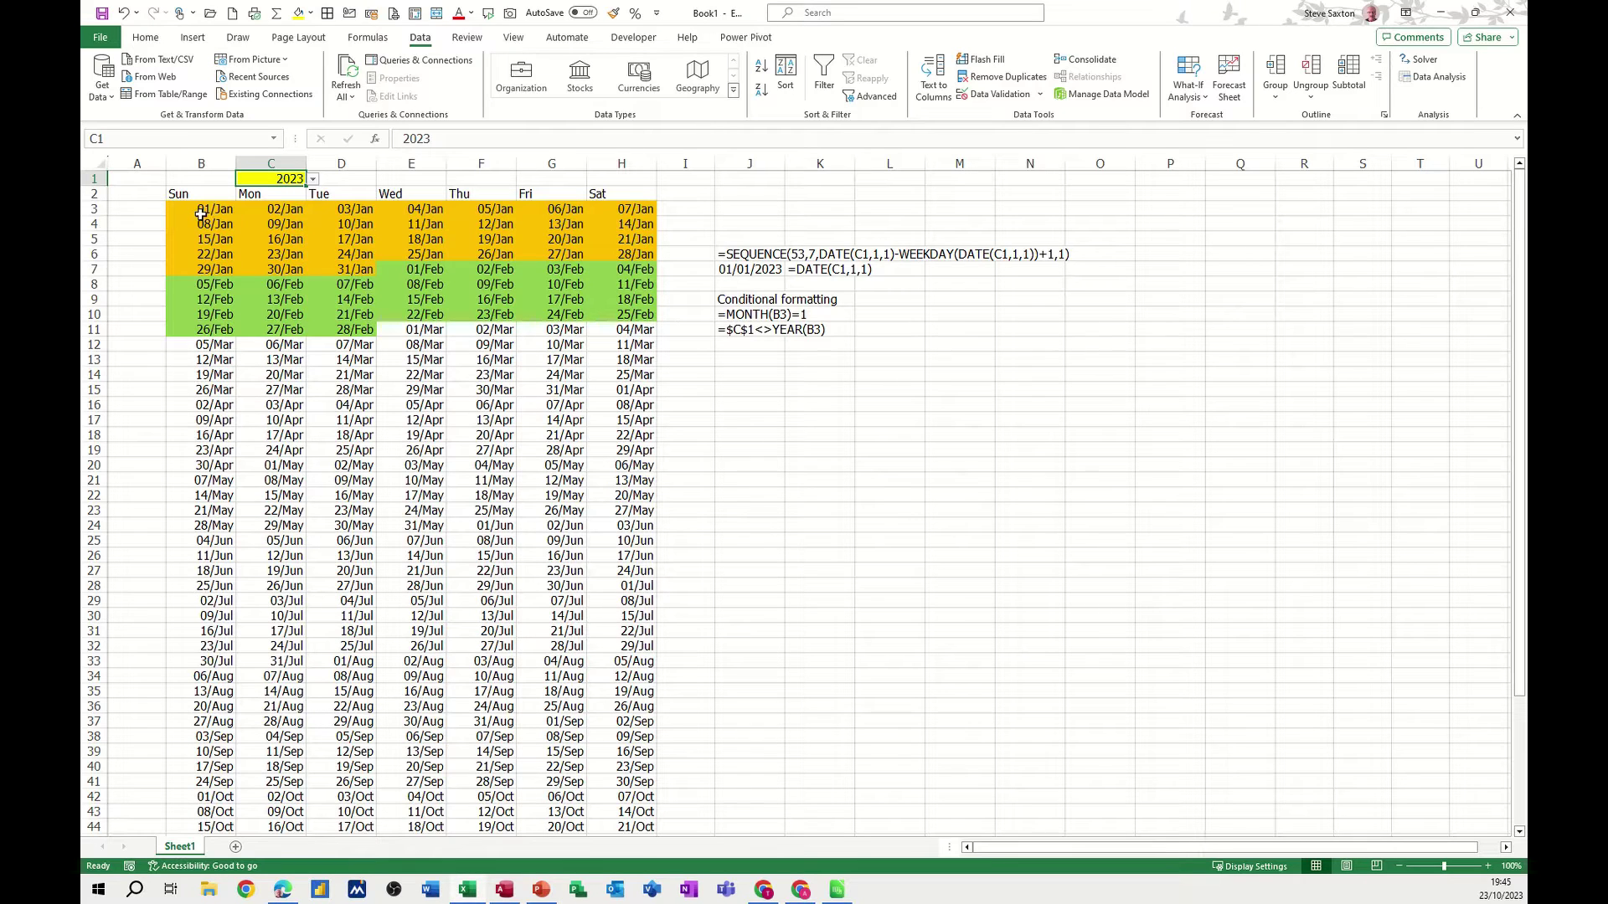
left_click(312, 180)
left_click(265, 217)
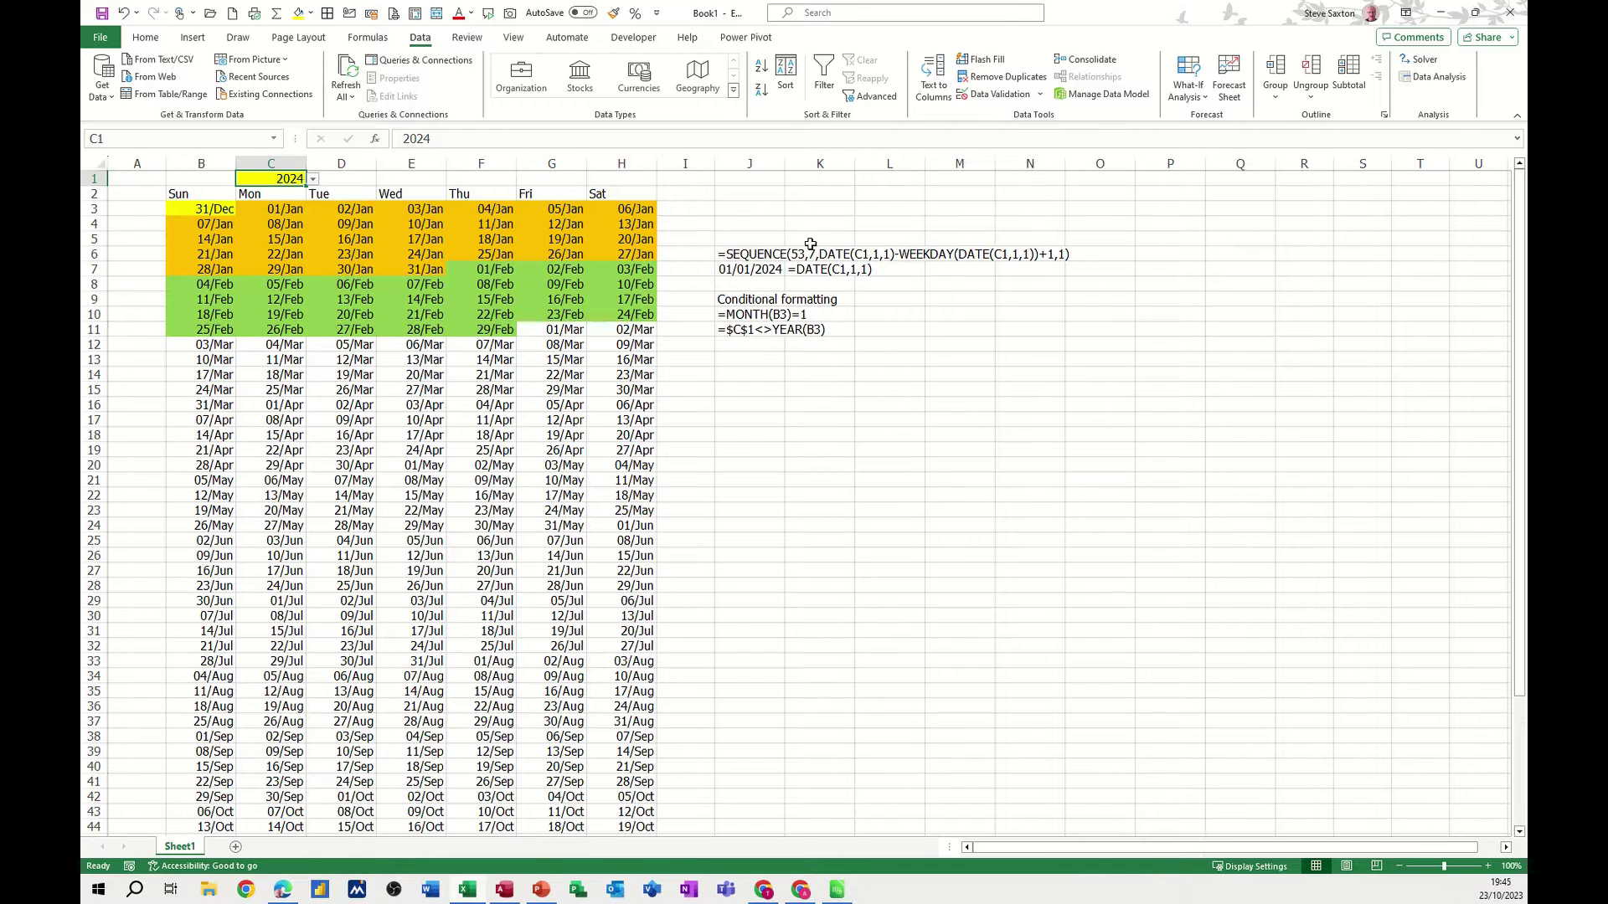
Fill cell J13 yellow and give it a validation drop-down list of 2022, 2023 and 2024.
left_click(761, 362)
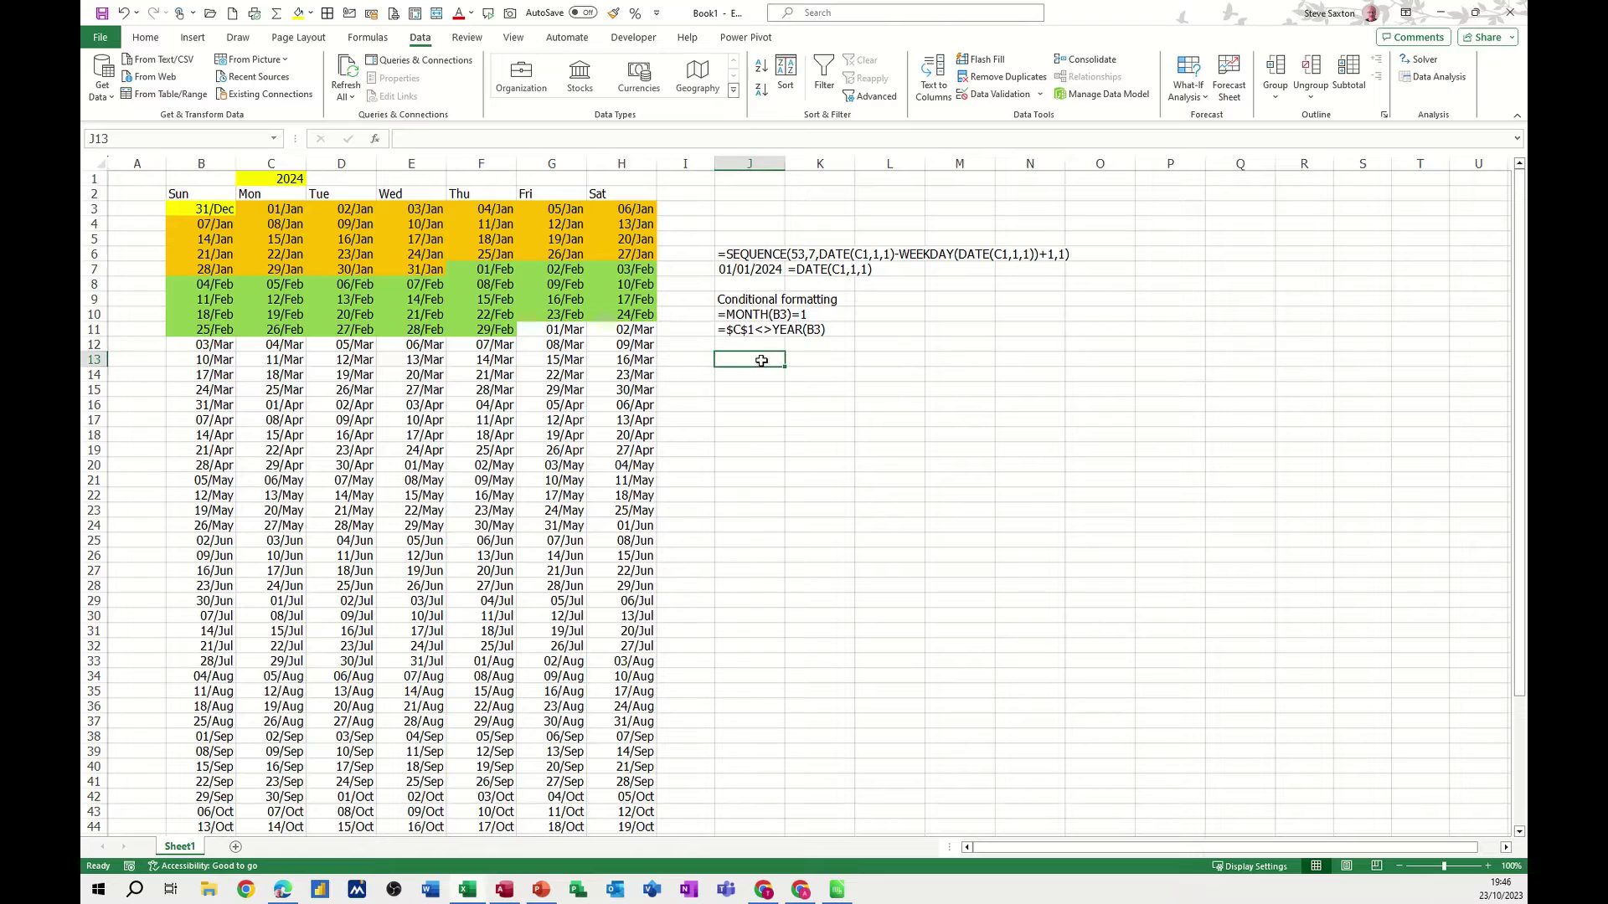
left_click(300, 15)
left_click(1001, 95)
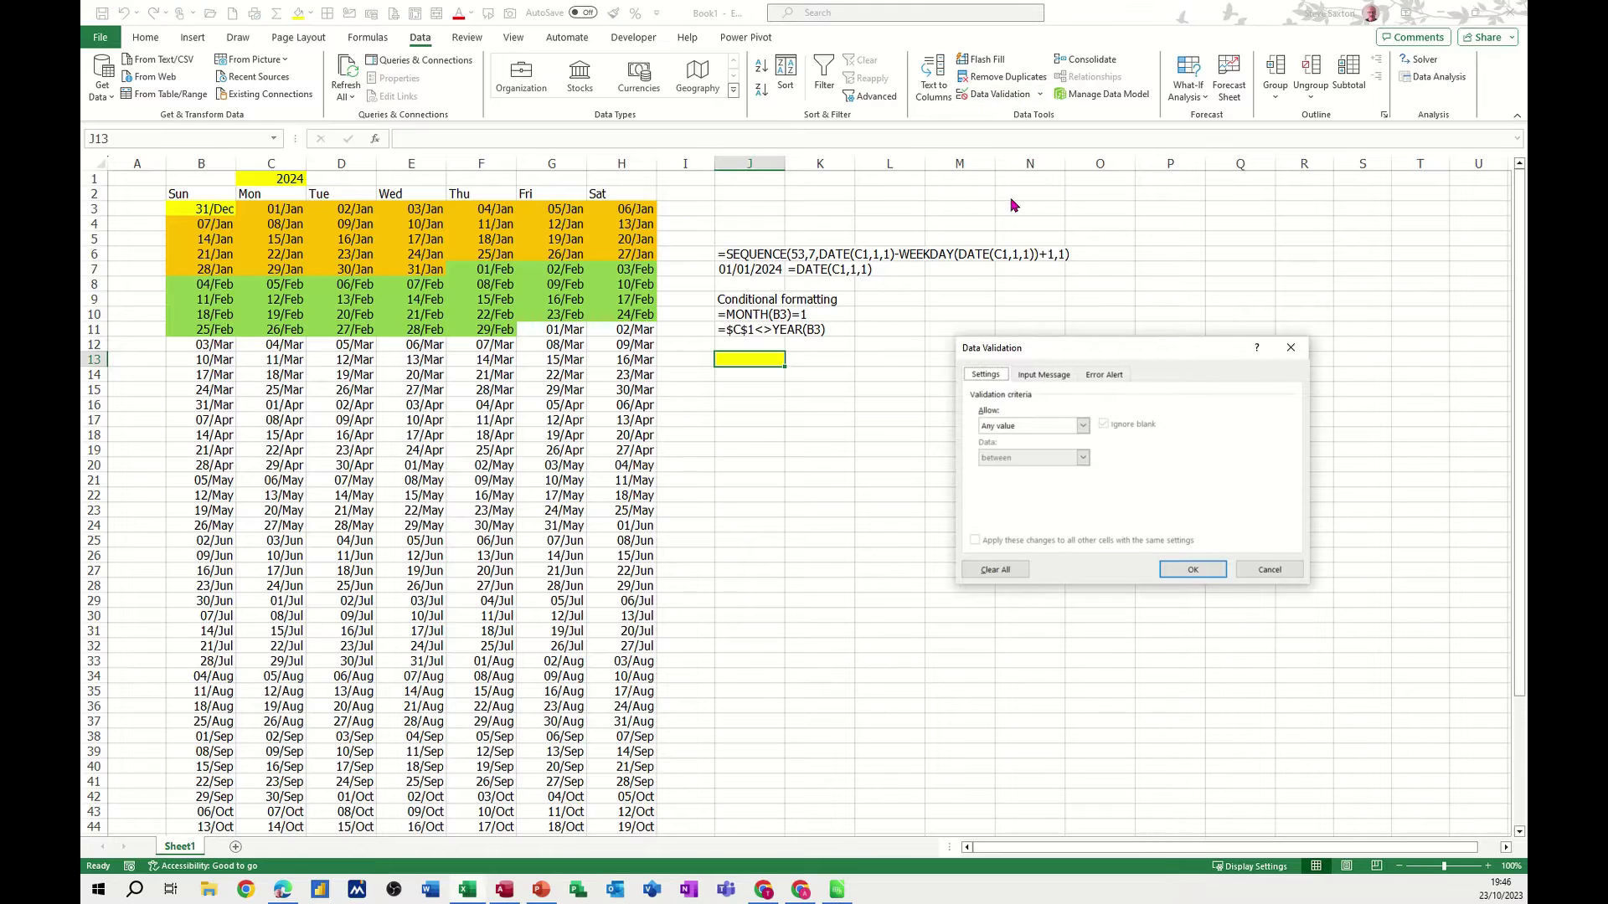
left_click(1002, 431)
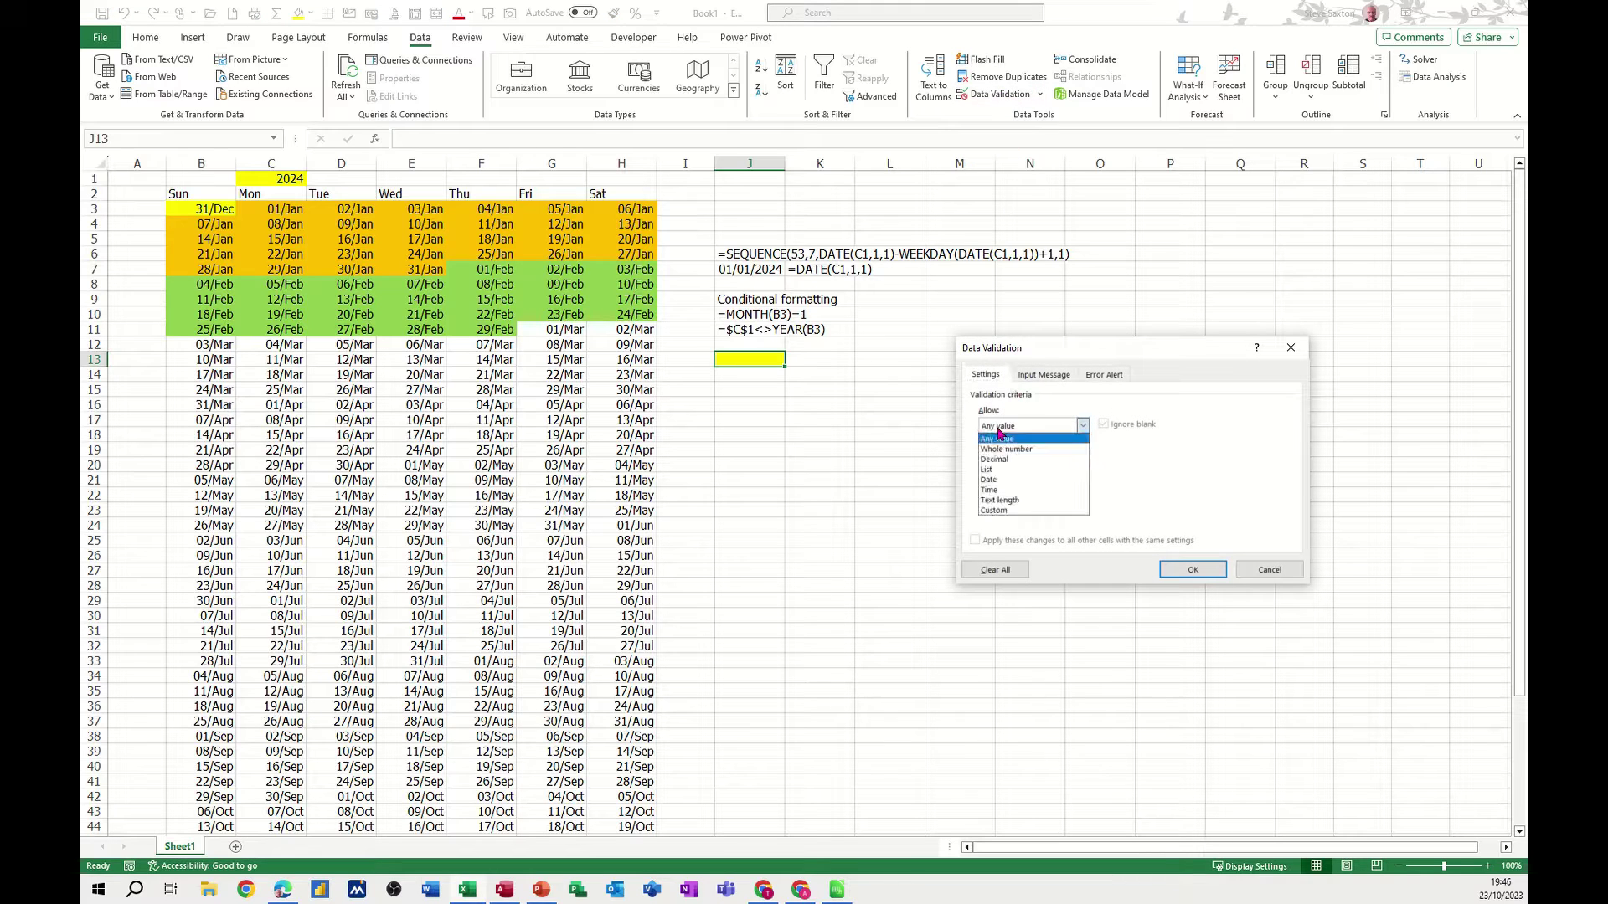
left_click(996, 471)
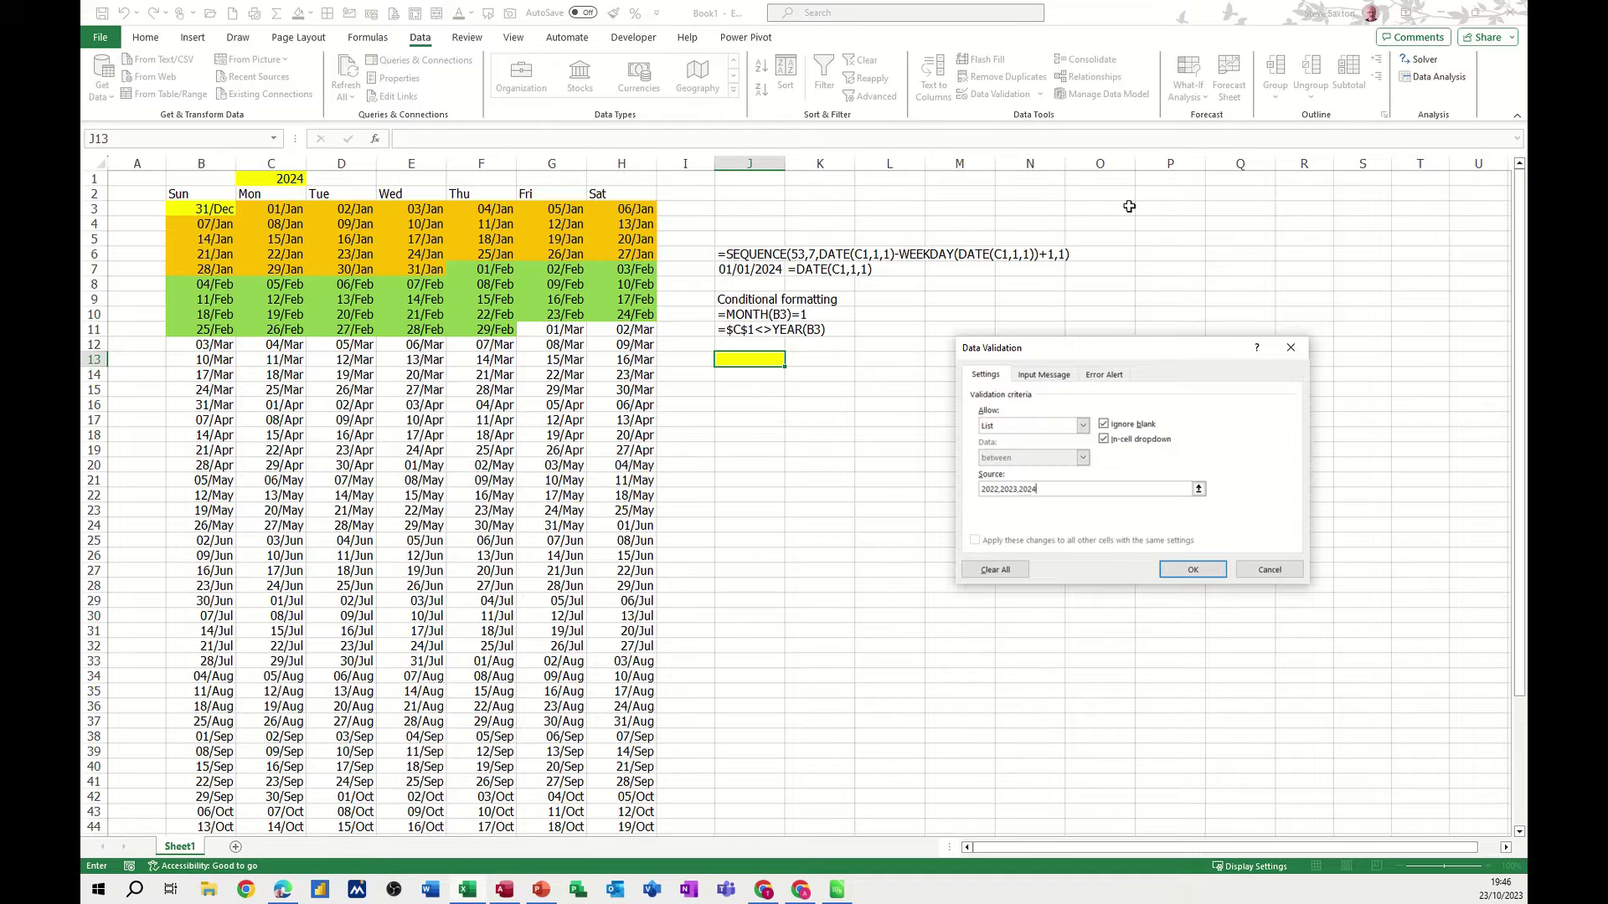
left_click(1191, 571)
left_click(792, 360)
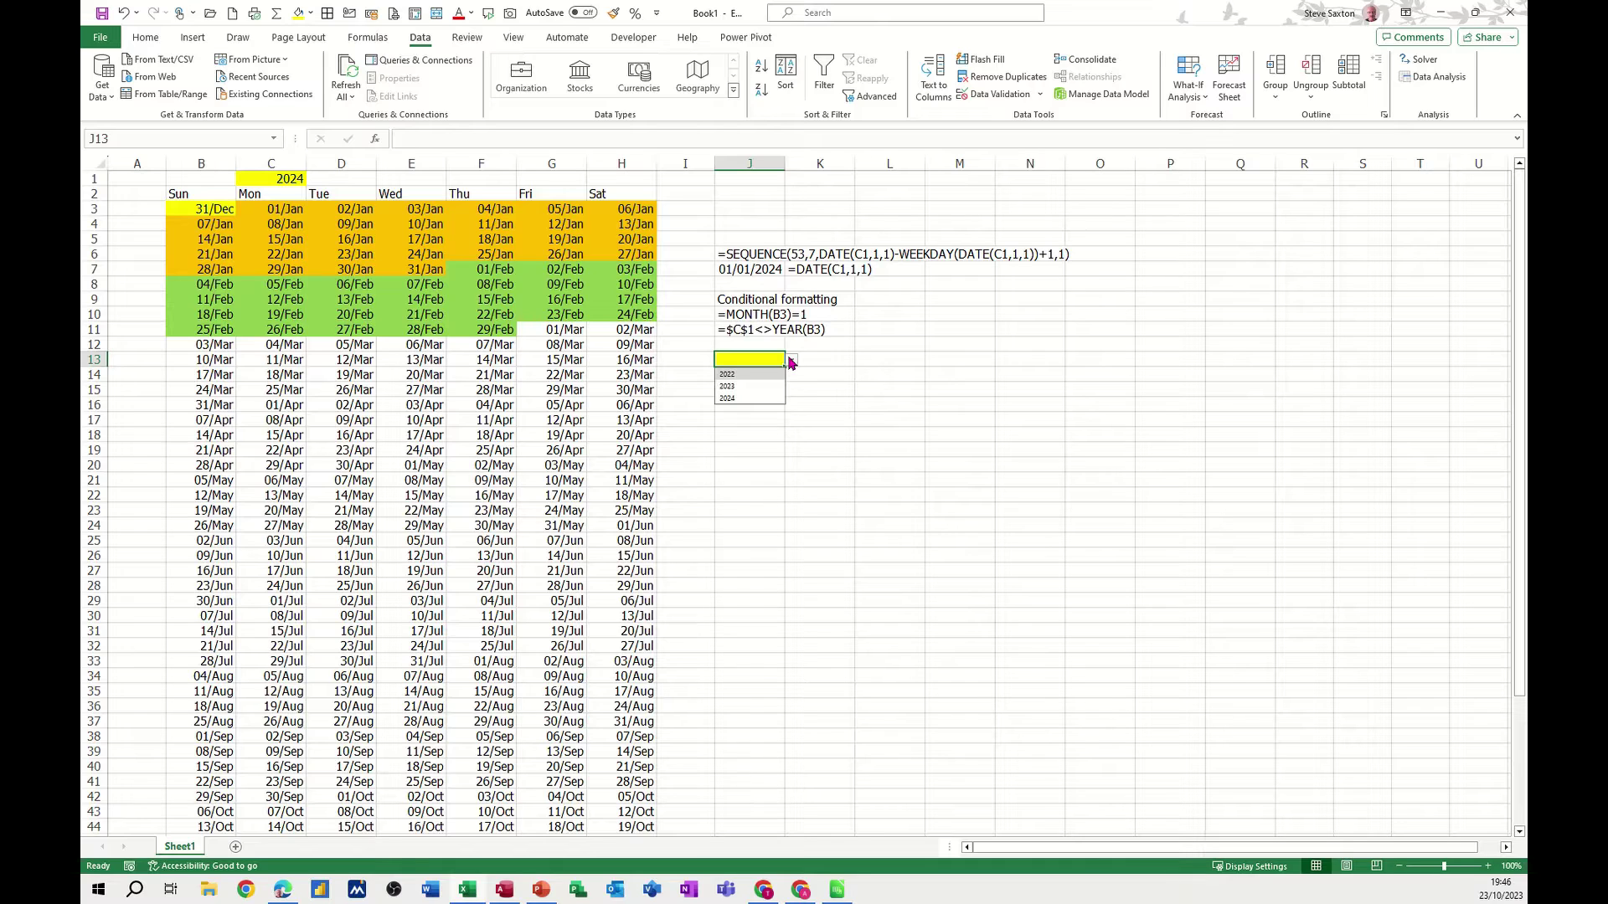
left_click(791, 360)
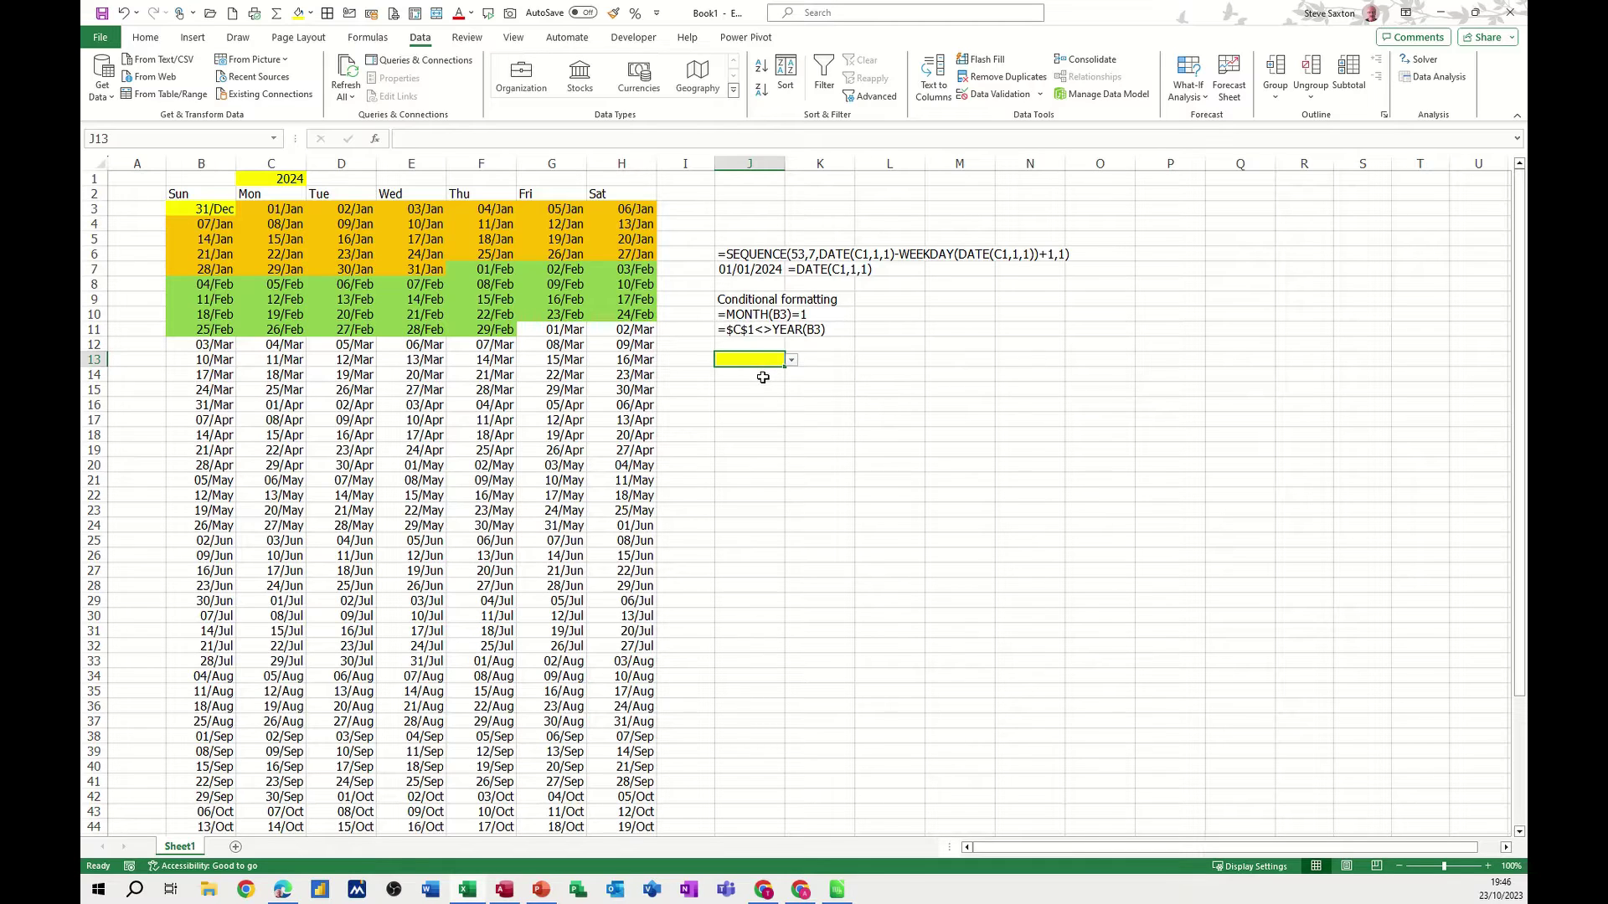
Enter Sun in J15 and extend the weekday series across to Sat in P15.
left_click(763, 378)
left_click(759, 390)
type("Sun")
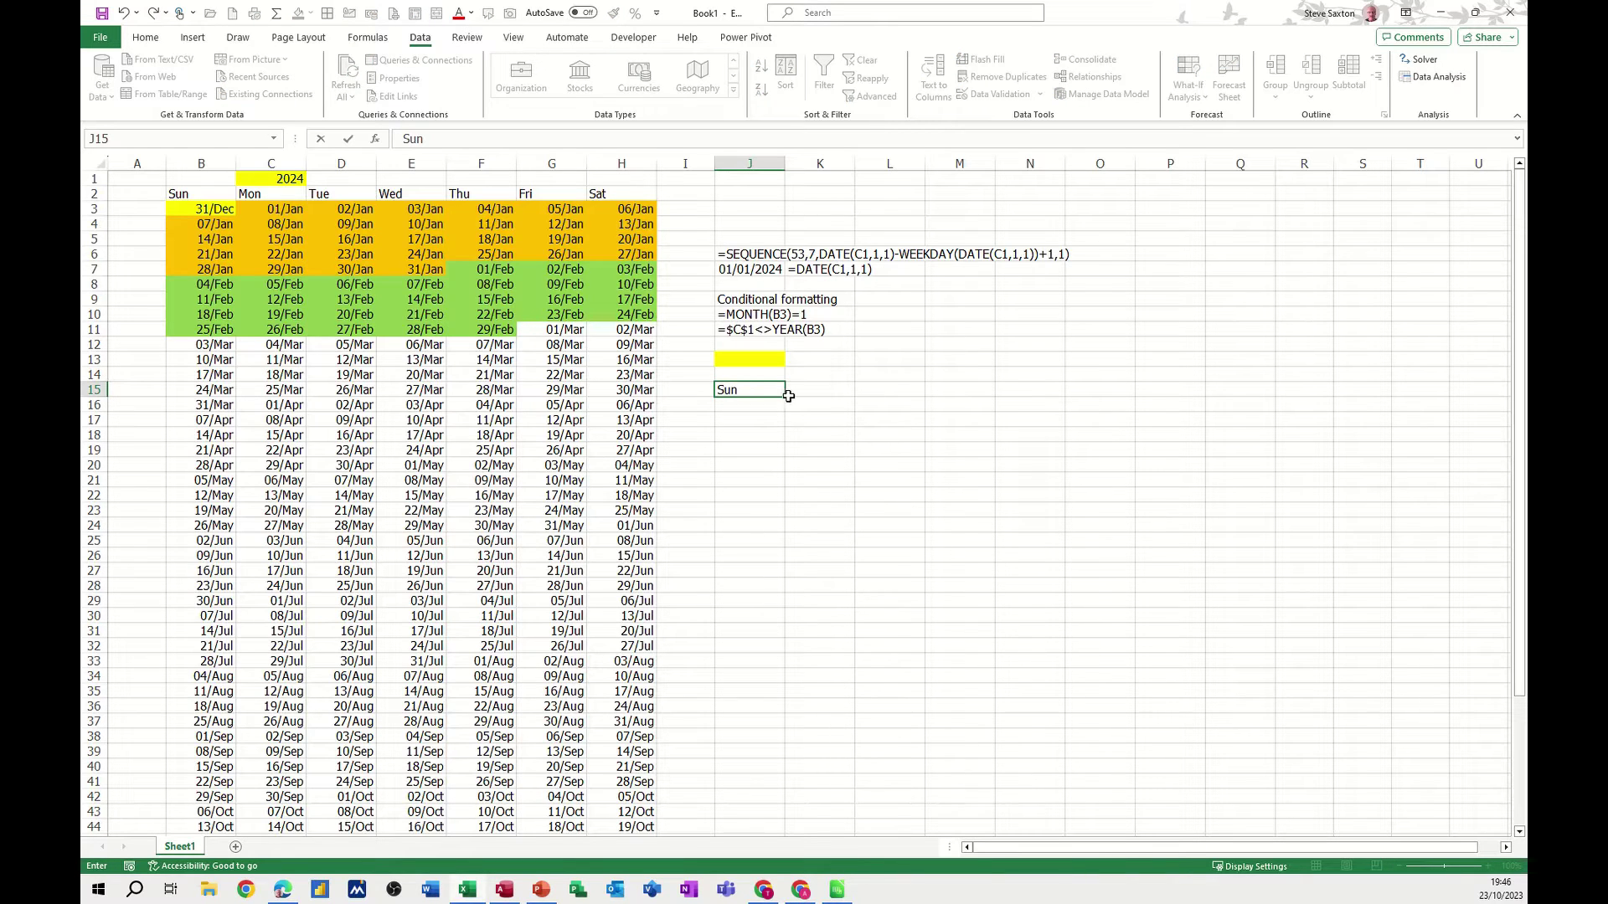
left_click_drag(785, 396, 1159, 402)
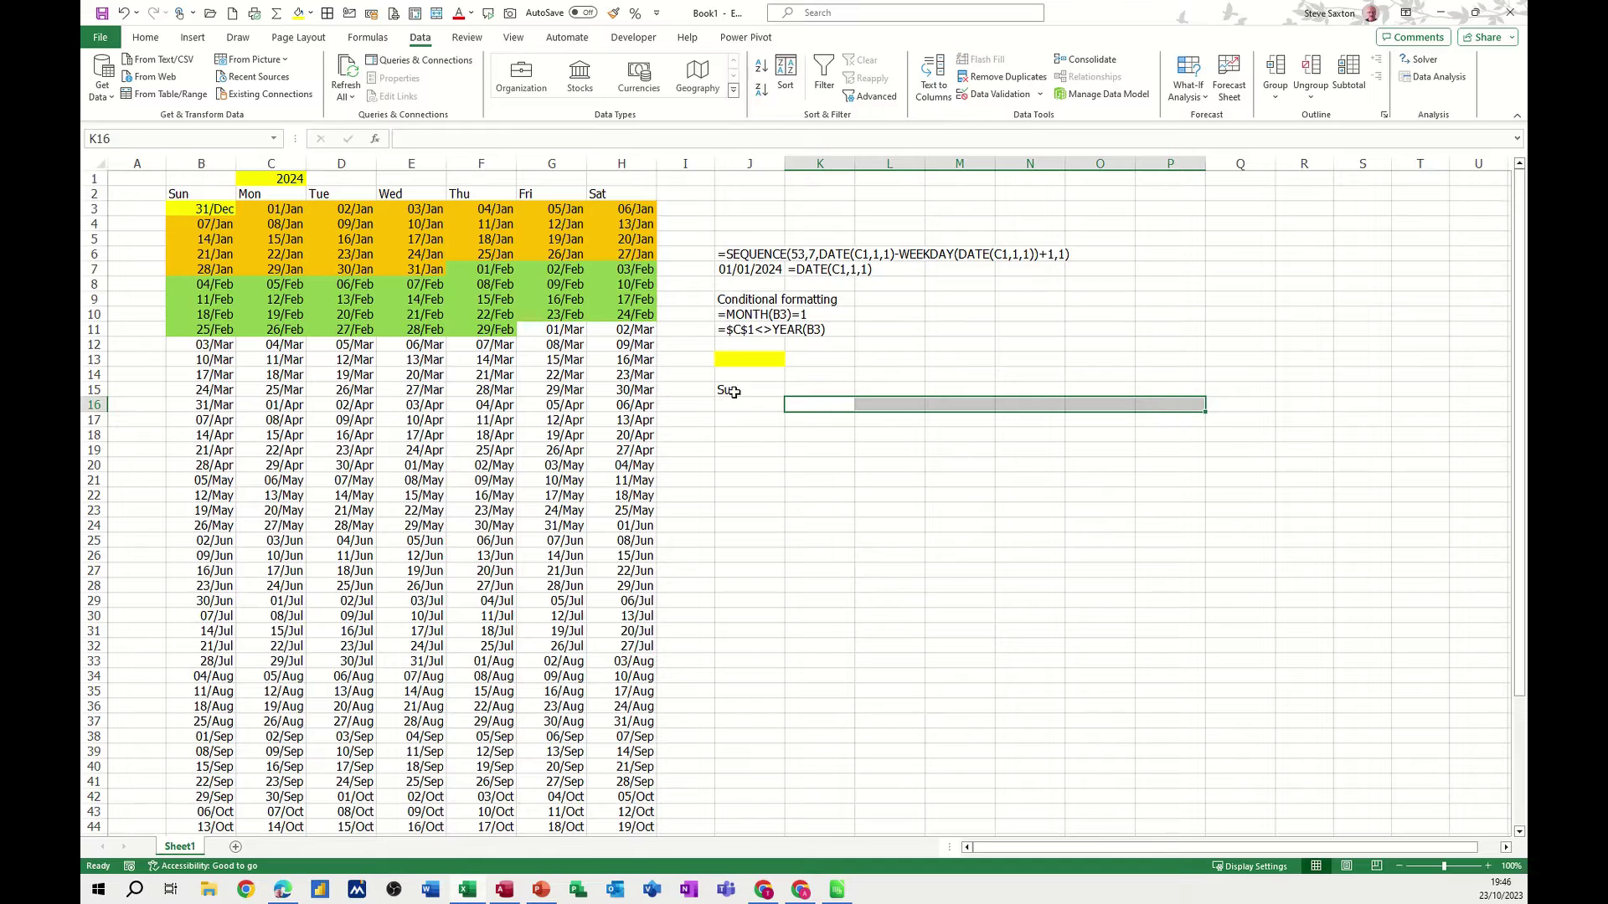
left_click(763, 398)
left_click_drag(785, 396, 1143, 419)
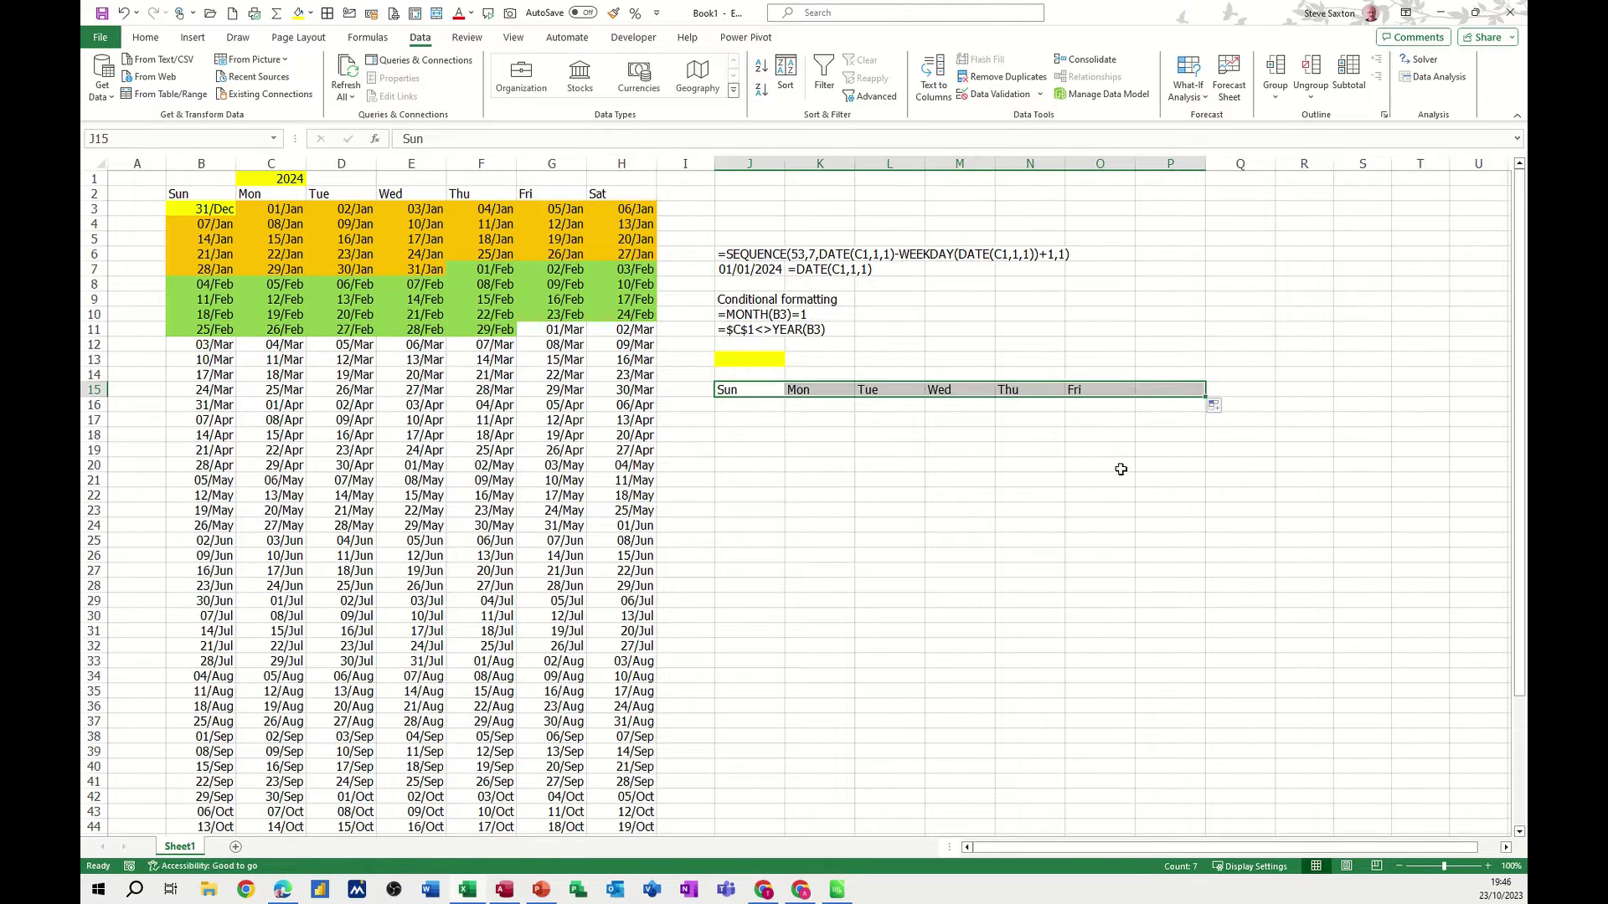
left_click(1030, 449)
Enter =SEQUENCE(5,7) in J16 to fill a grid of five rows and seven columns under the weekday headers.
left_click(736, 404)
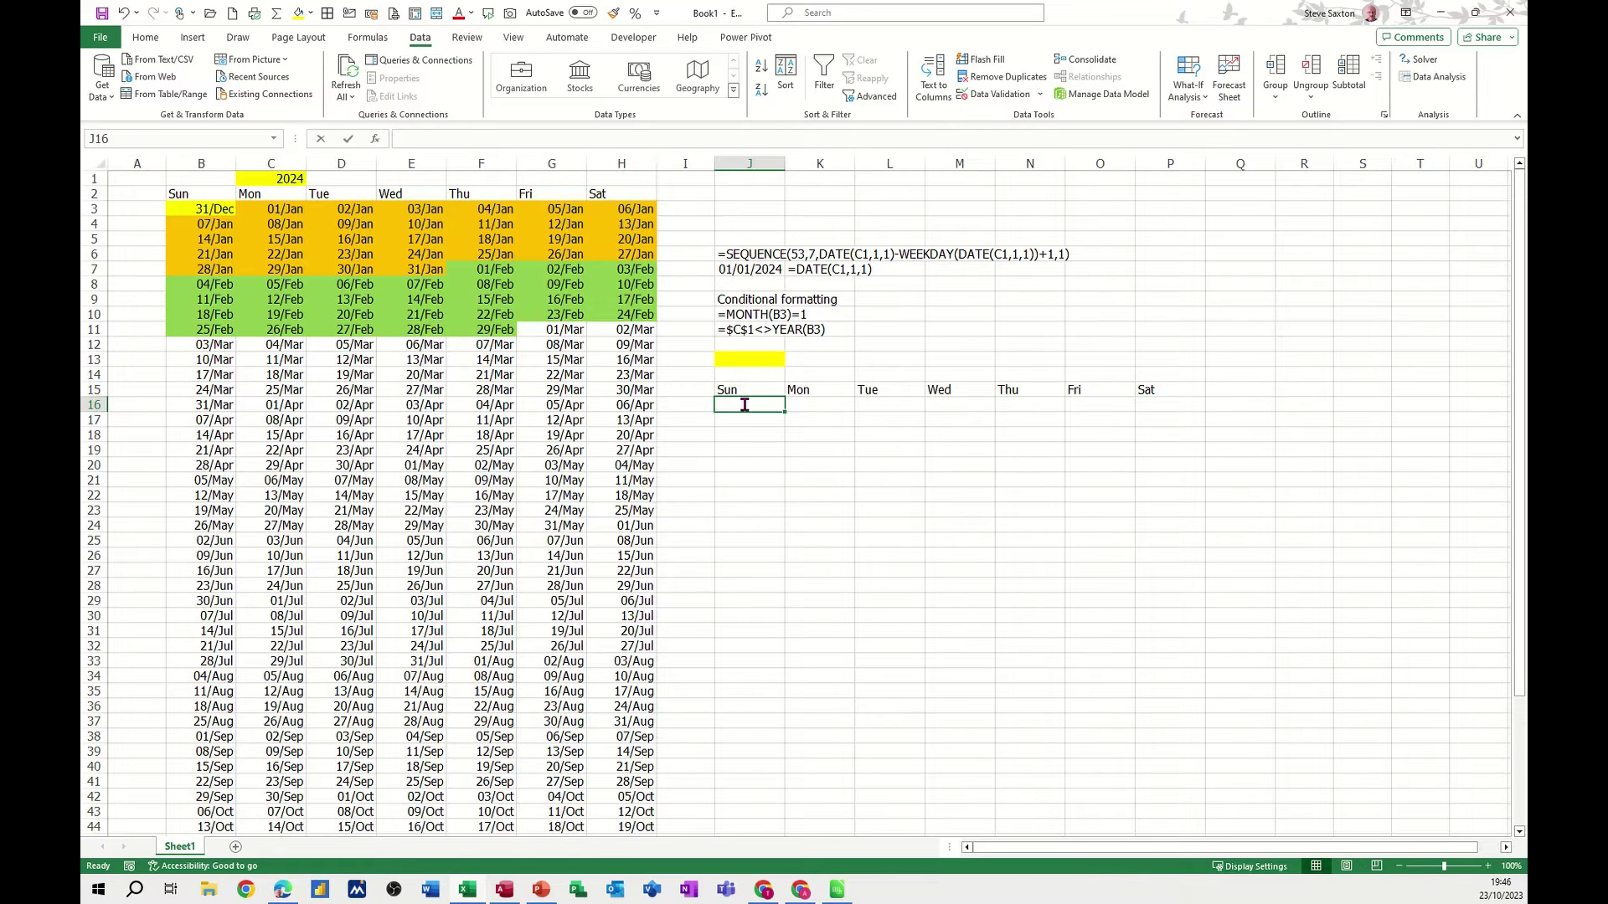
type("=sequ")
key("Tab")
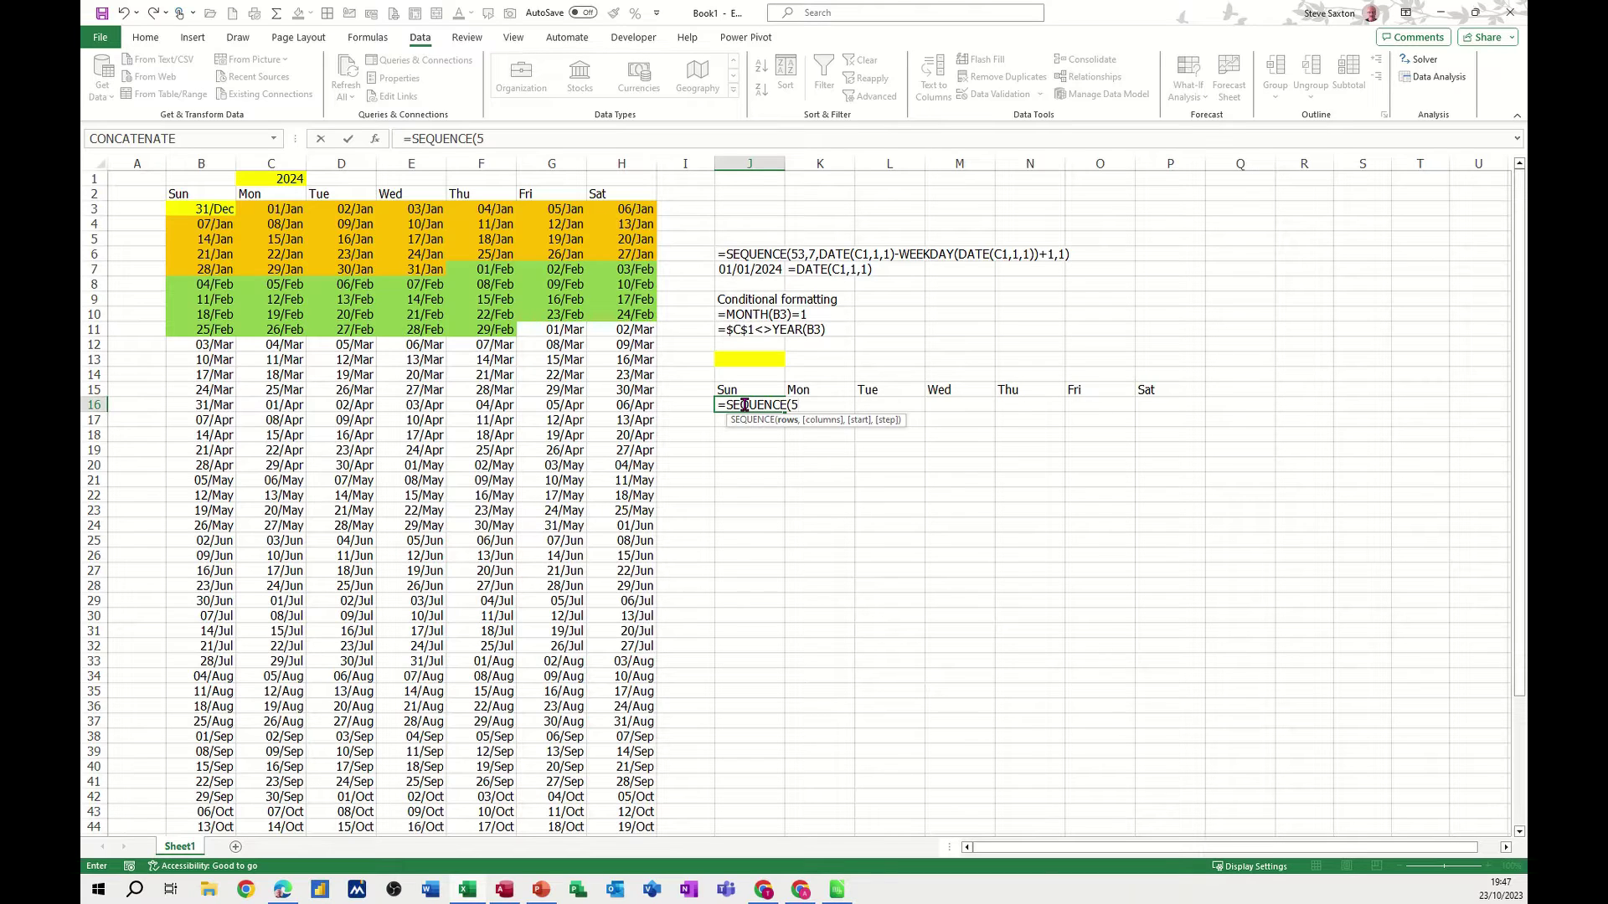
type(",7)")
key("Return")
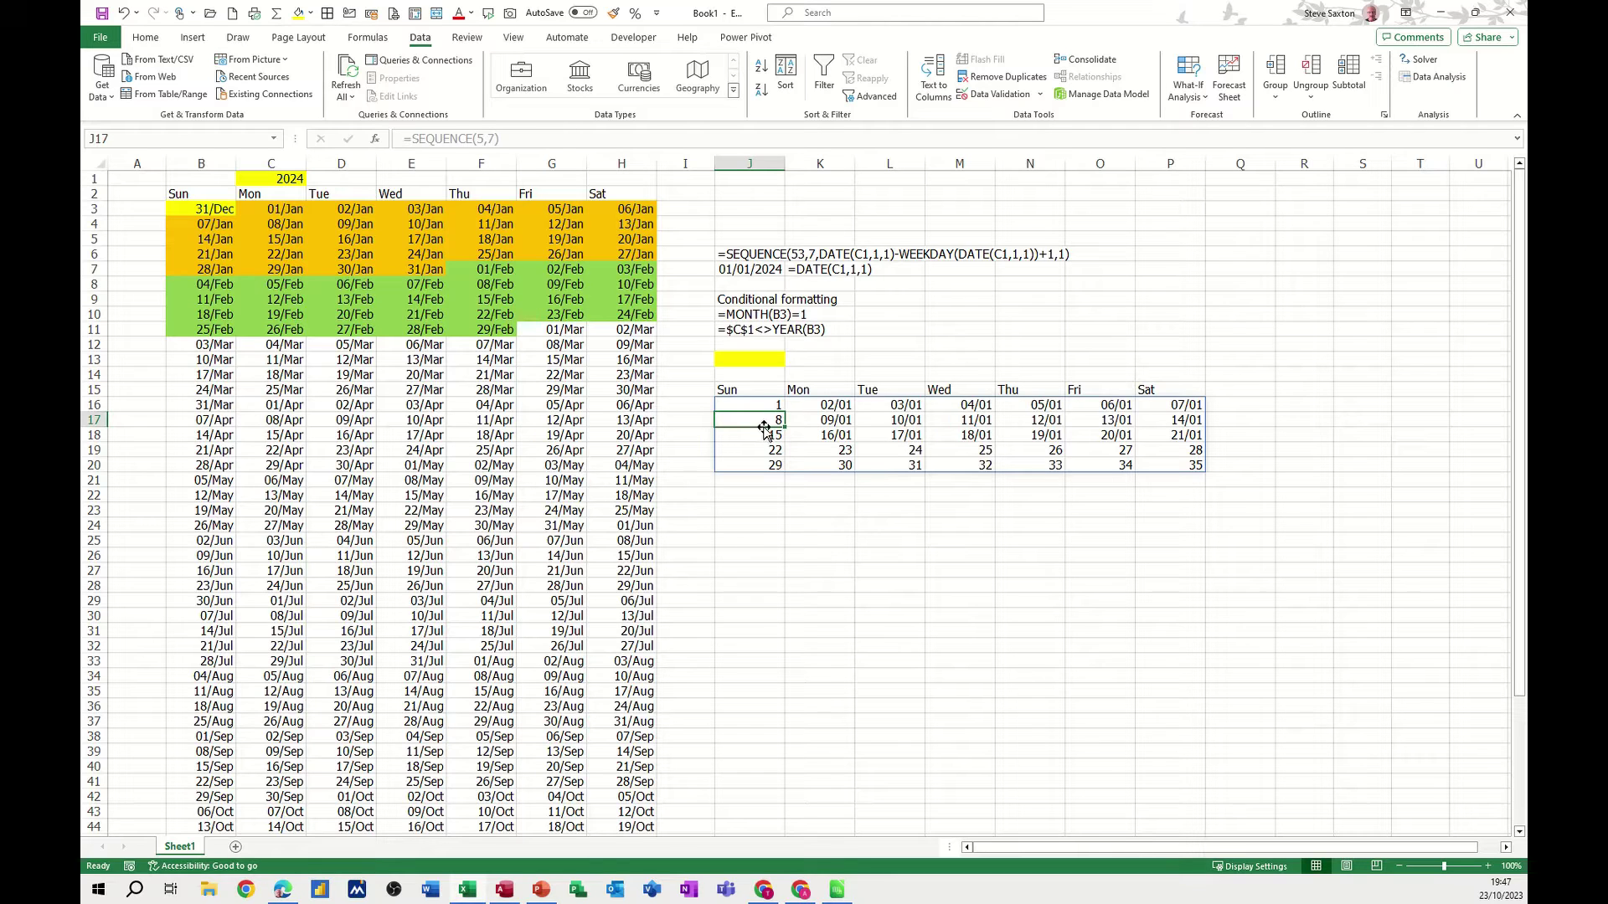
Format the number grid J16:P20 as dates of the *14/03/2012 type.
left_click_drag(756, 406, 1154, 462)
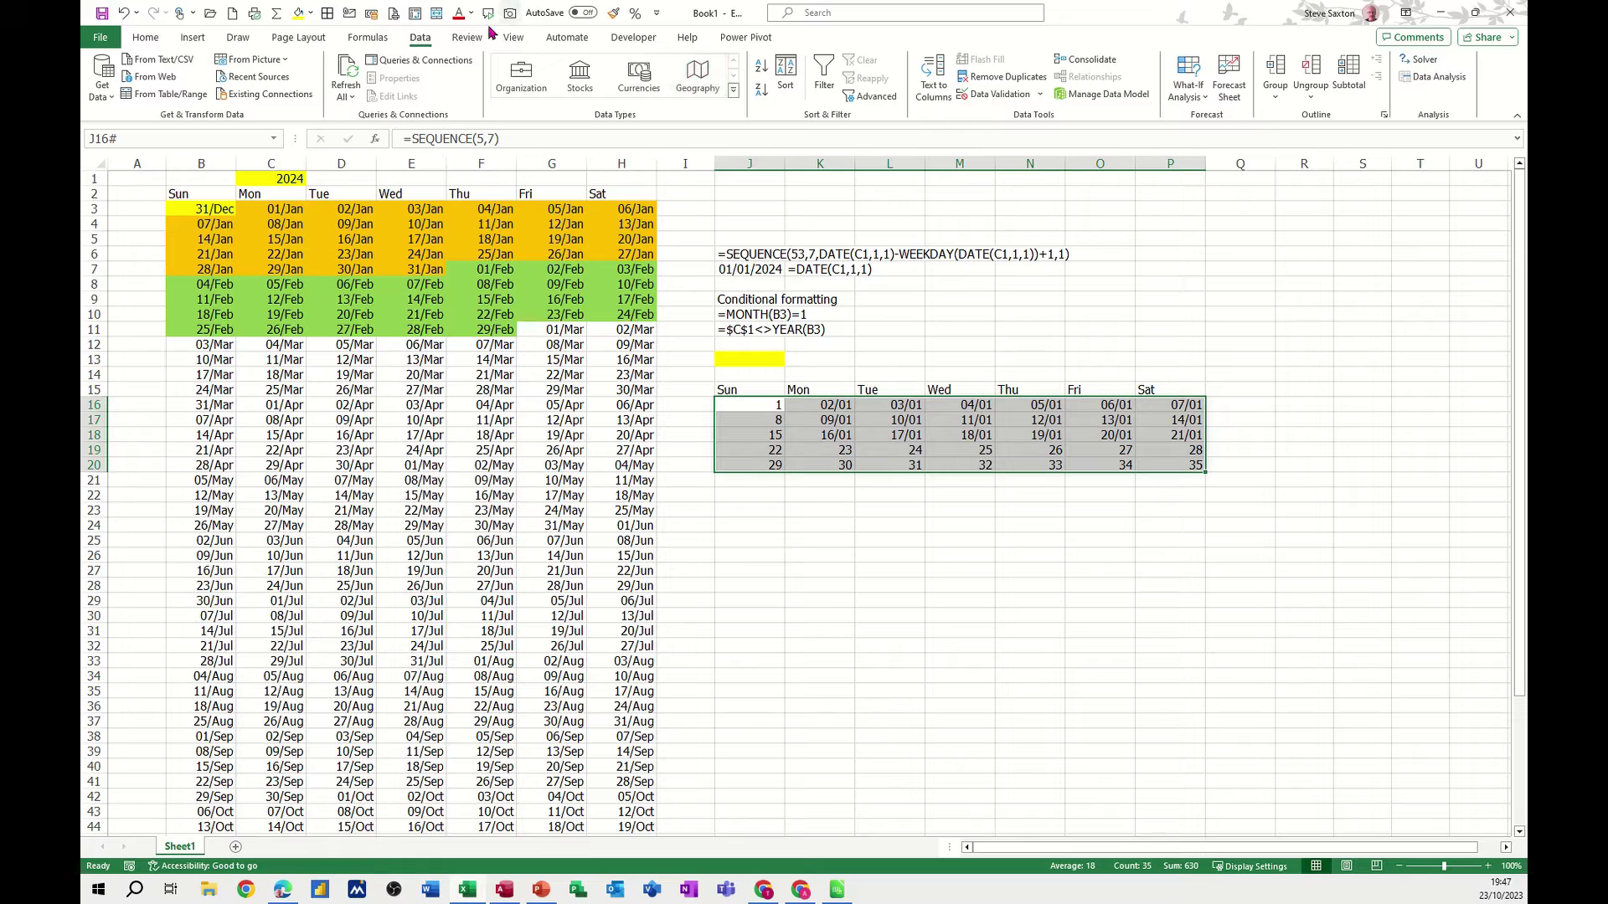
left_click(149, 37)
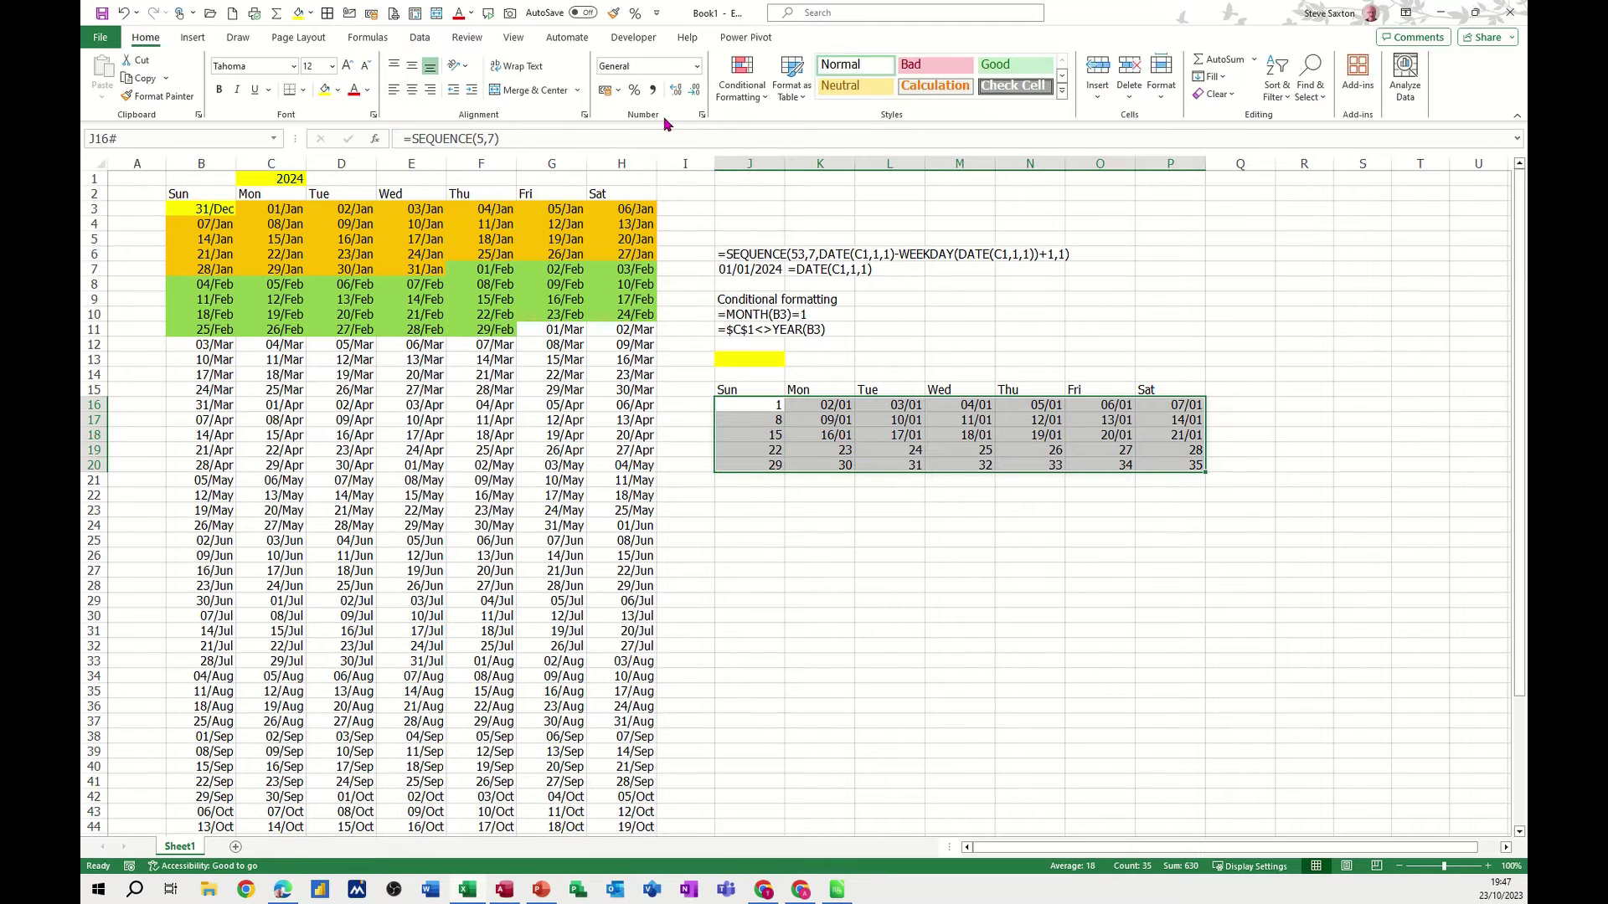
key("ctrl+1")
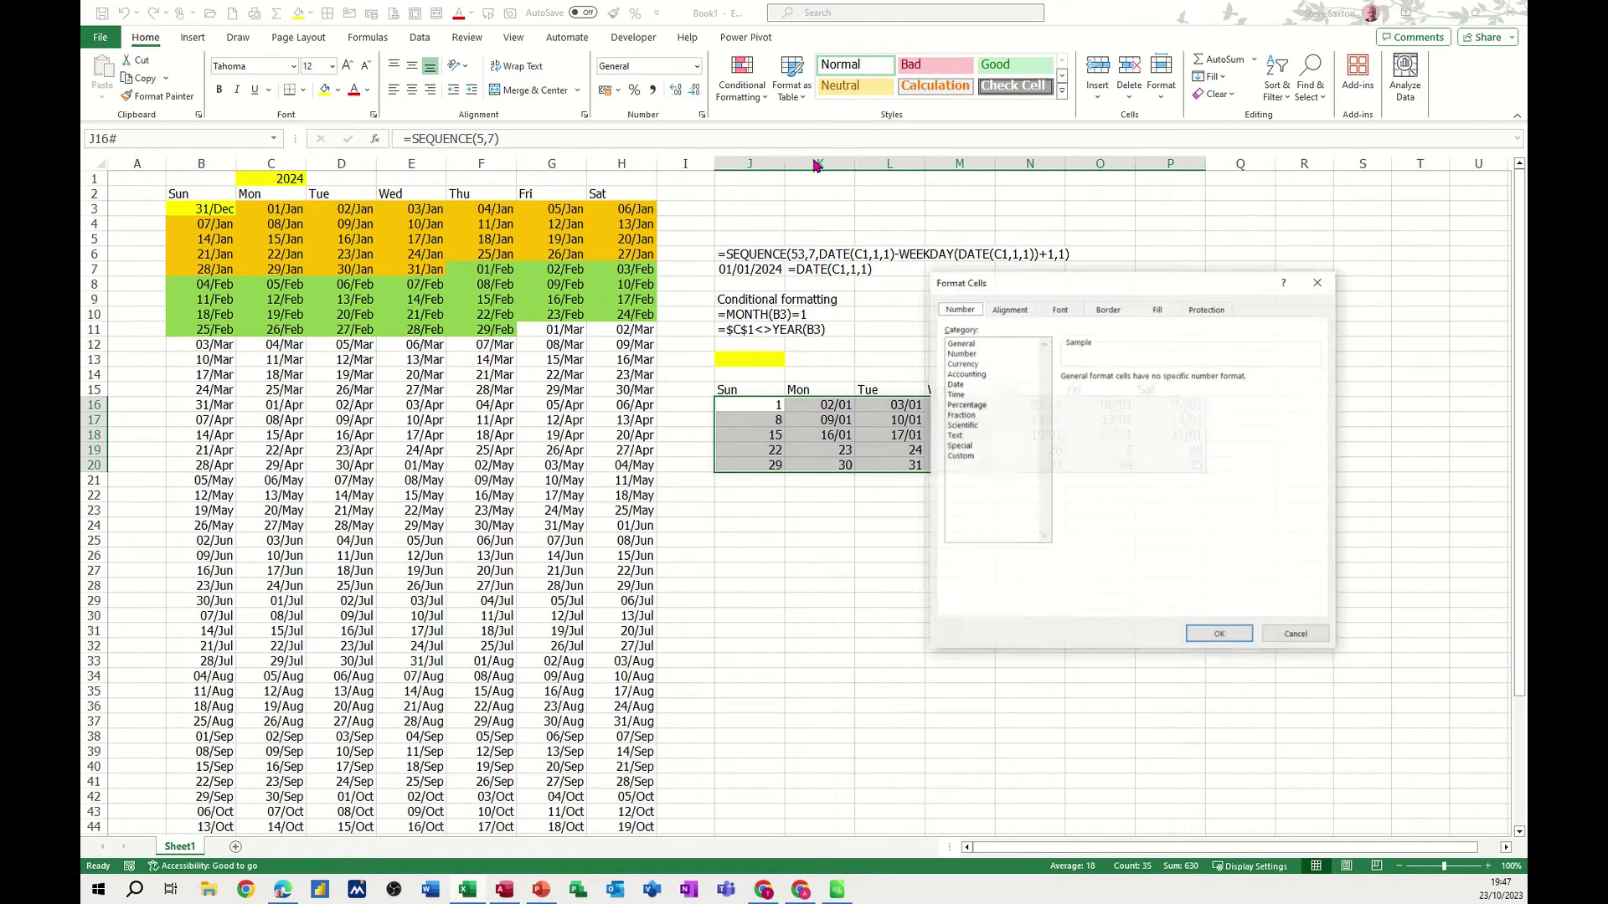
left_click(963, 385)
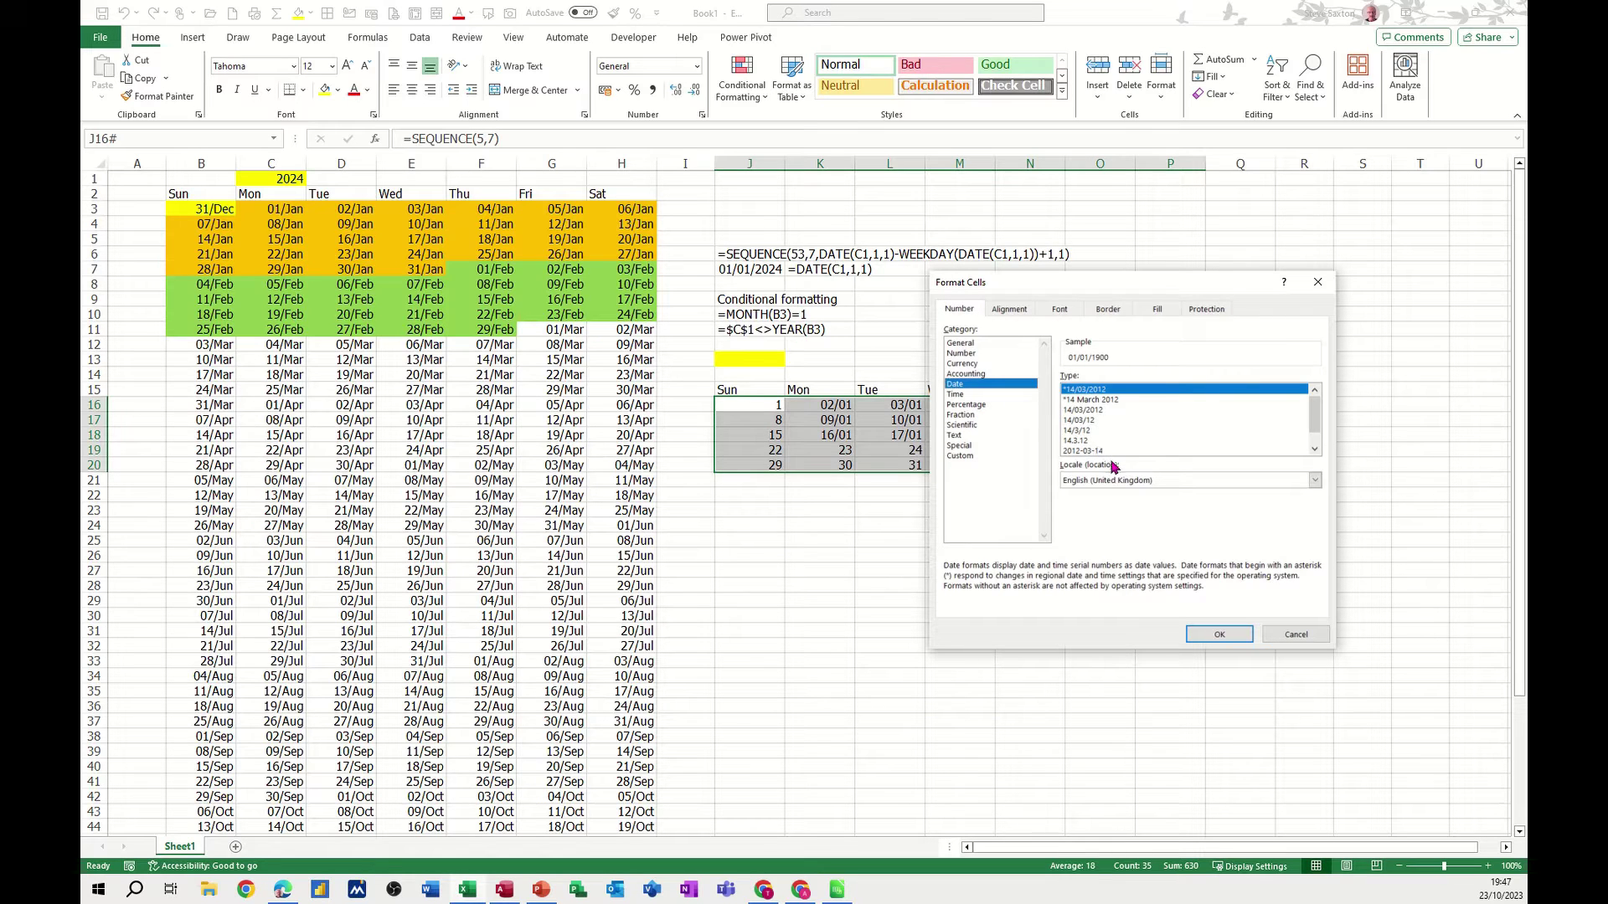
left_click(1206, 632)
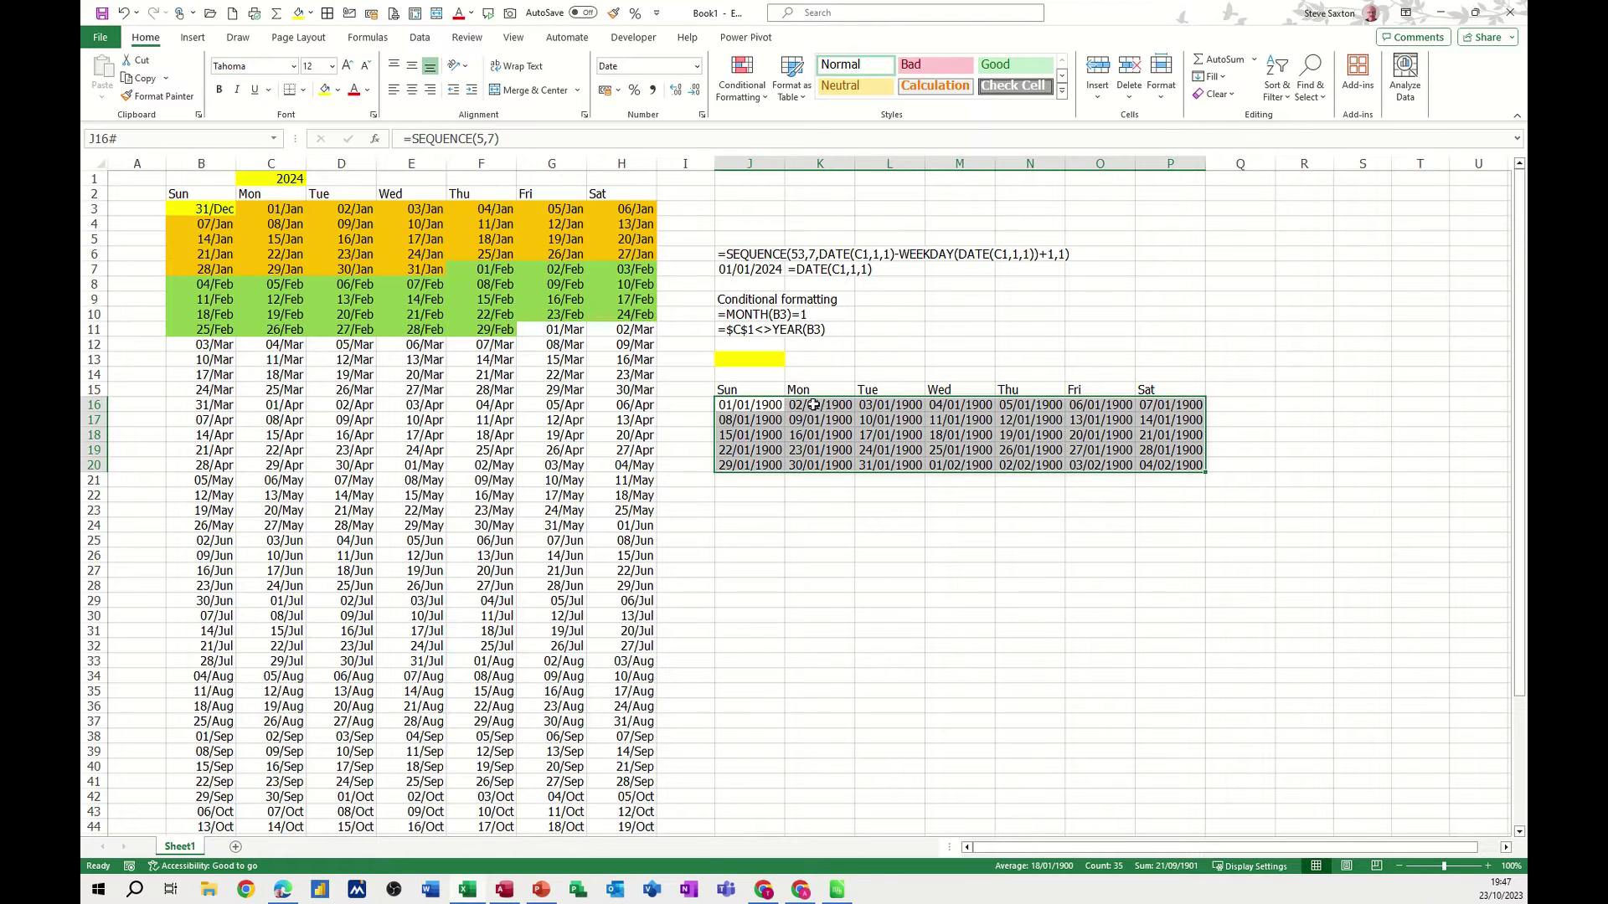
left_click(494, 141)
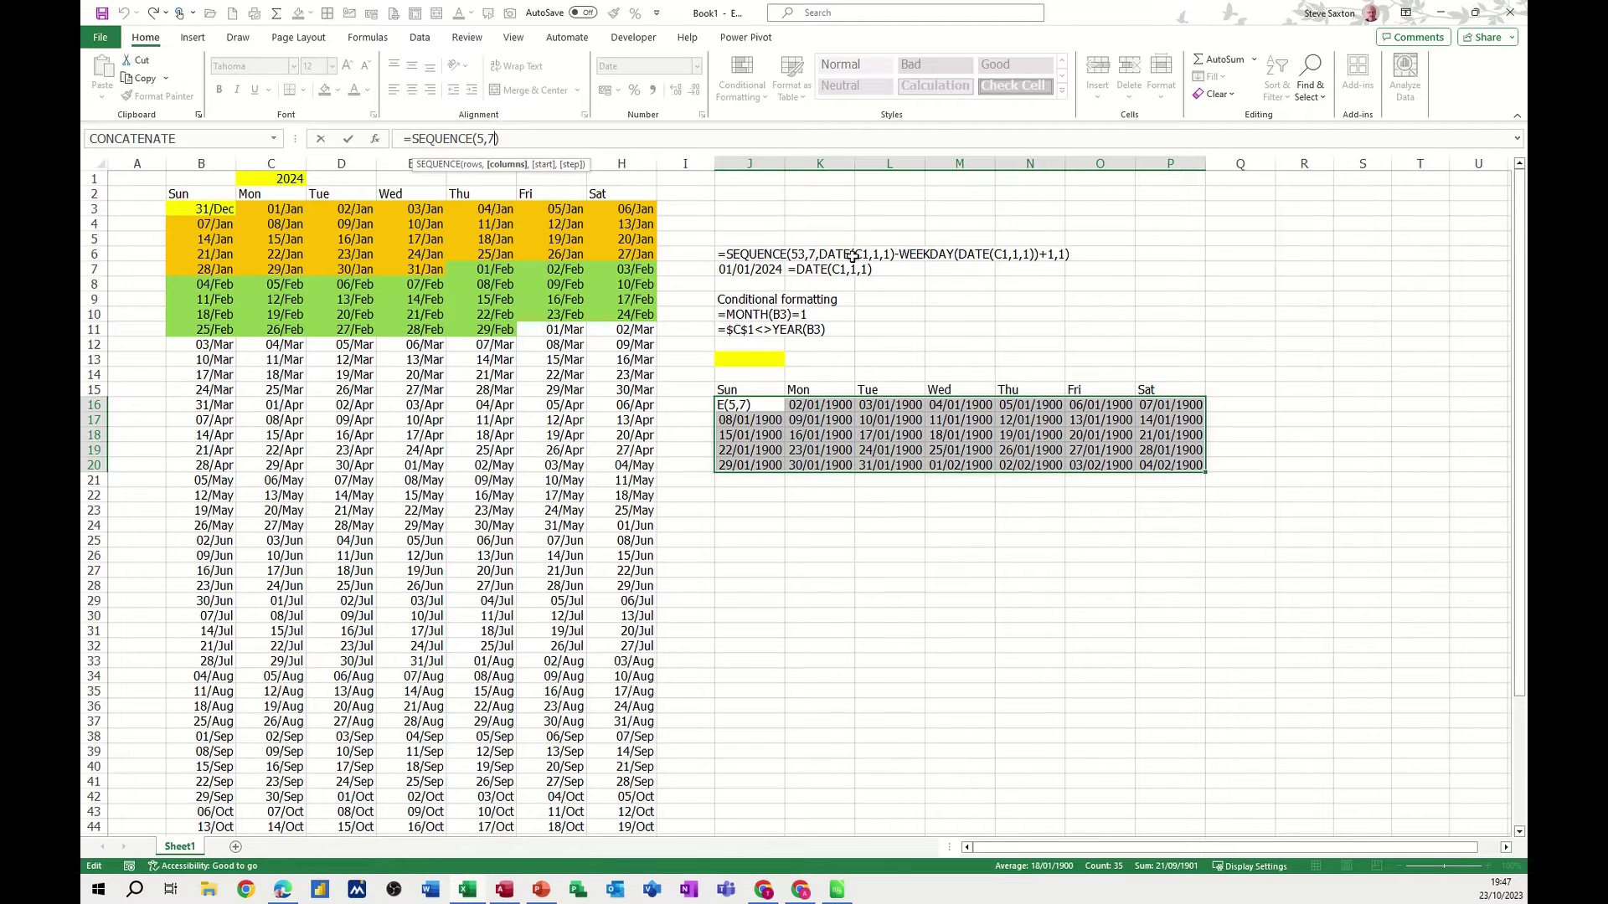
left_click(348, 140)
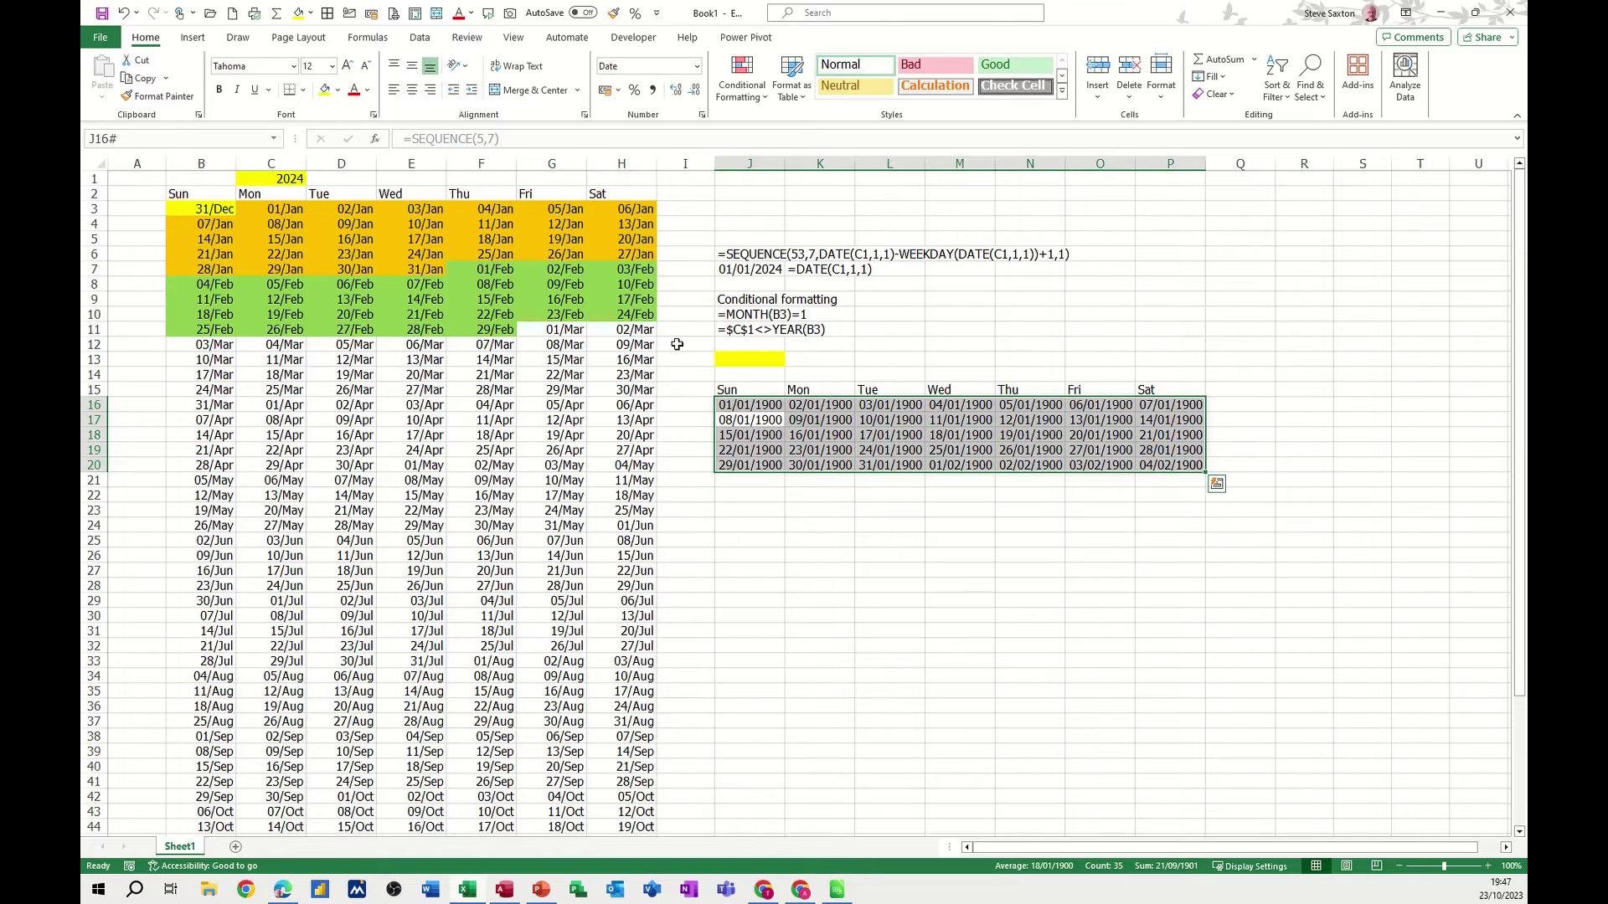
Enter =DATE(C1,1,1) in J23 to get the first day of the year chosen in C1.
left_click(755, 510)
type("=")
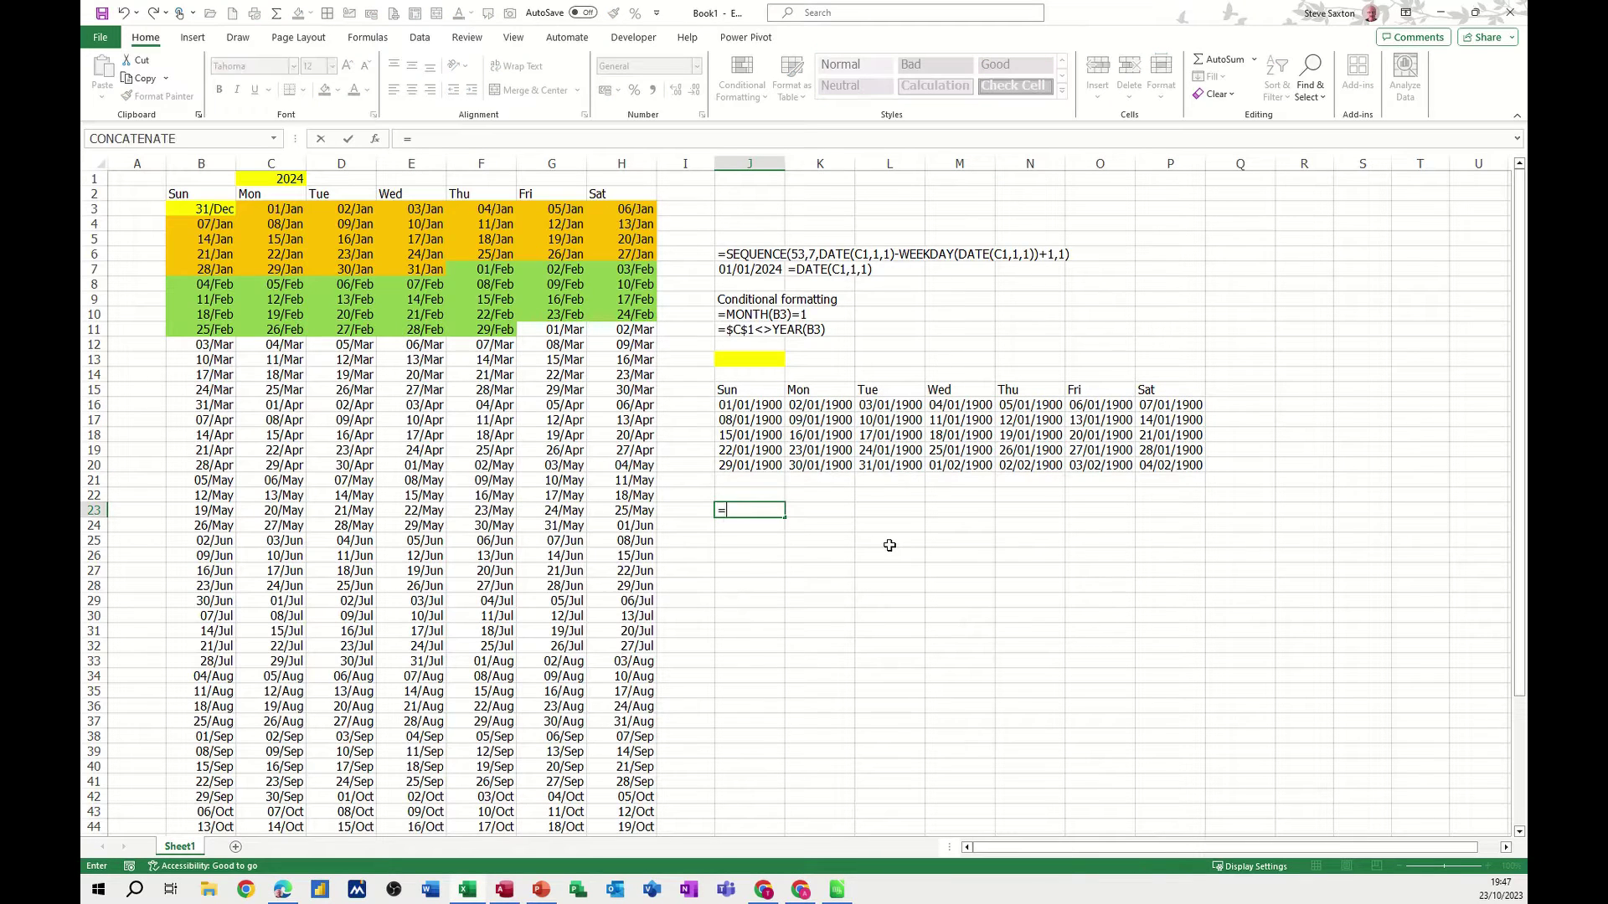
type("DATE(")
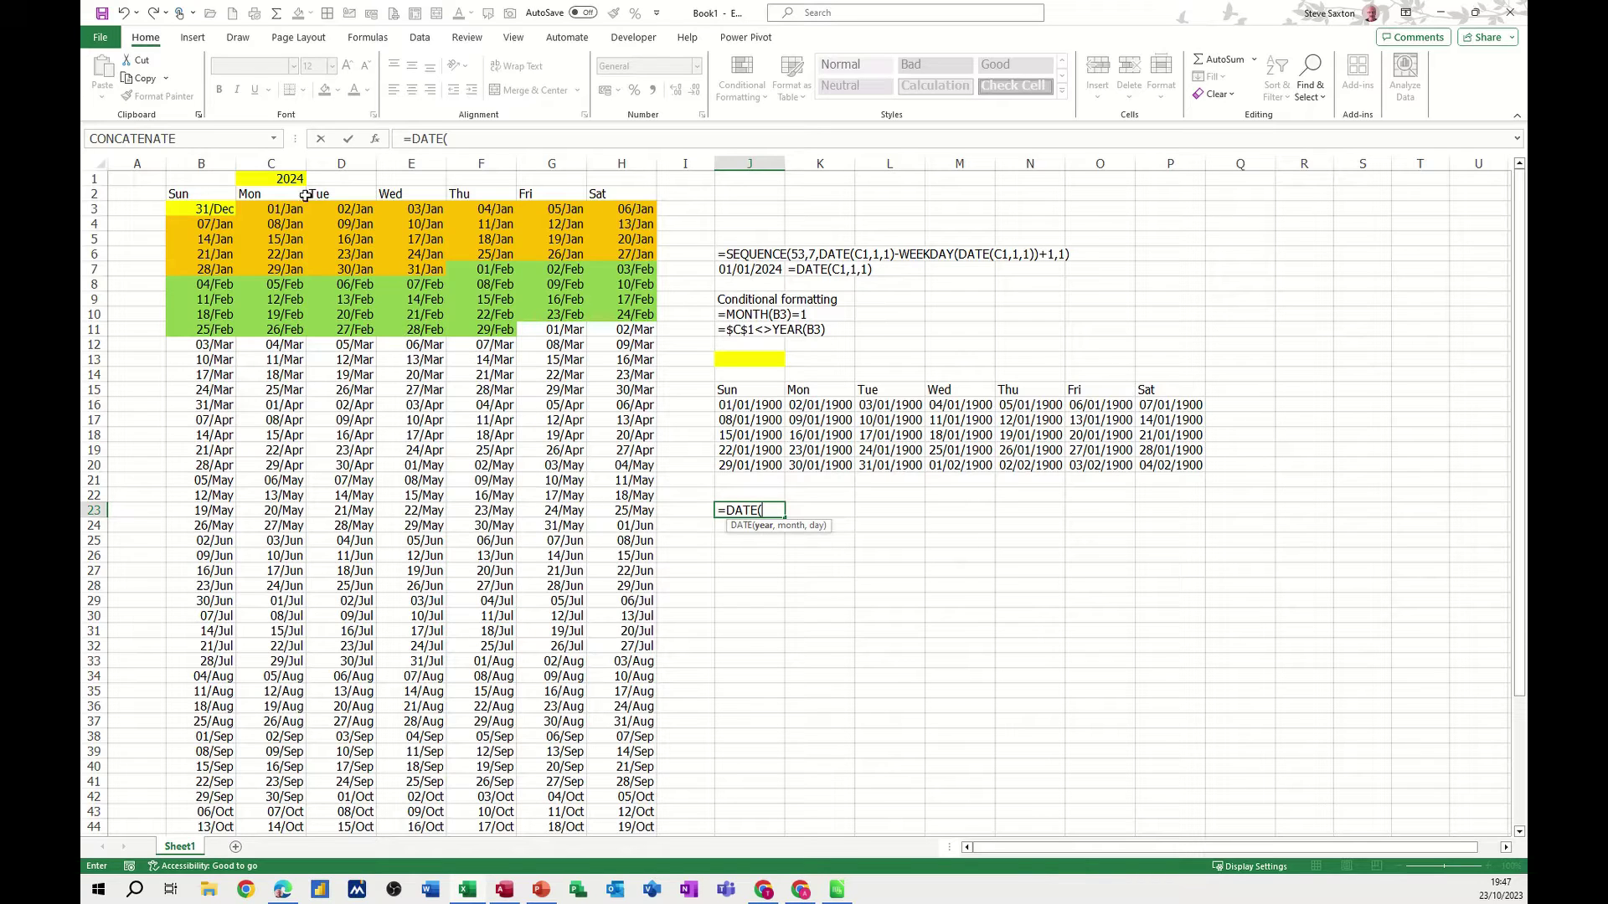
left_click(282, 179)
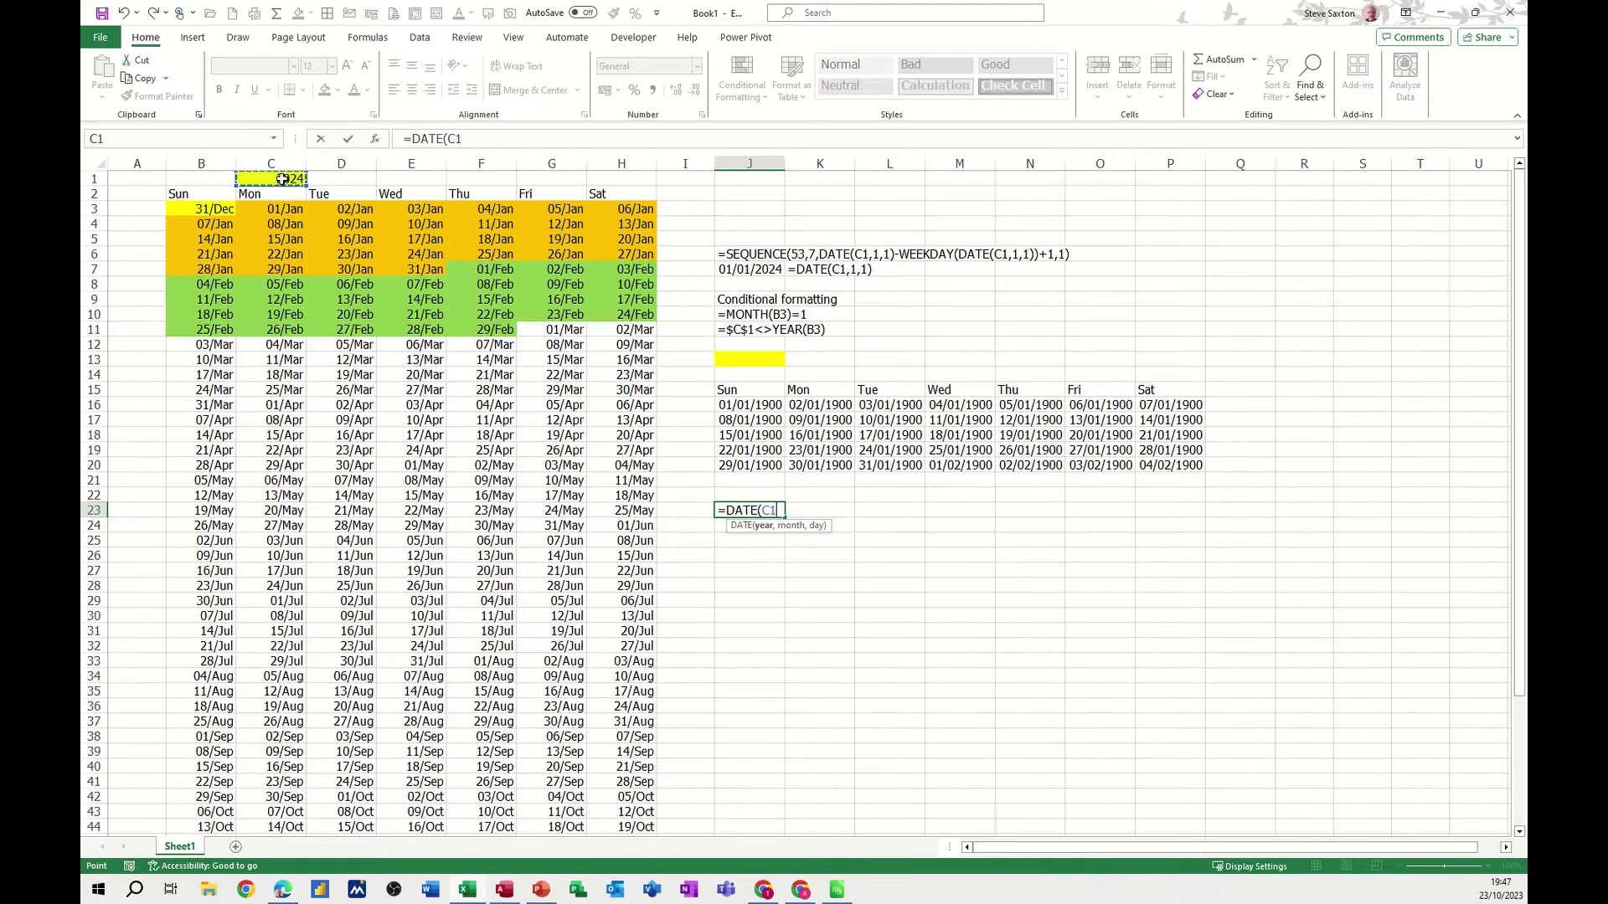
type(",1,1")
key("Return")
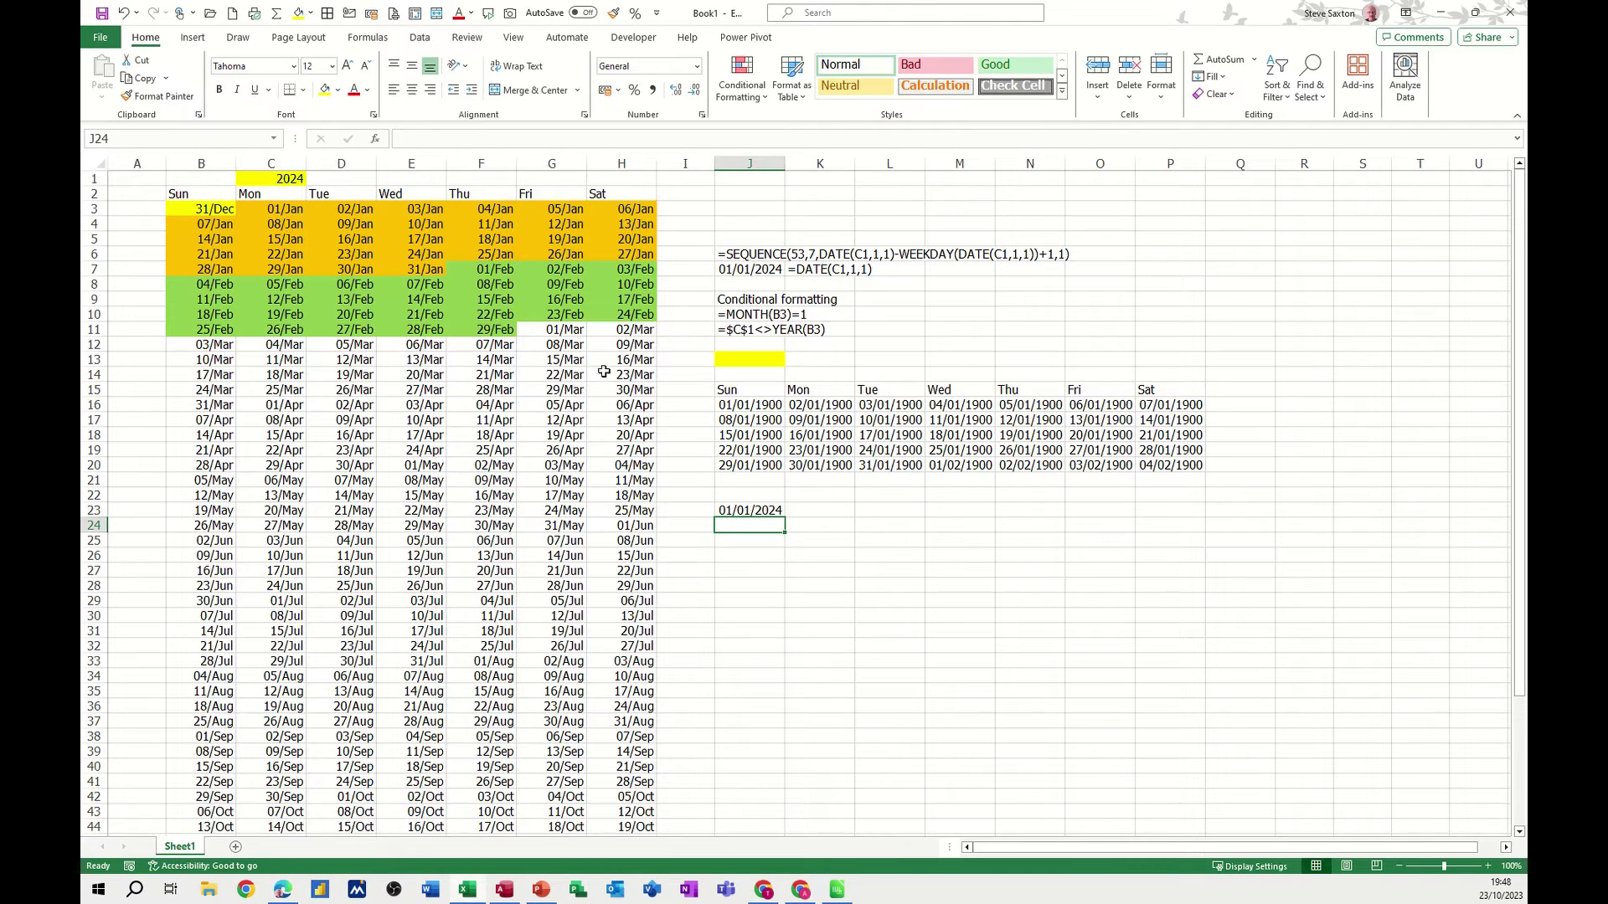
Set the year in C1 to 2023 and check the DATE formula in J23.
left_click(744, 511)
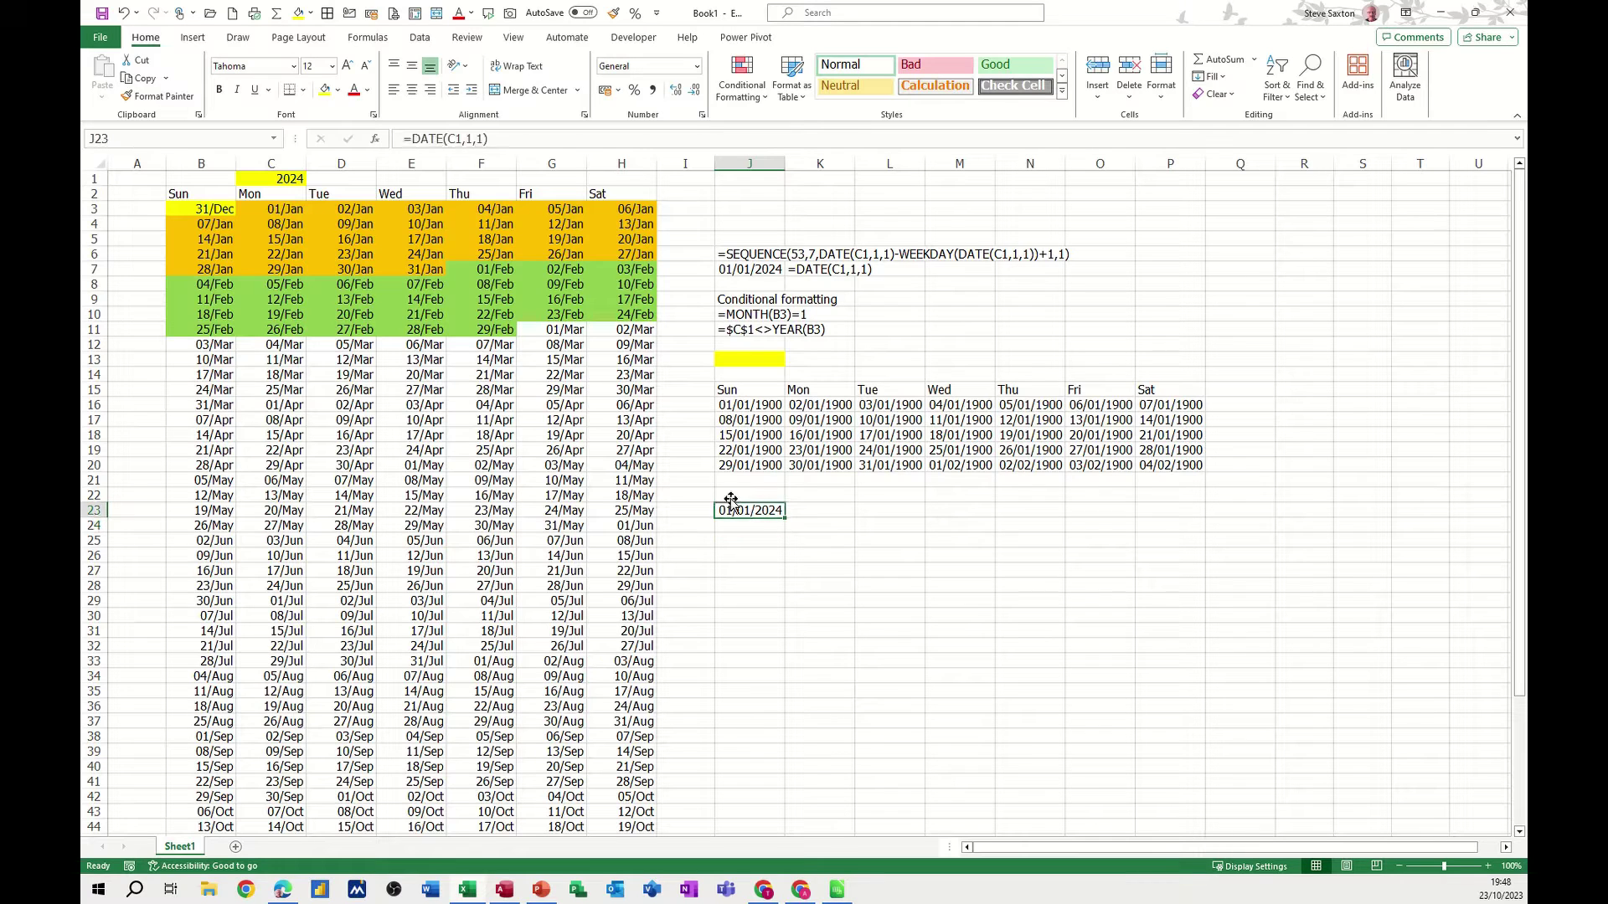
left_click(275, 176)
double_click(300, 180)
left_click(312, 181)
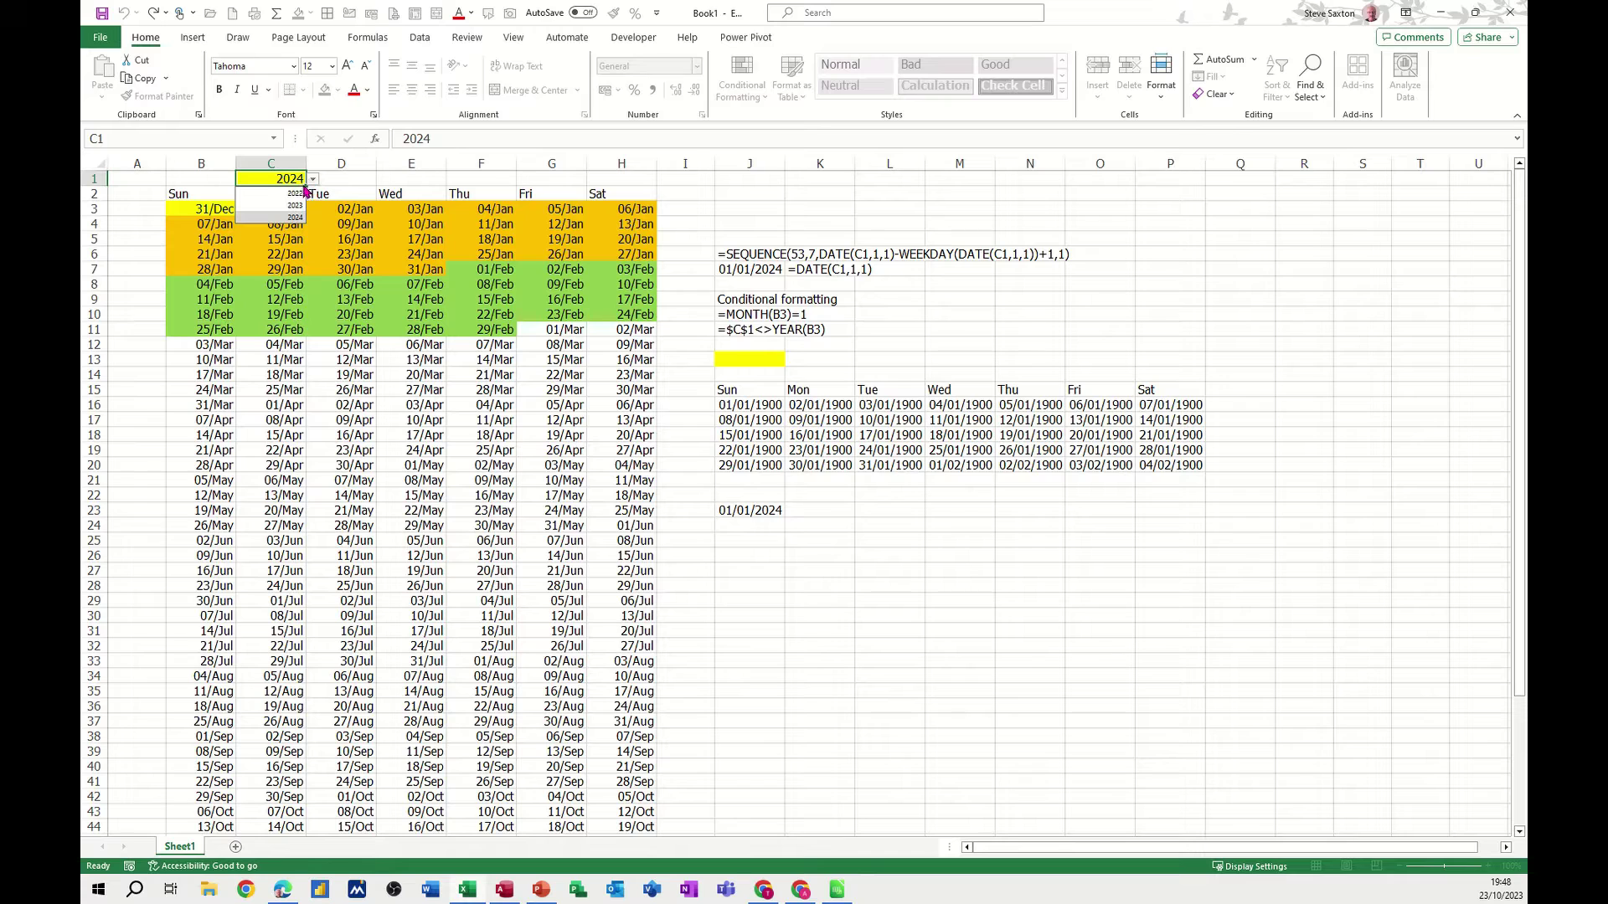
left_click(292, 208)
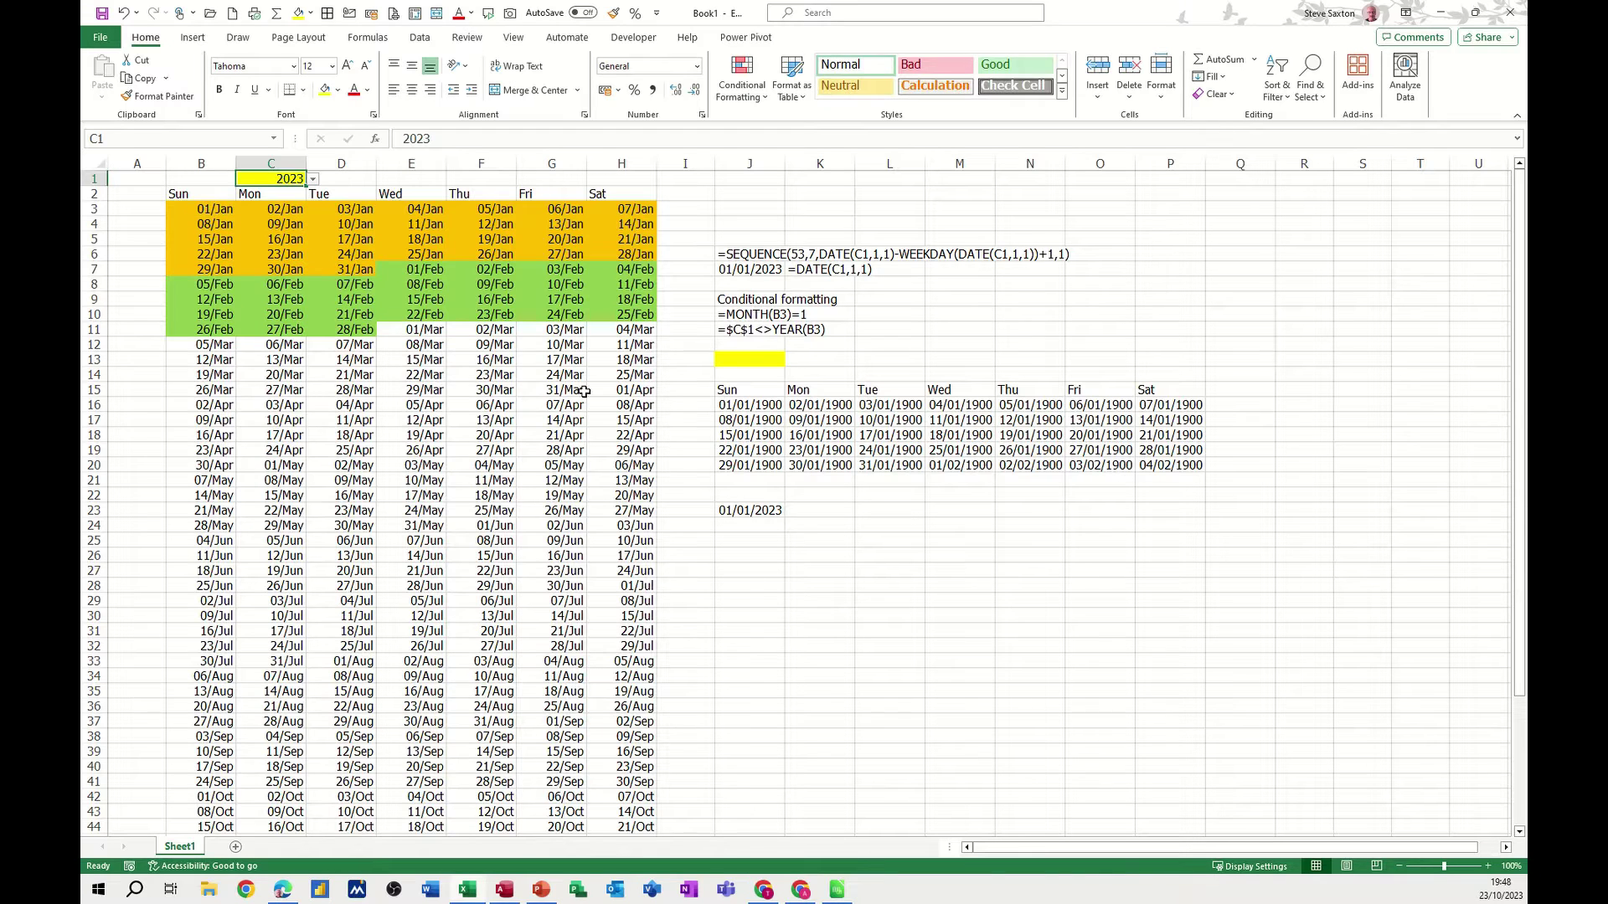
left_click(748, 511)
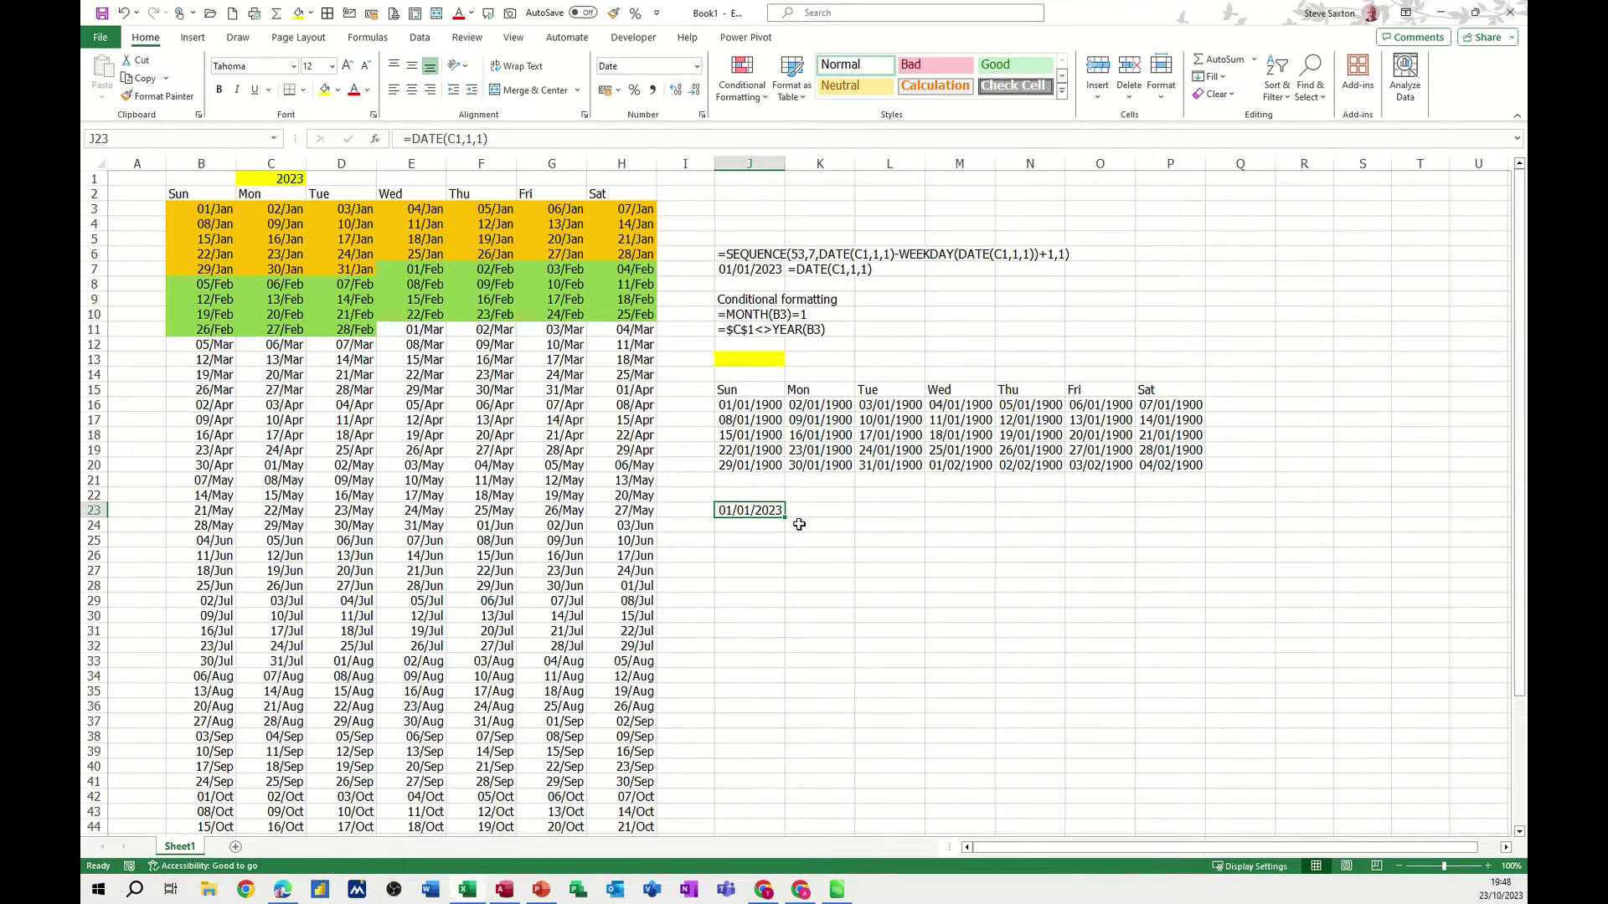
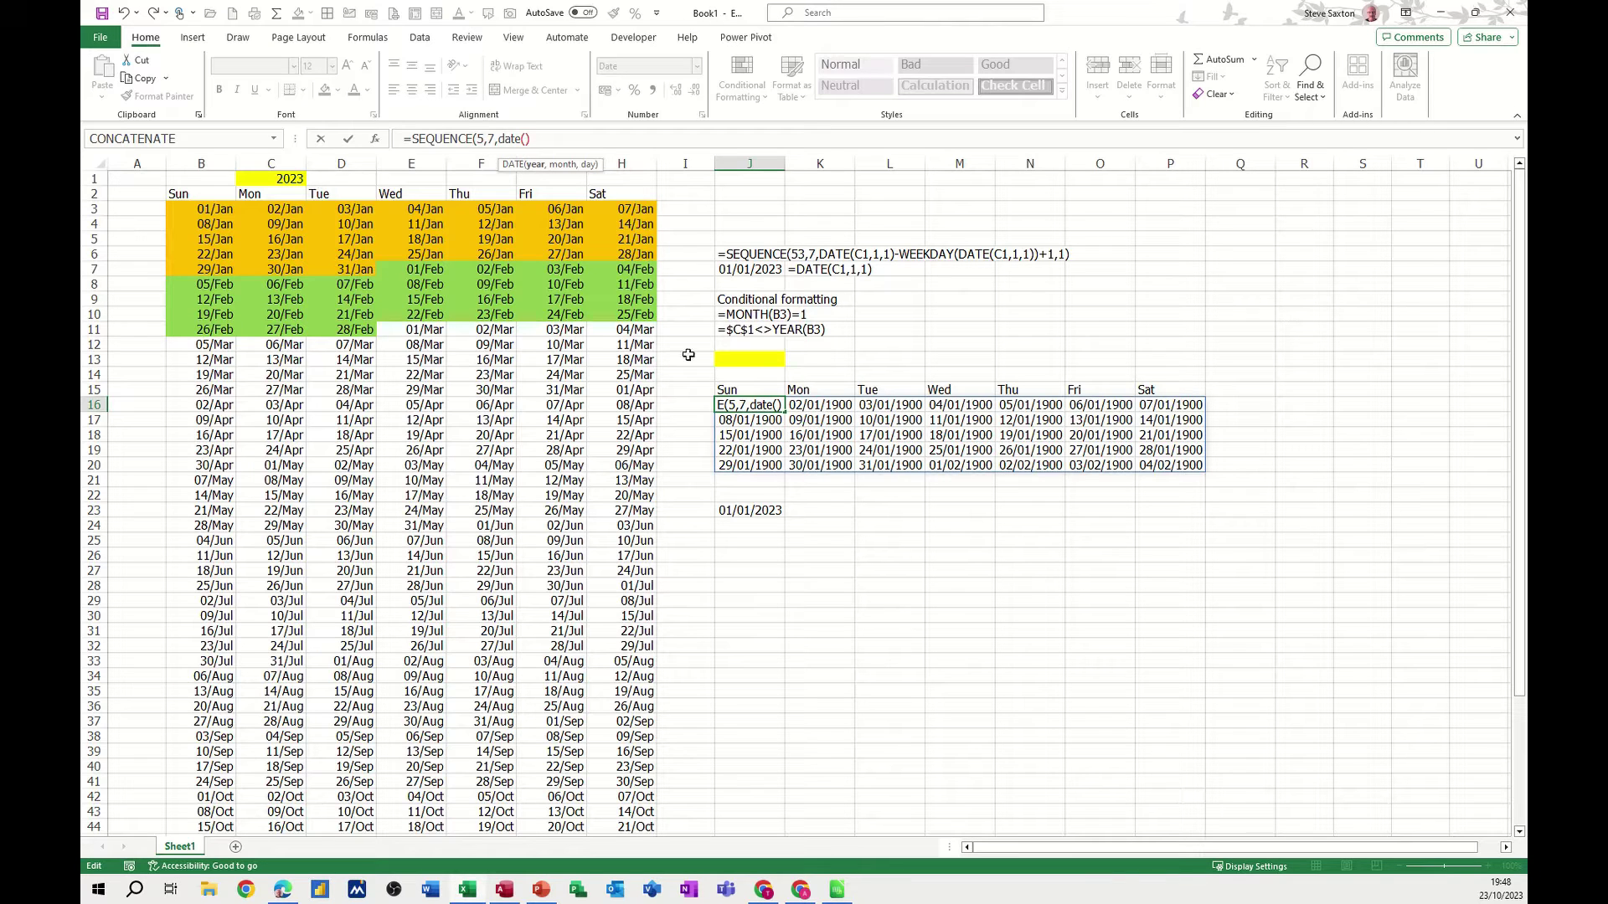
Complete the J16 formula as =SEQUENCE(5,7,DATE(J13,1,1)) so the grid starts from the first day of the year in J13.
left_click(752, 361)
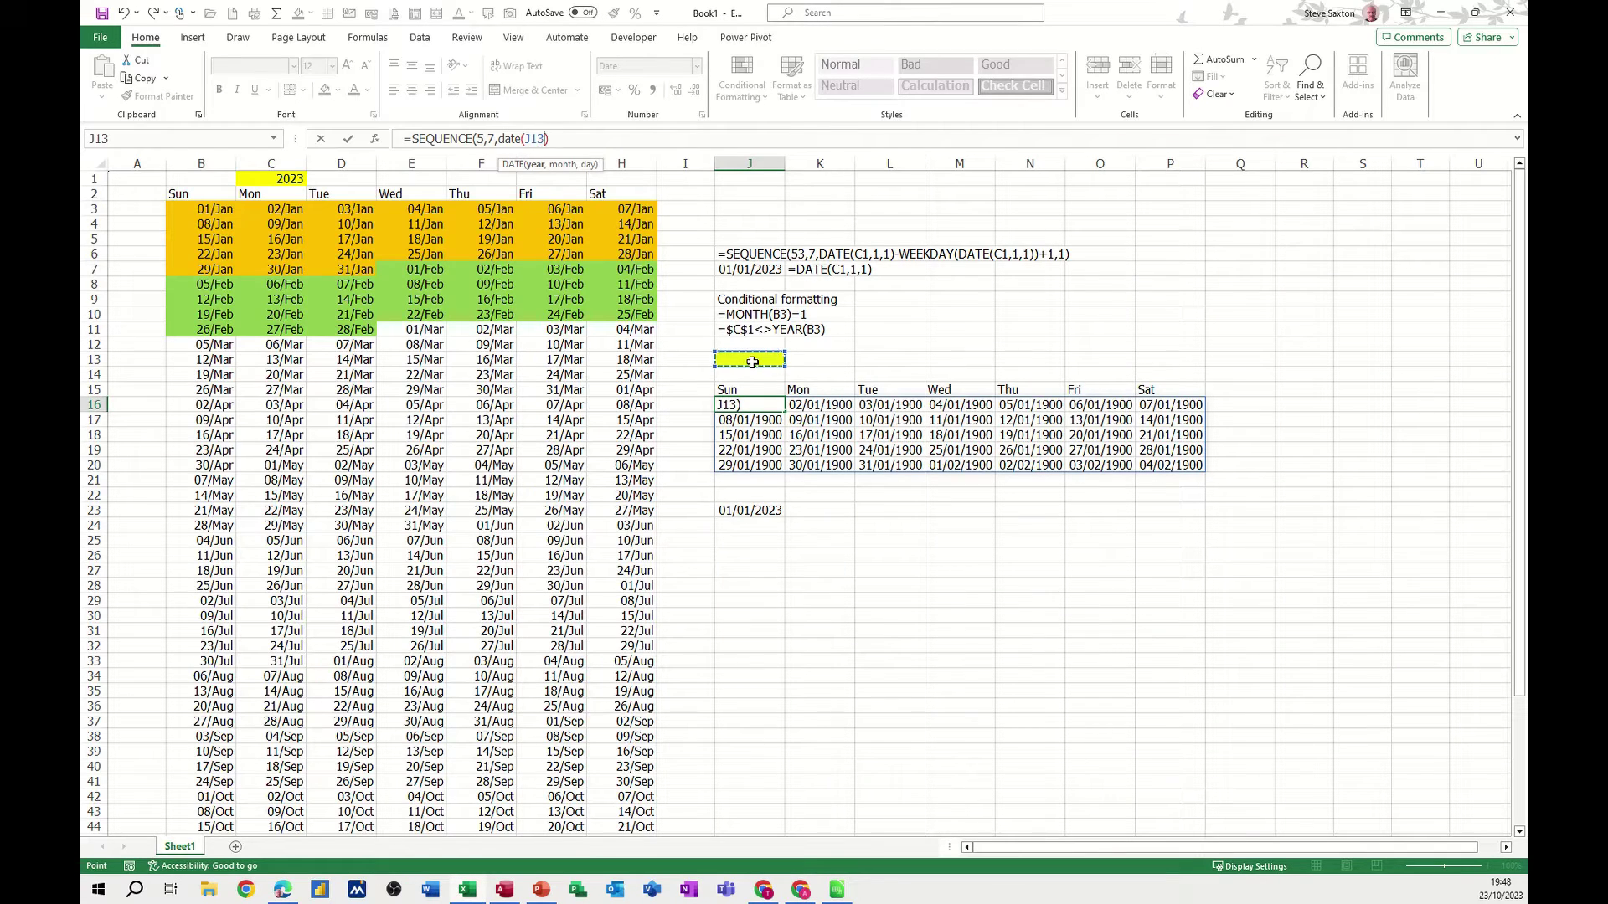
type(",1,1")
left_click(628, 141)
type(")")
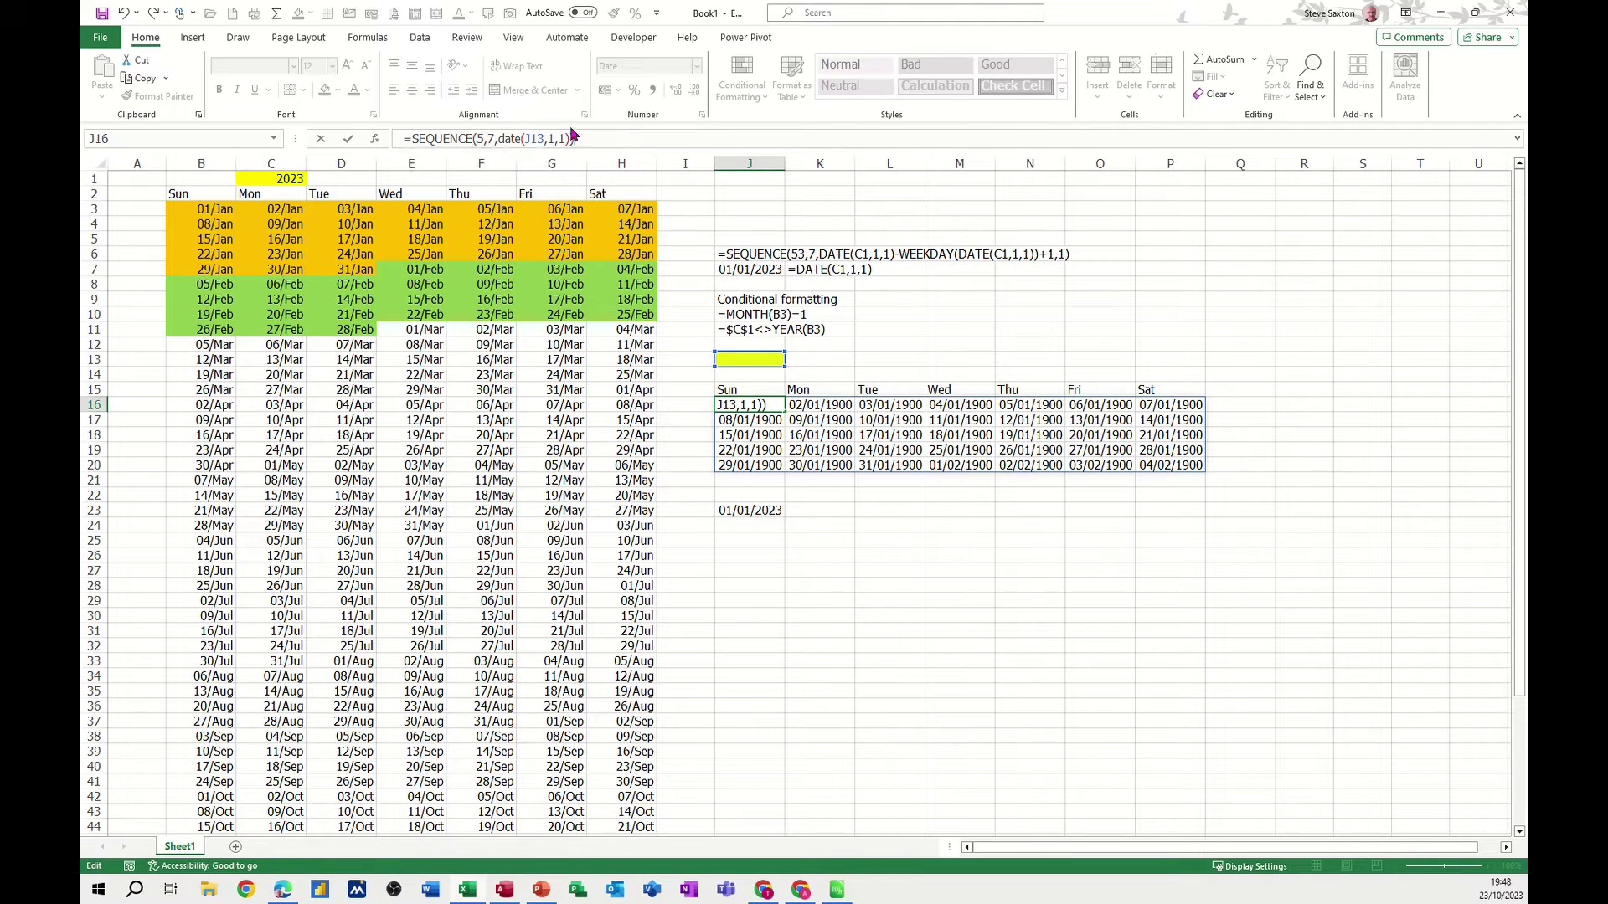
left_click(349, 144)
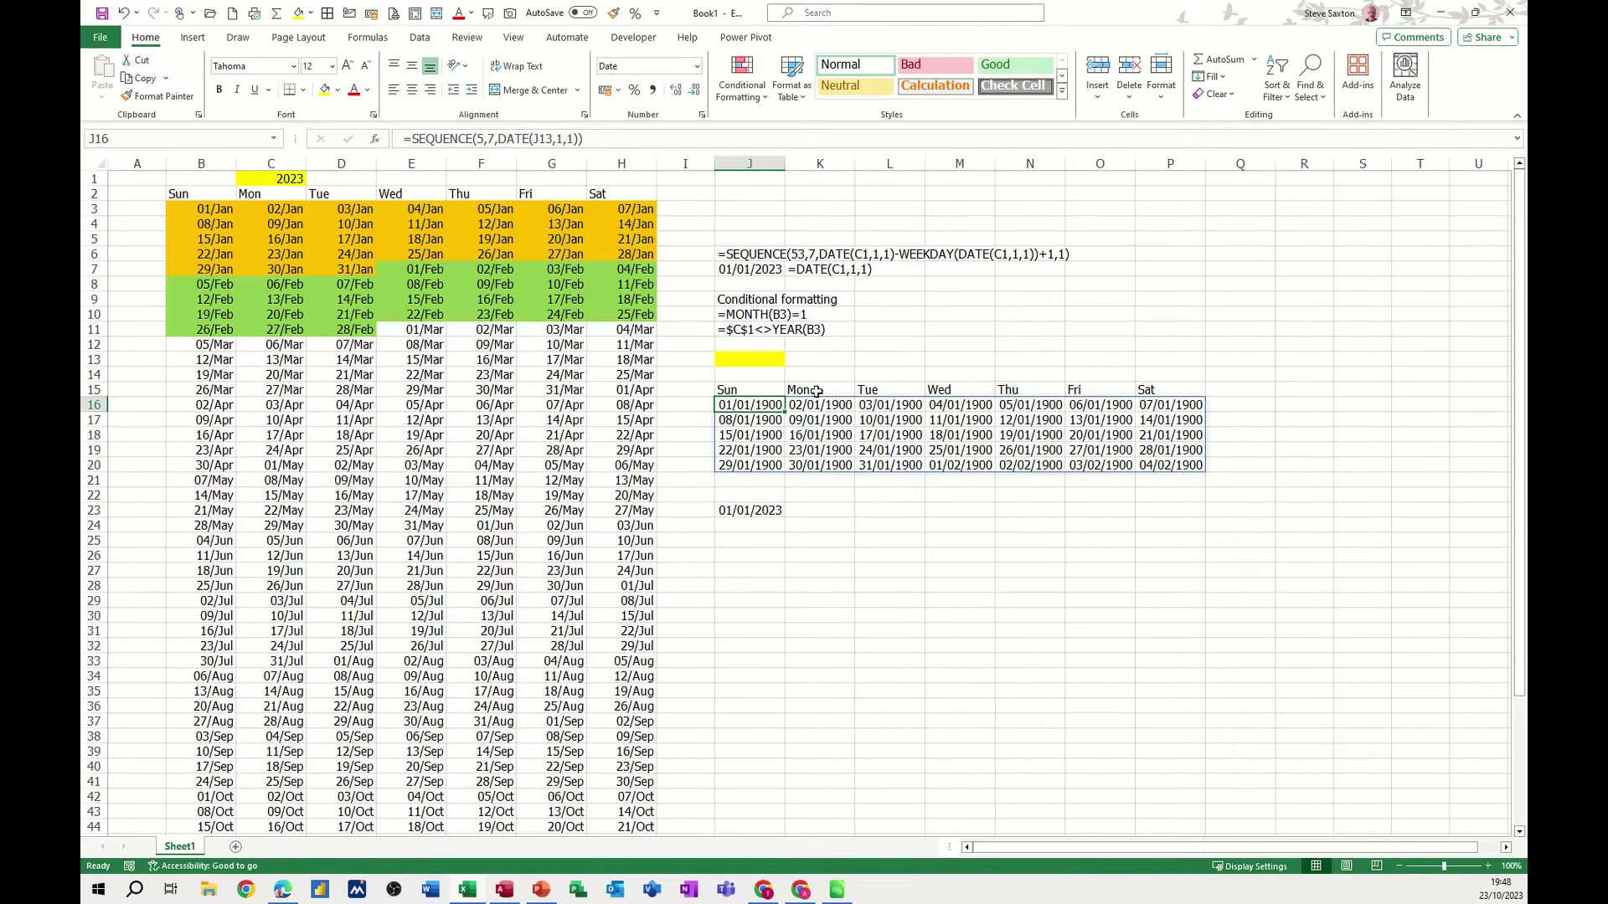
Choose 2023 as the year in J13.
left_click(772, 362)
left_click(790, 361)
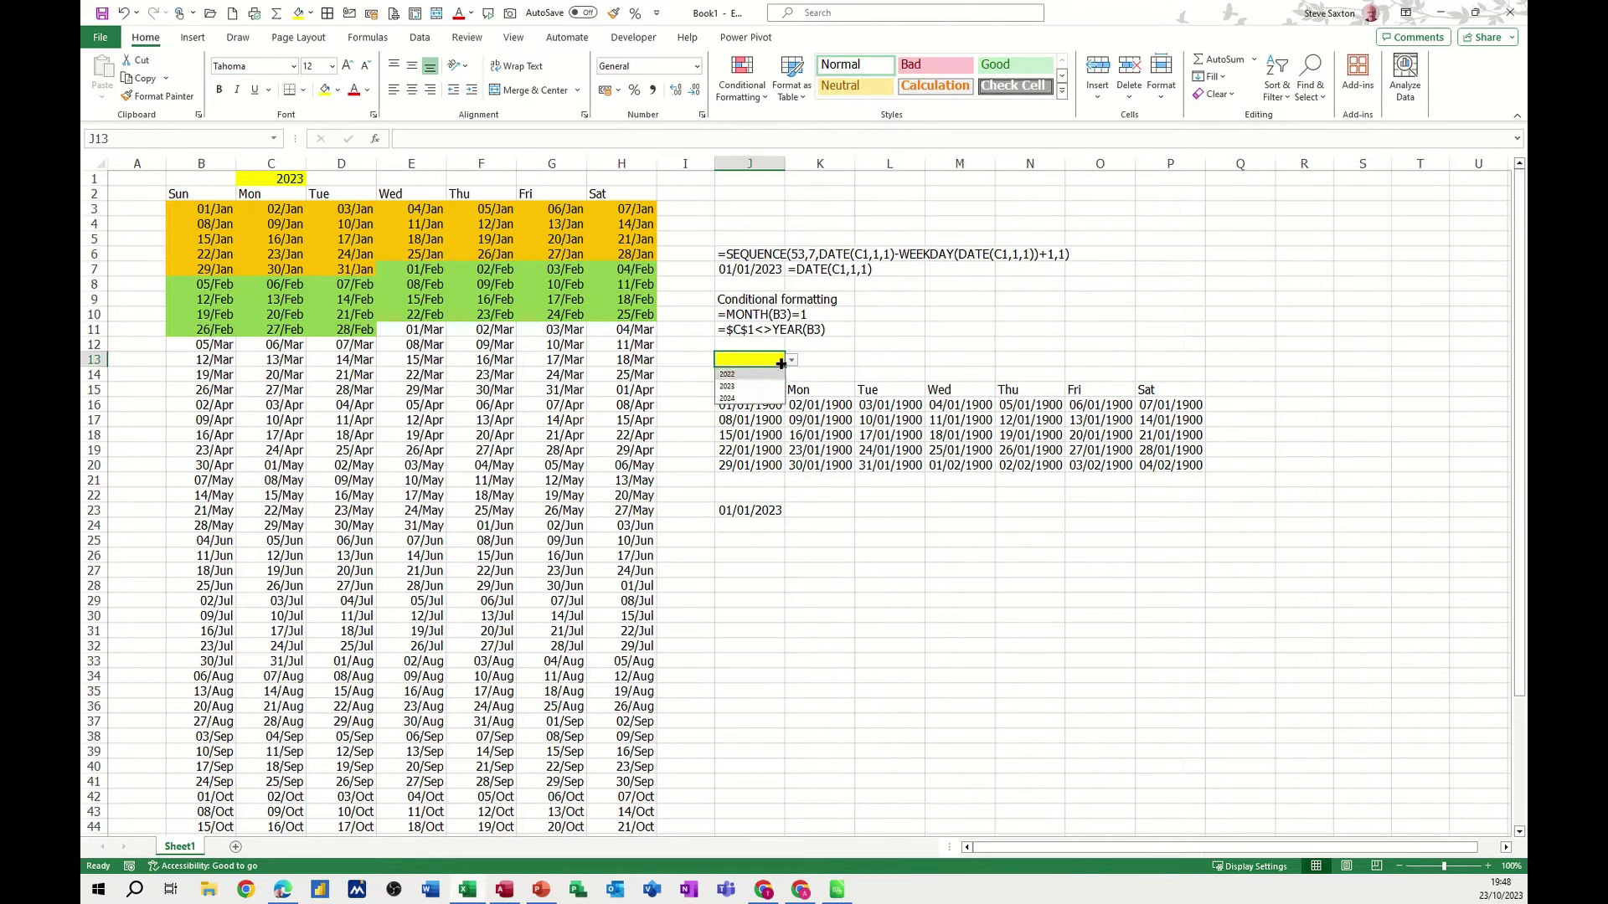
left_click(758, 387)
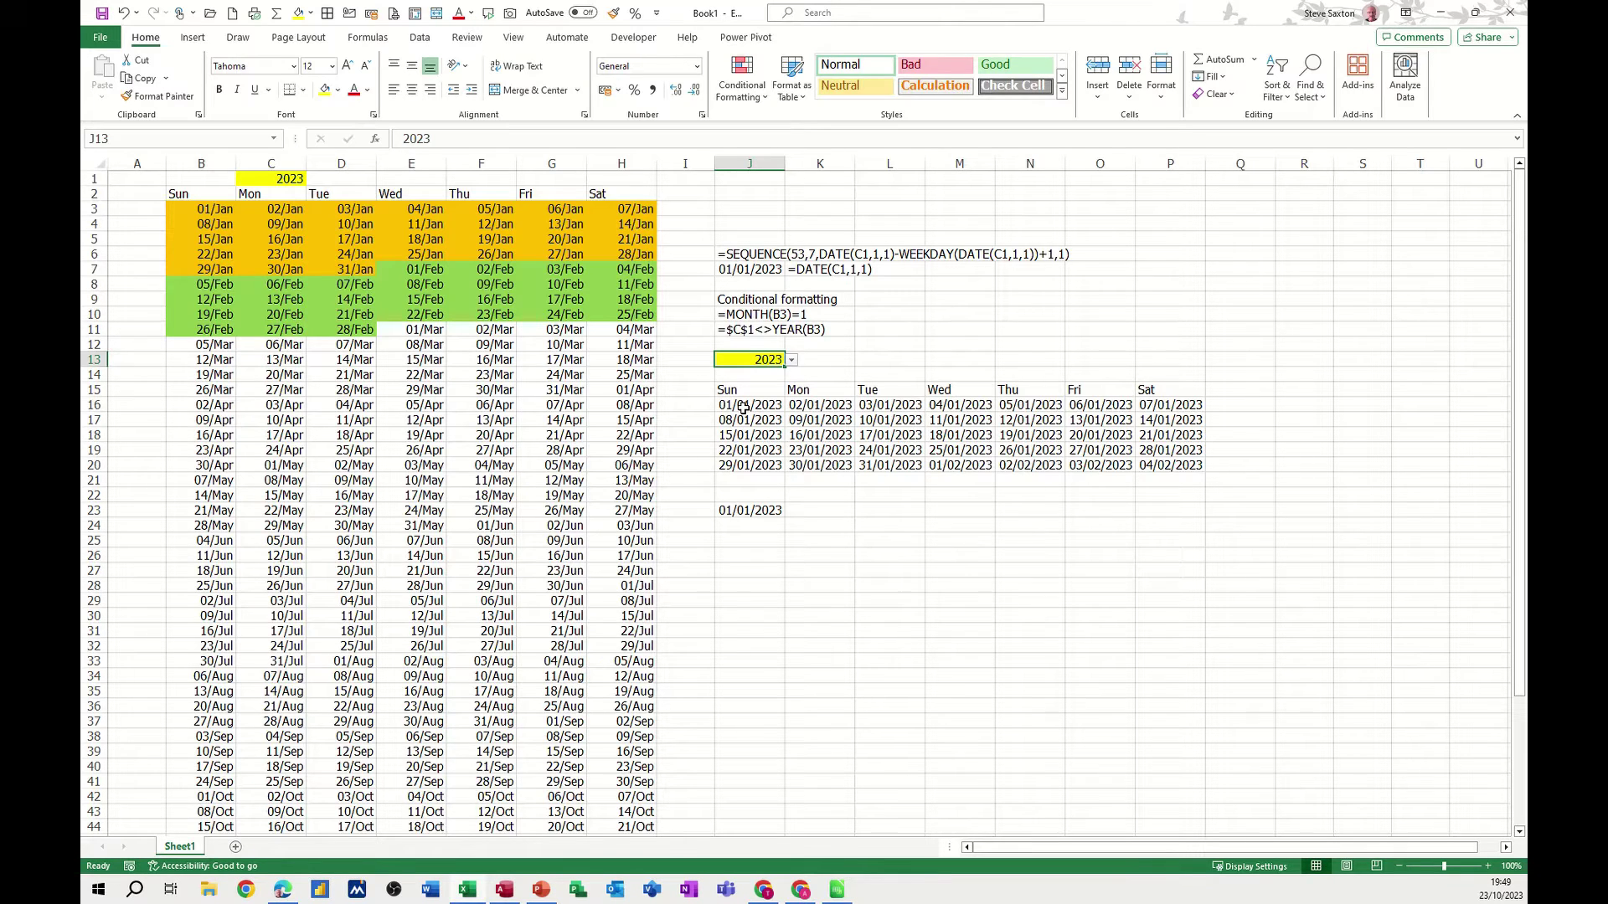
Format the date grid J16:P20 with the custom number format dd/mmm.
left_click_drag(743, 408, 1151, 458)
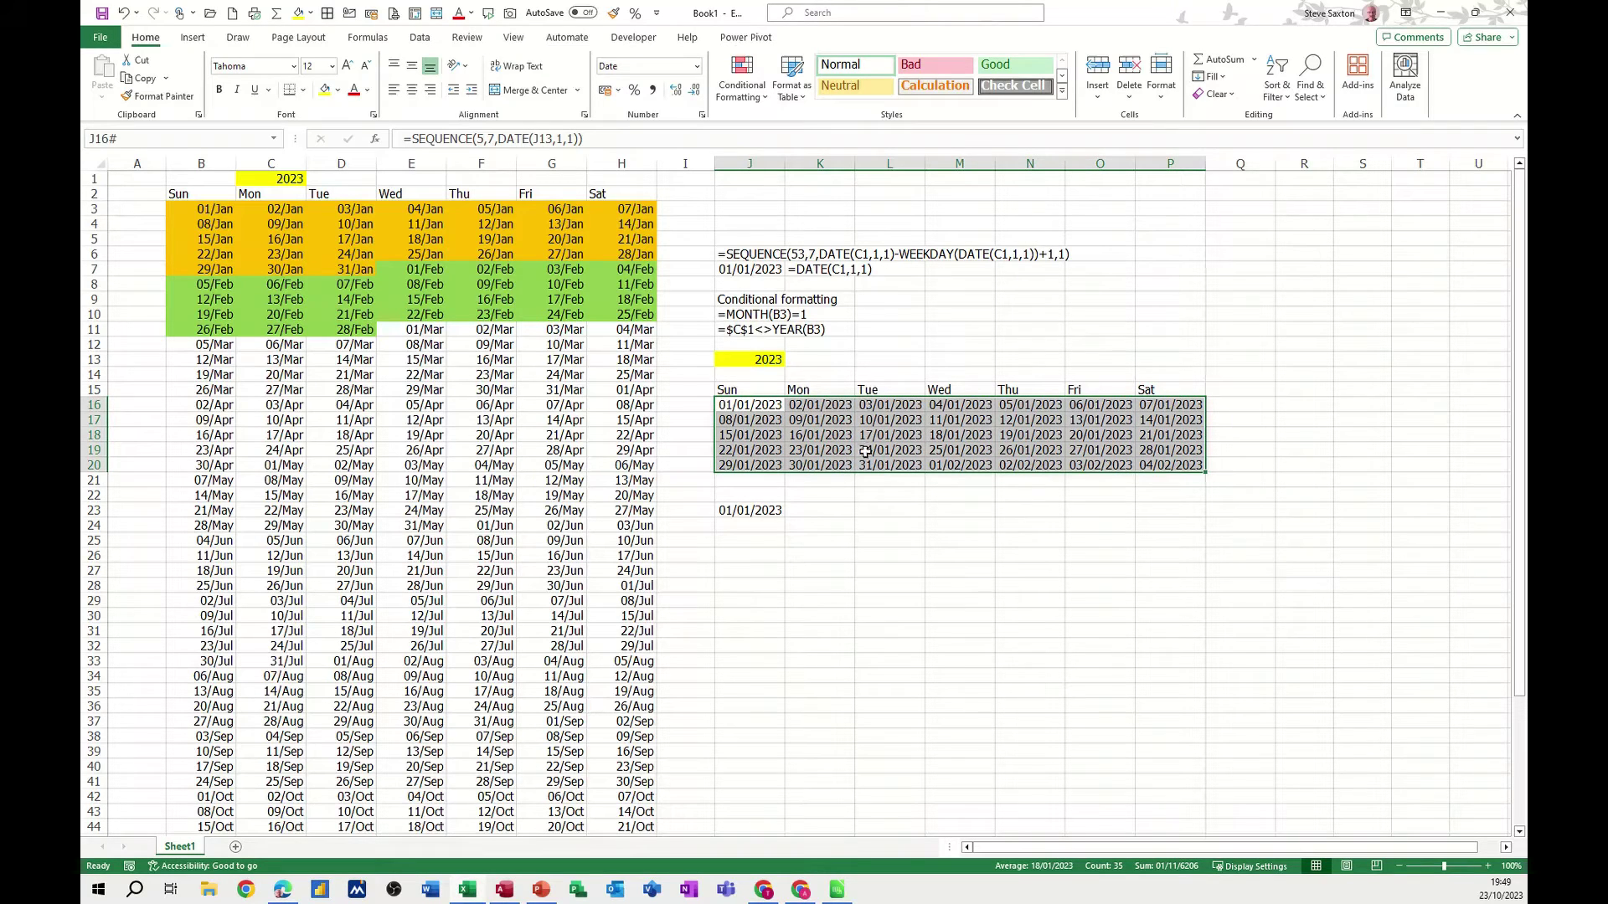
key("ctrl+1")
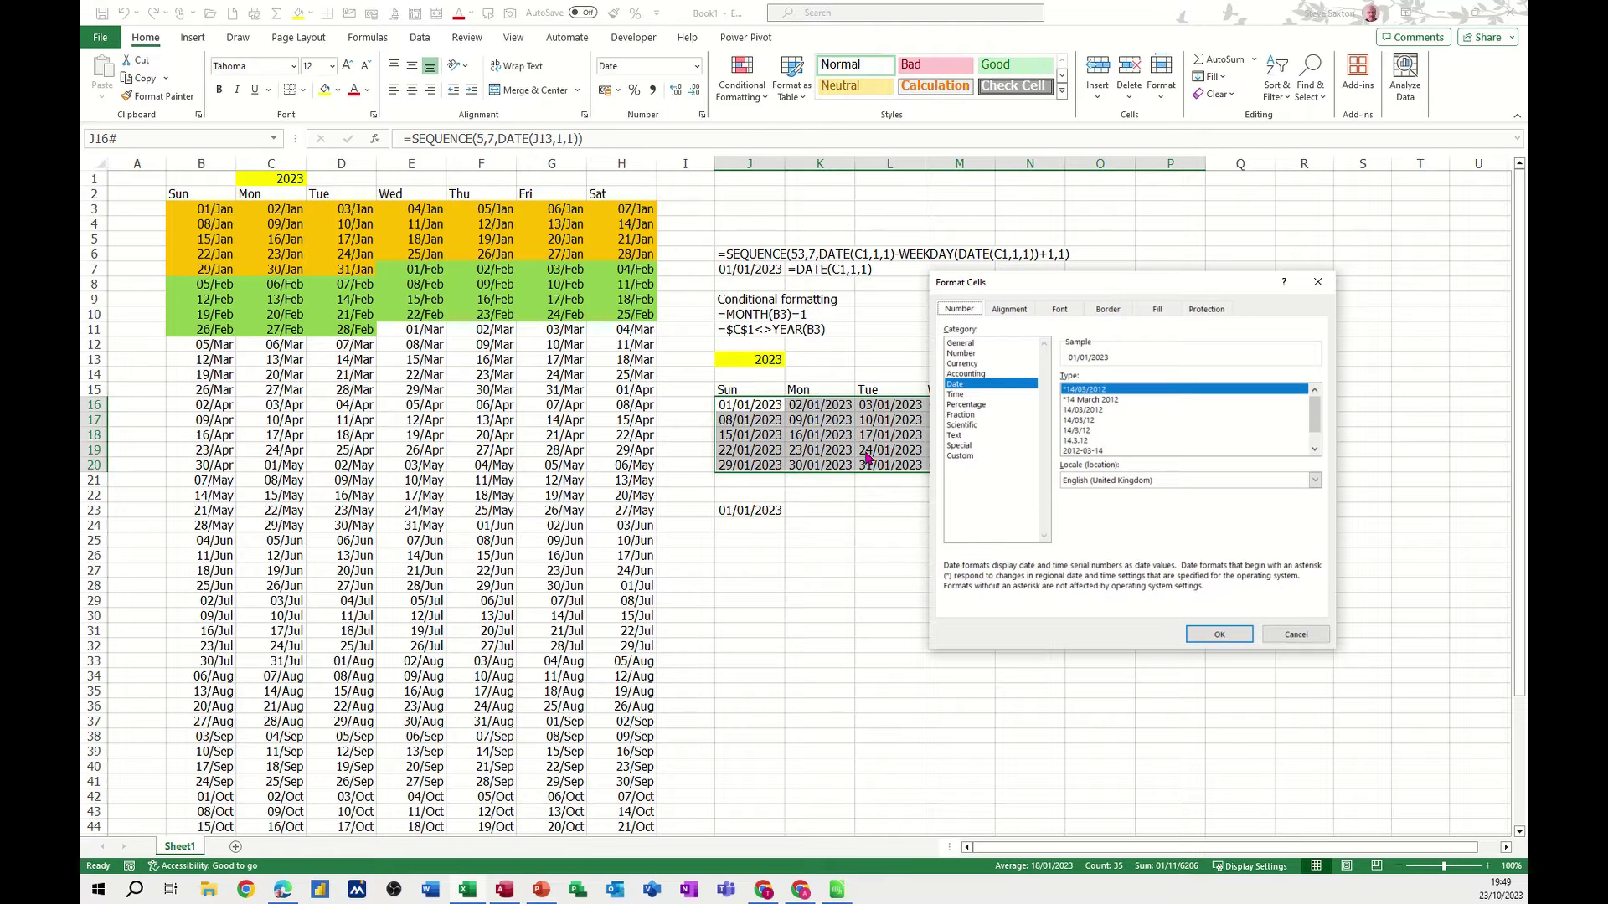
left_click(960, 457)
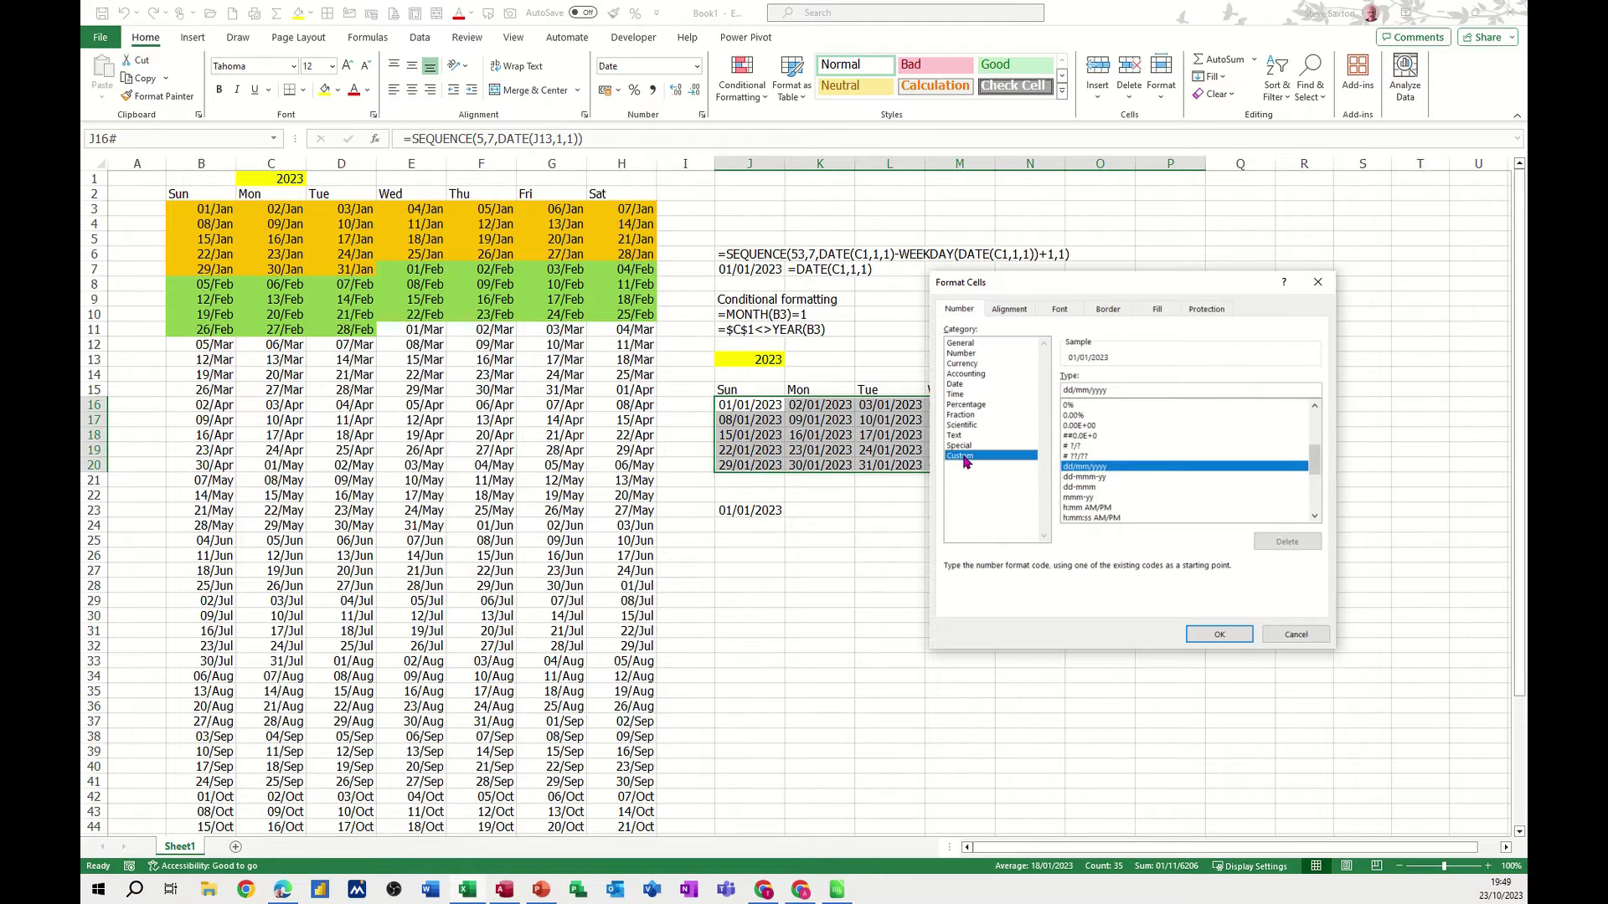
left_click(1134, 391)
key("BackSpace")
key("BackSpace")
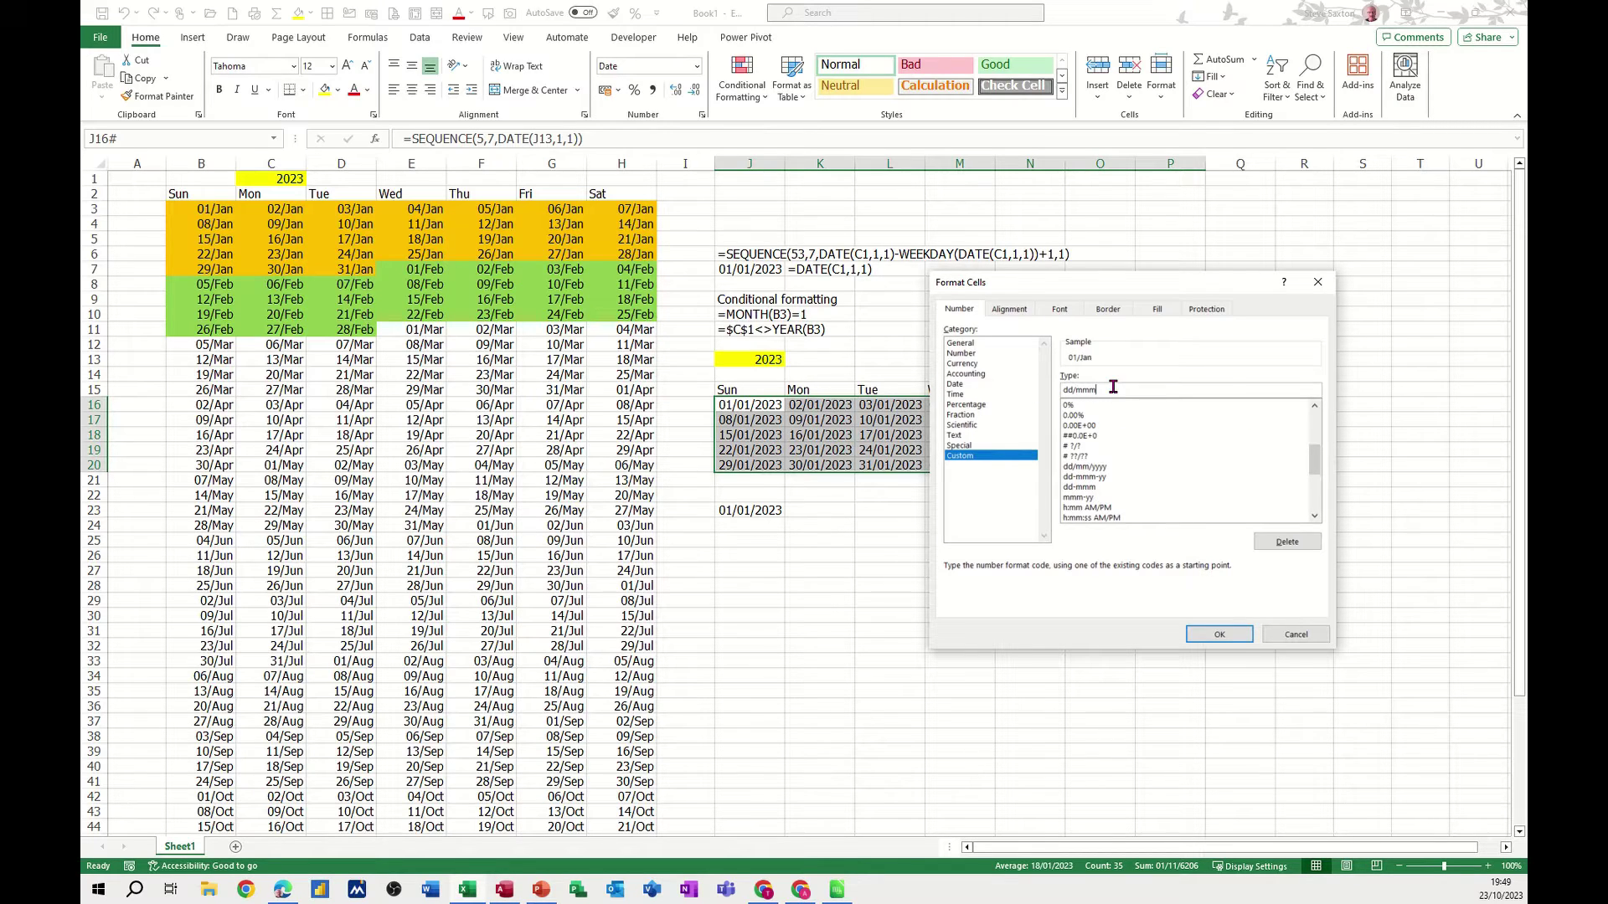
left_click(1216, 633)
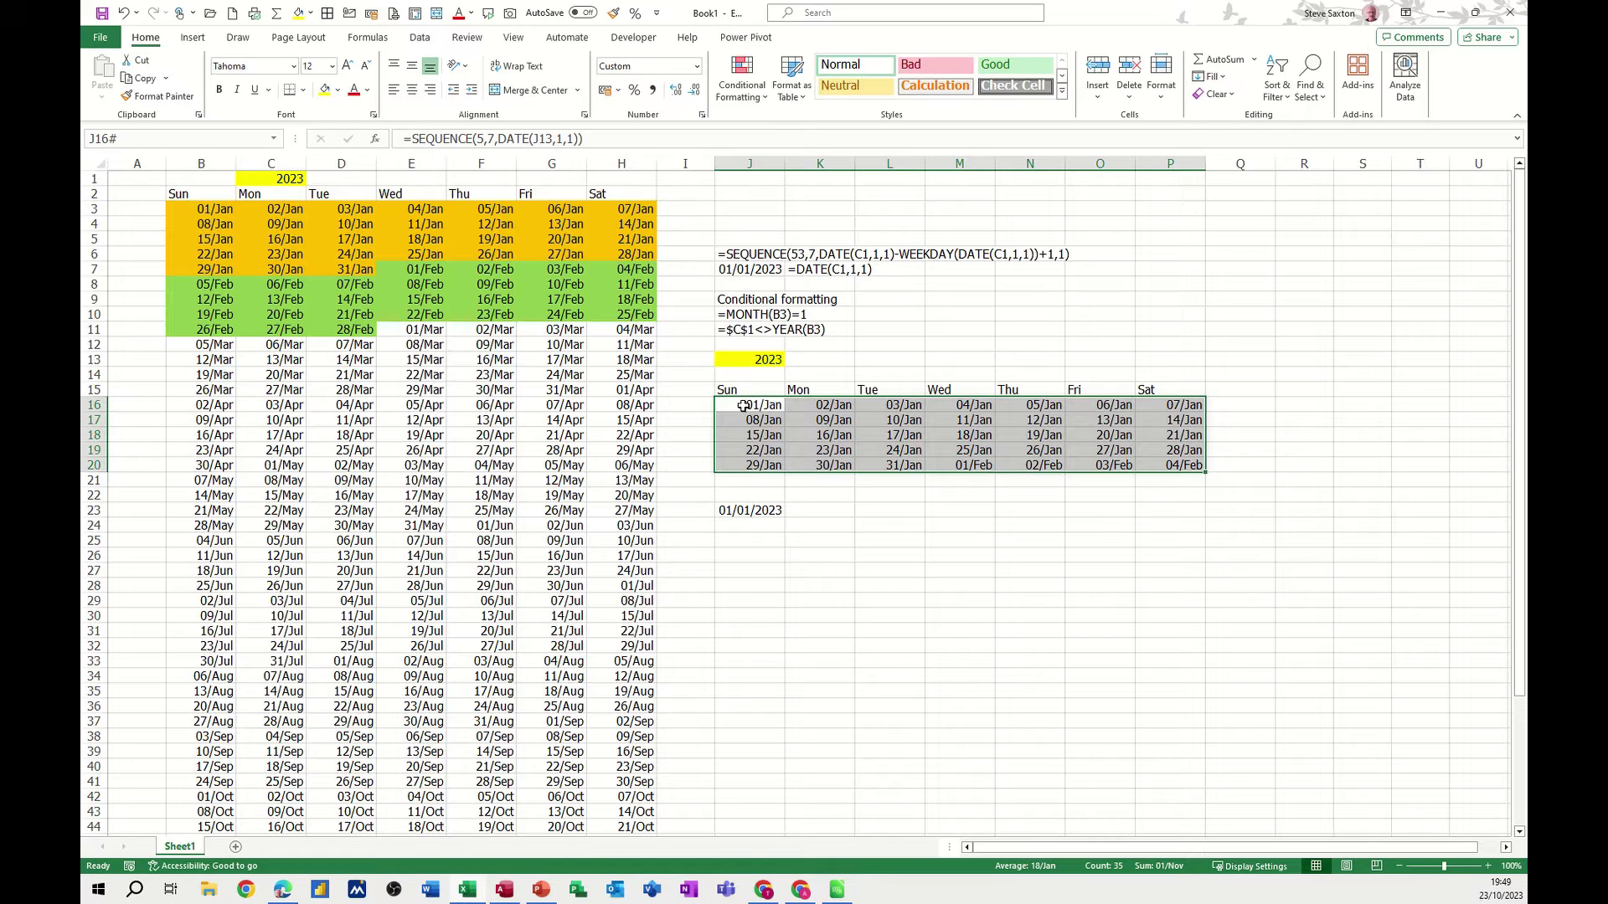
Choose 2022 as the year in J13 and check the first date of the grid in J16.
left_click(760, 361)
left_click(792, 360)
left_click(762, 374)
left_click(756, 407)
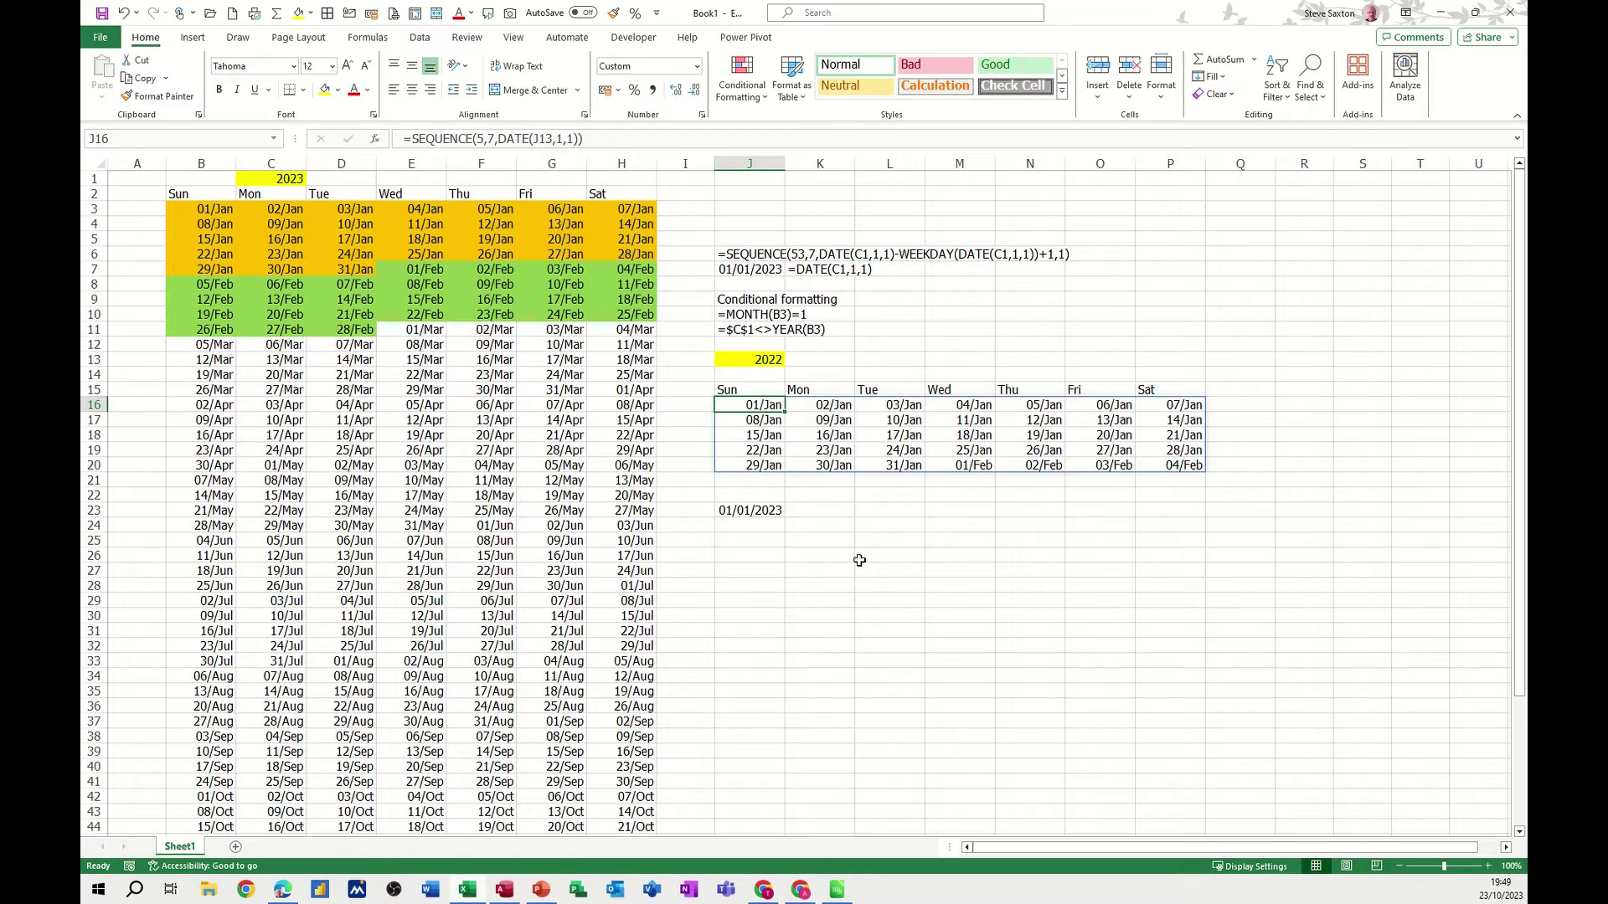
Enter the current date, 23/10/2023, as a test value in L24.
left_click(761, 509)
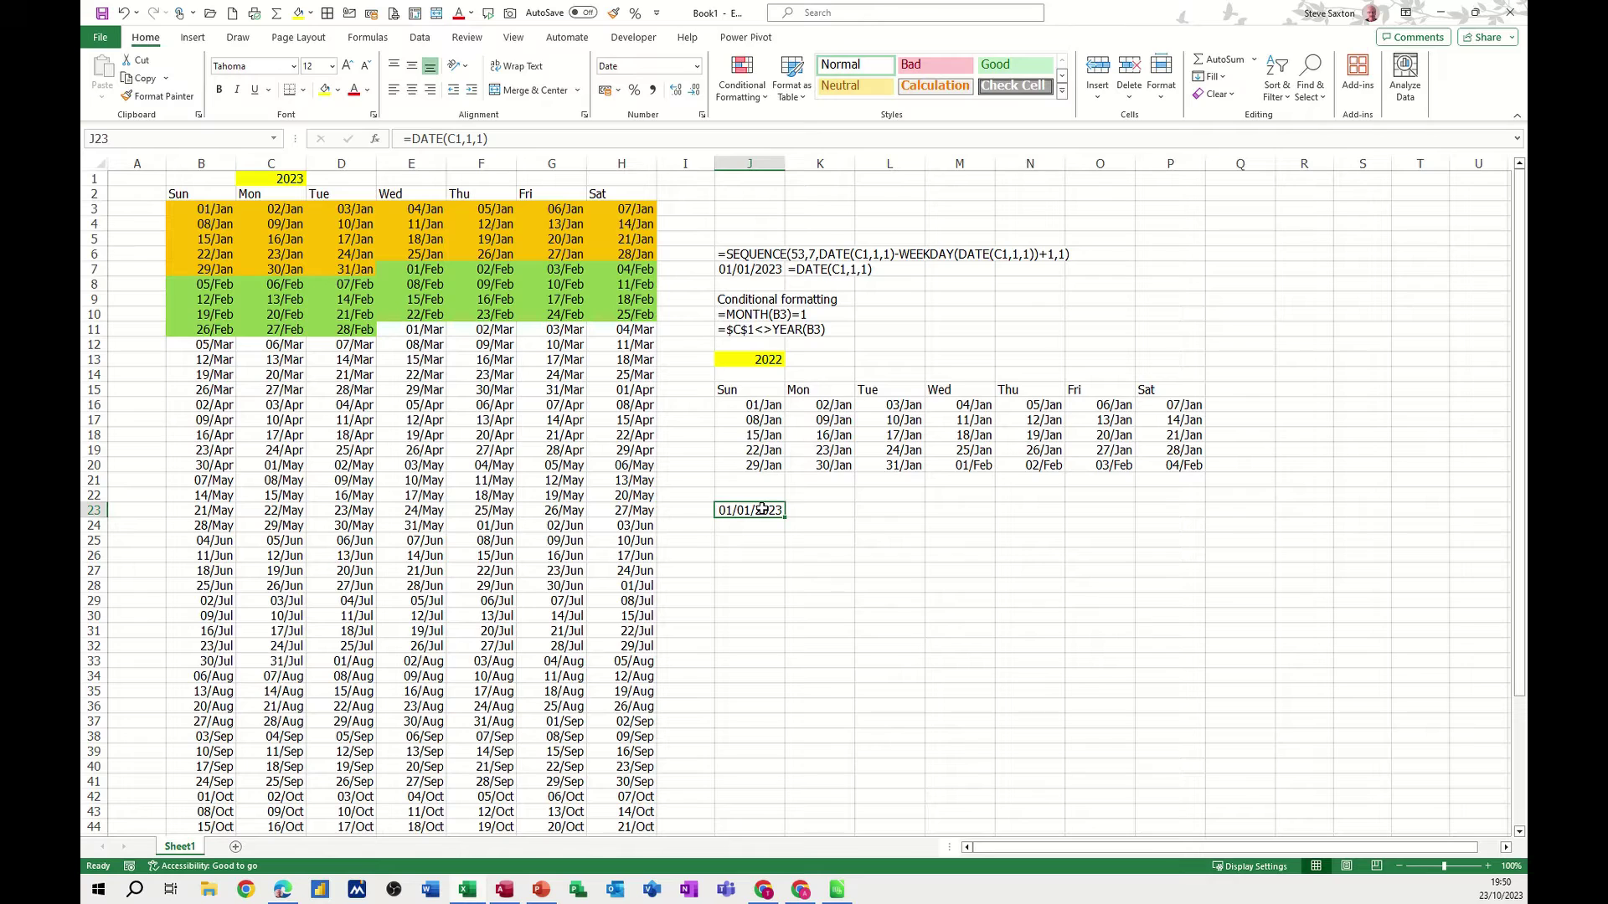
left_click(878, 529)
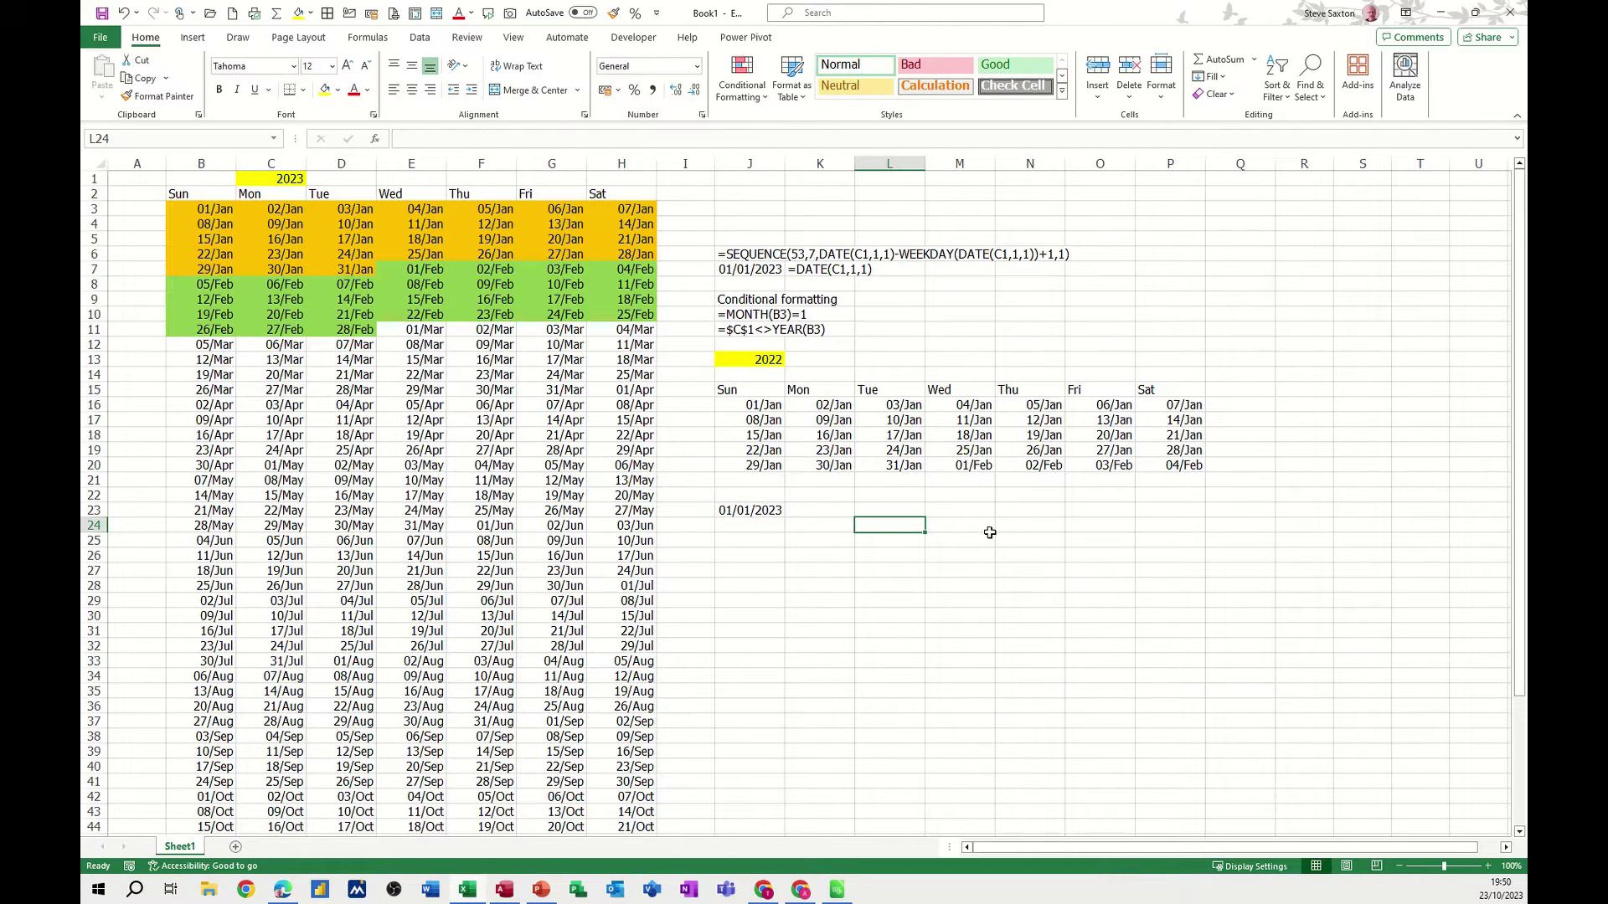
key("ctrl+semicolon")
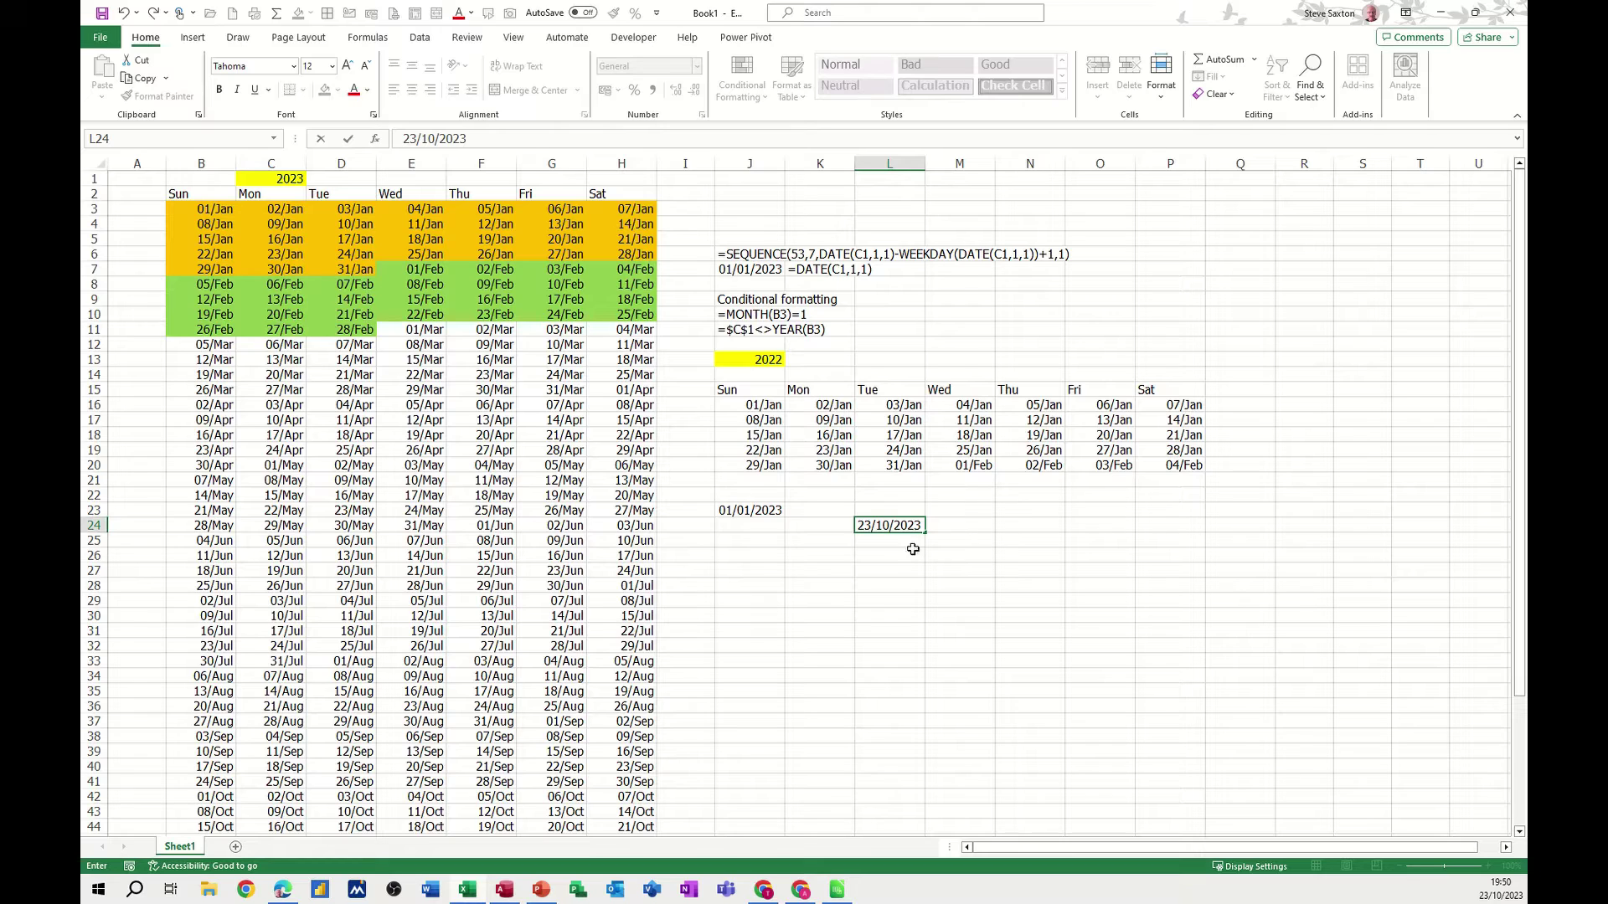
key("Tab")
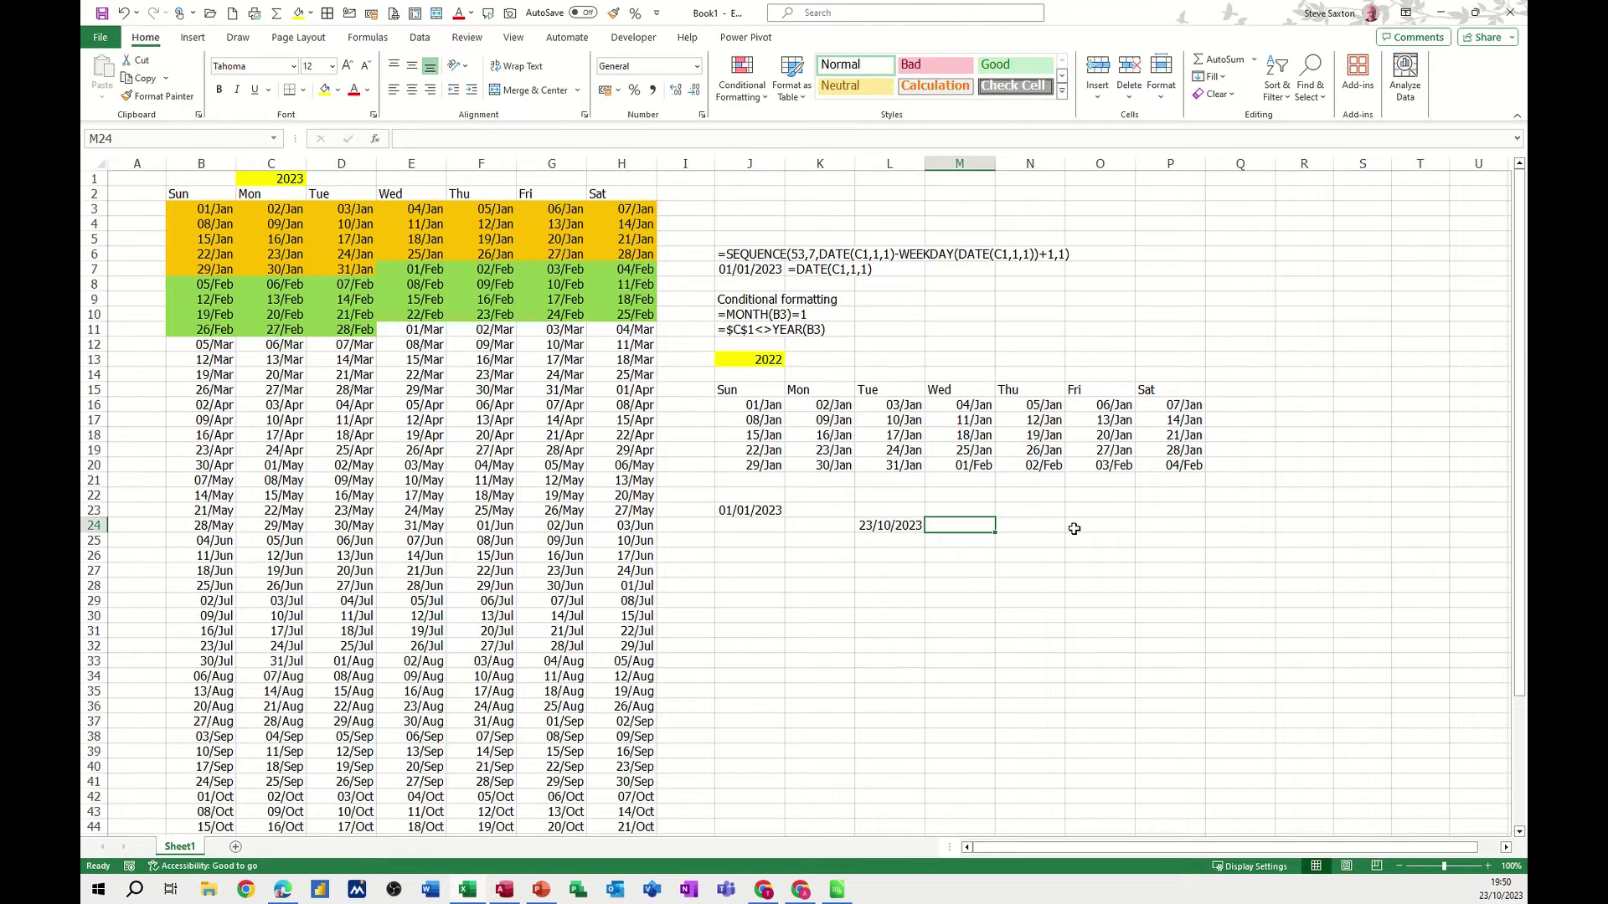
Enter =WEEKDAY(L24) in M24 to get the weekday number of the test date.
type("=w")
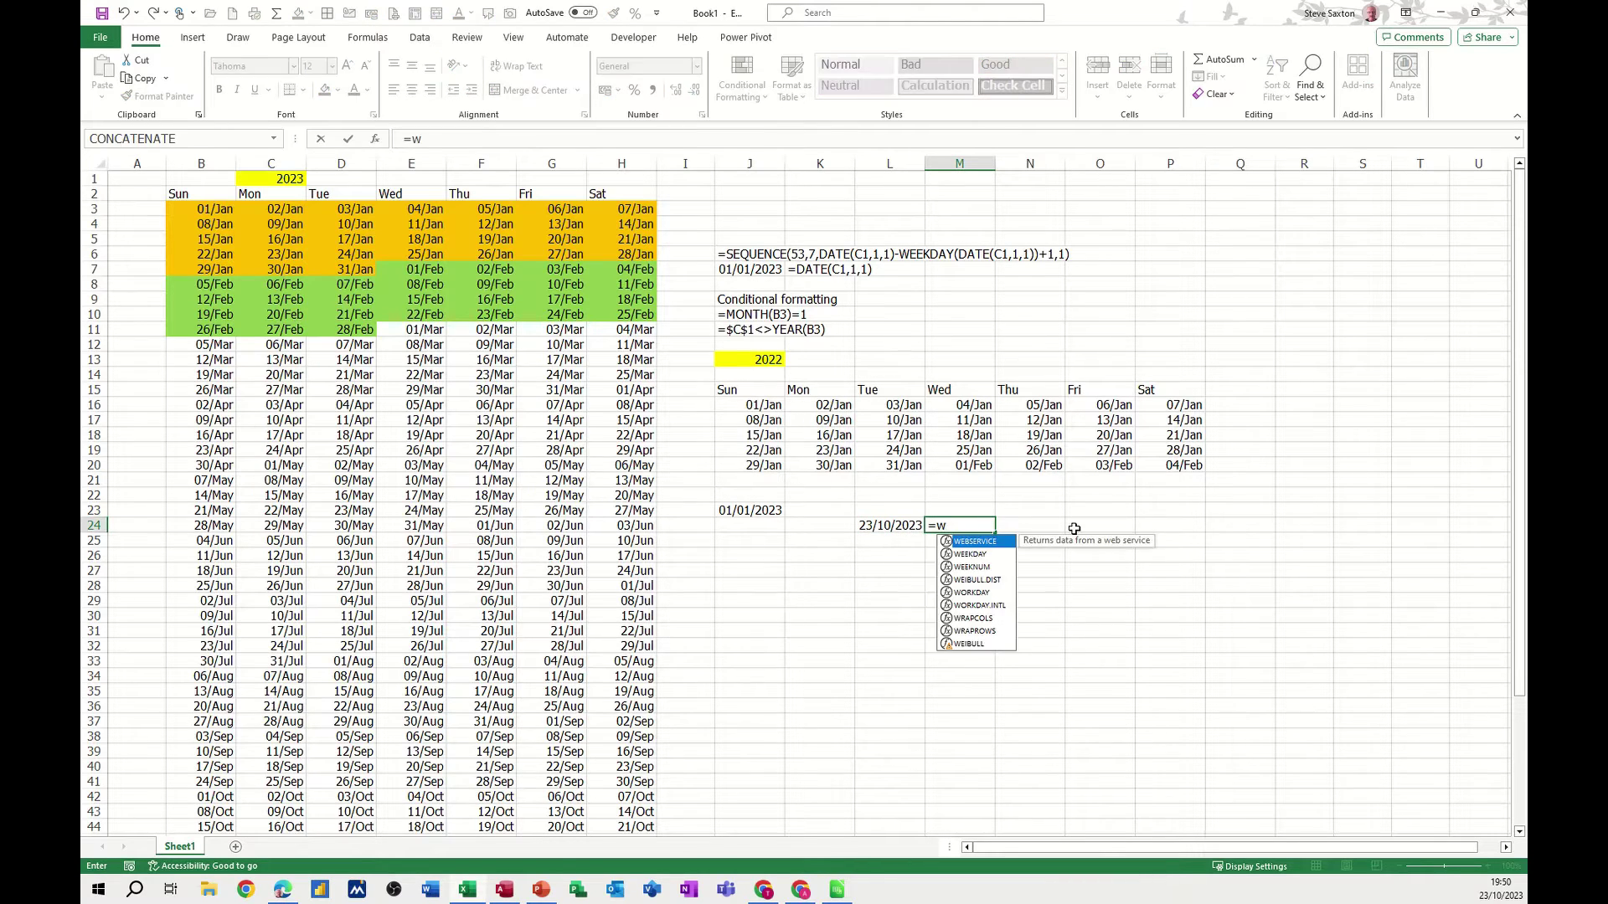
type("eekday(")
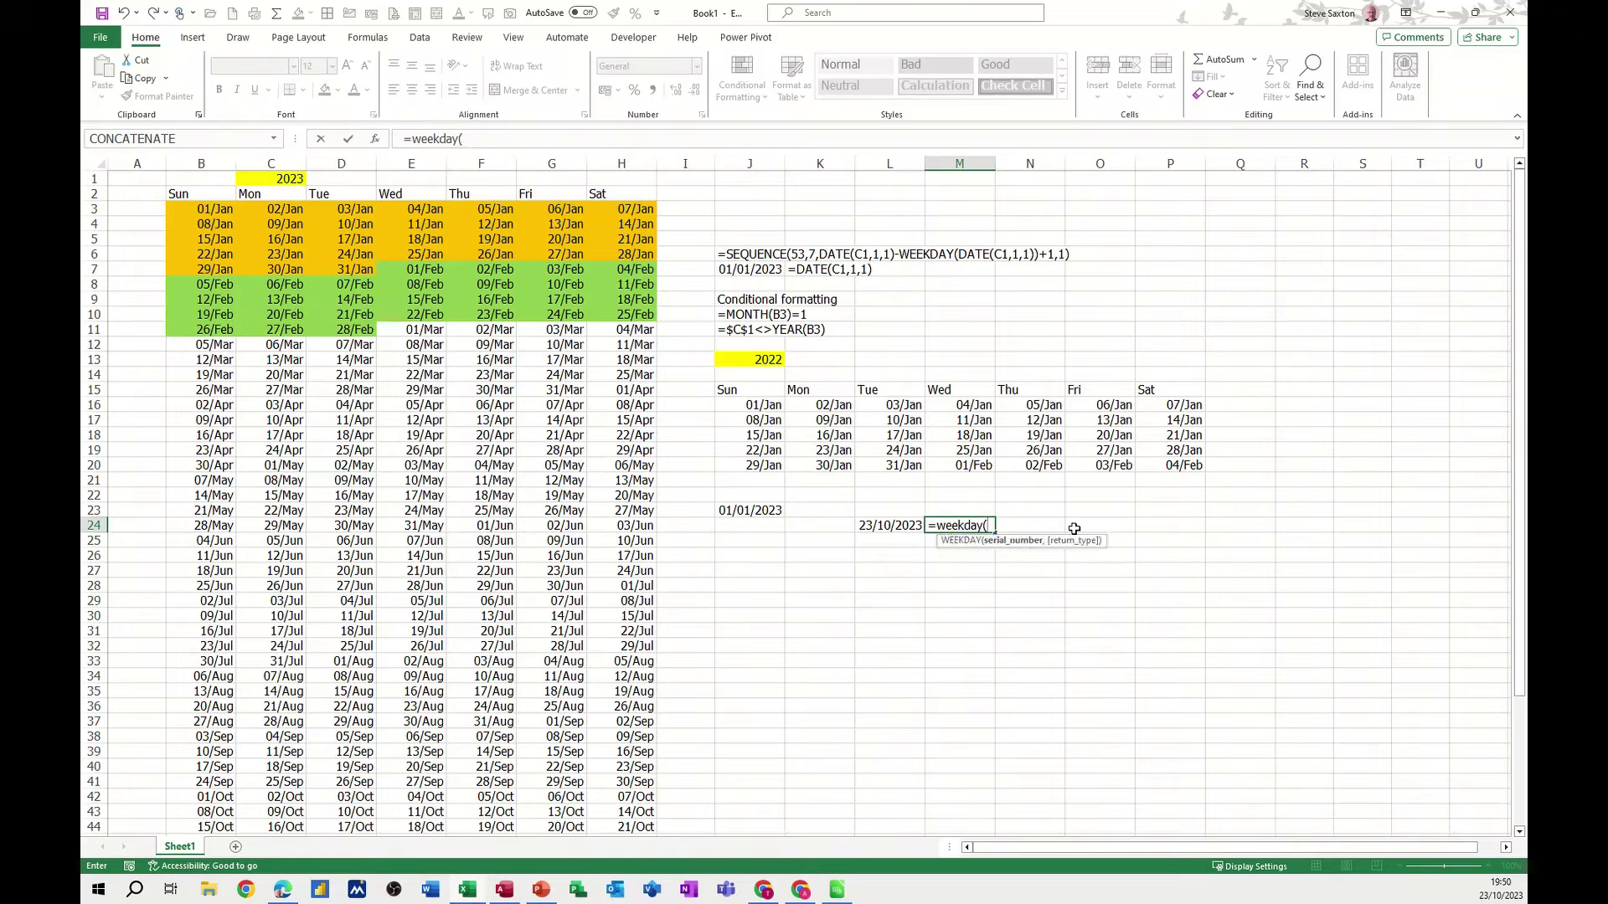
left_click(879, 526)
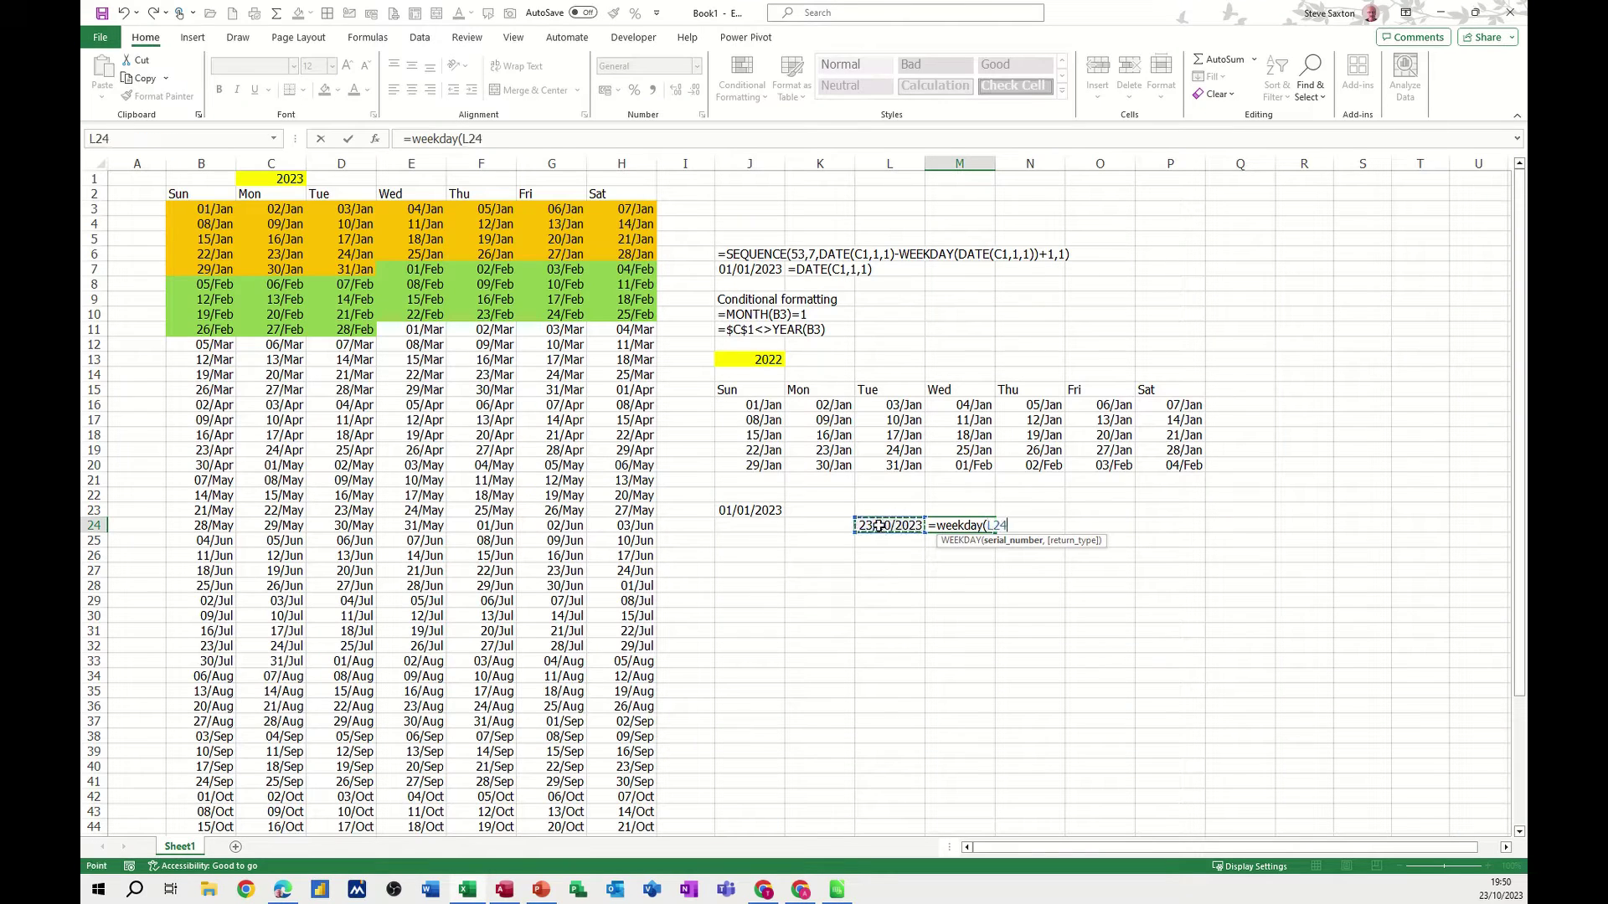
key("Return")
left_click(953, 525)
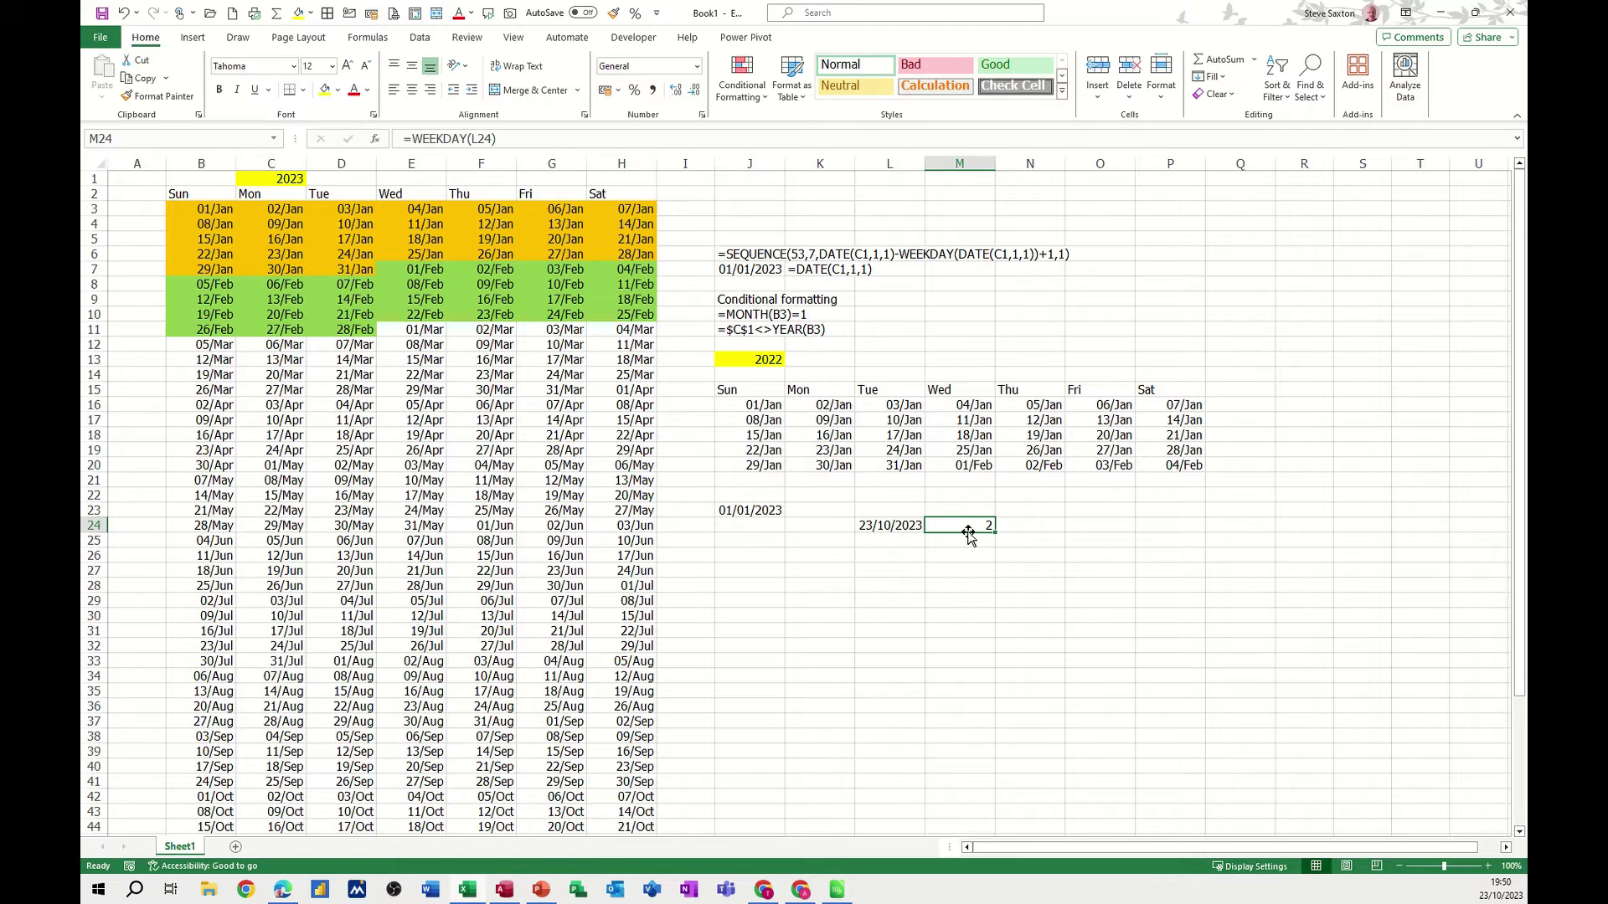
Examine the return_type options of the WEEKDAY formula in M24 and keep the formula as =WEEKDAY(L24).
left_click(491, 139)
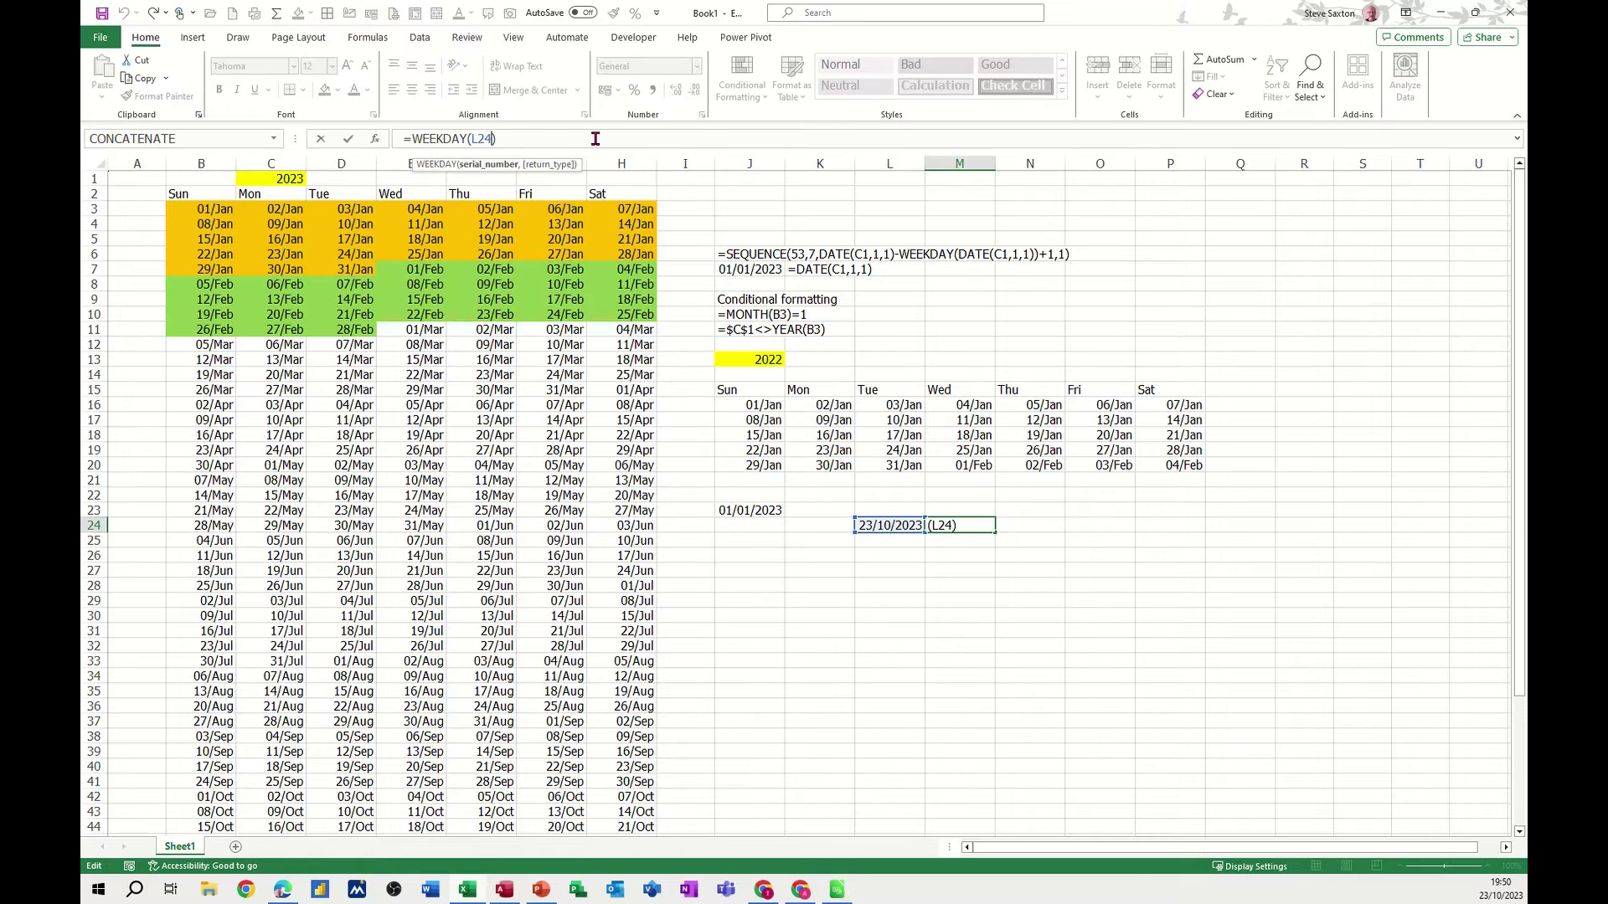
type(",")
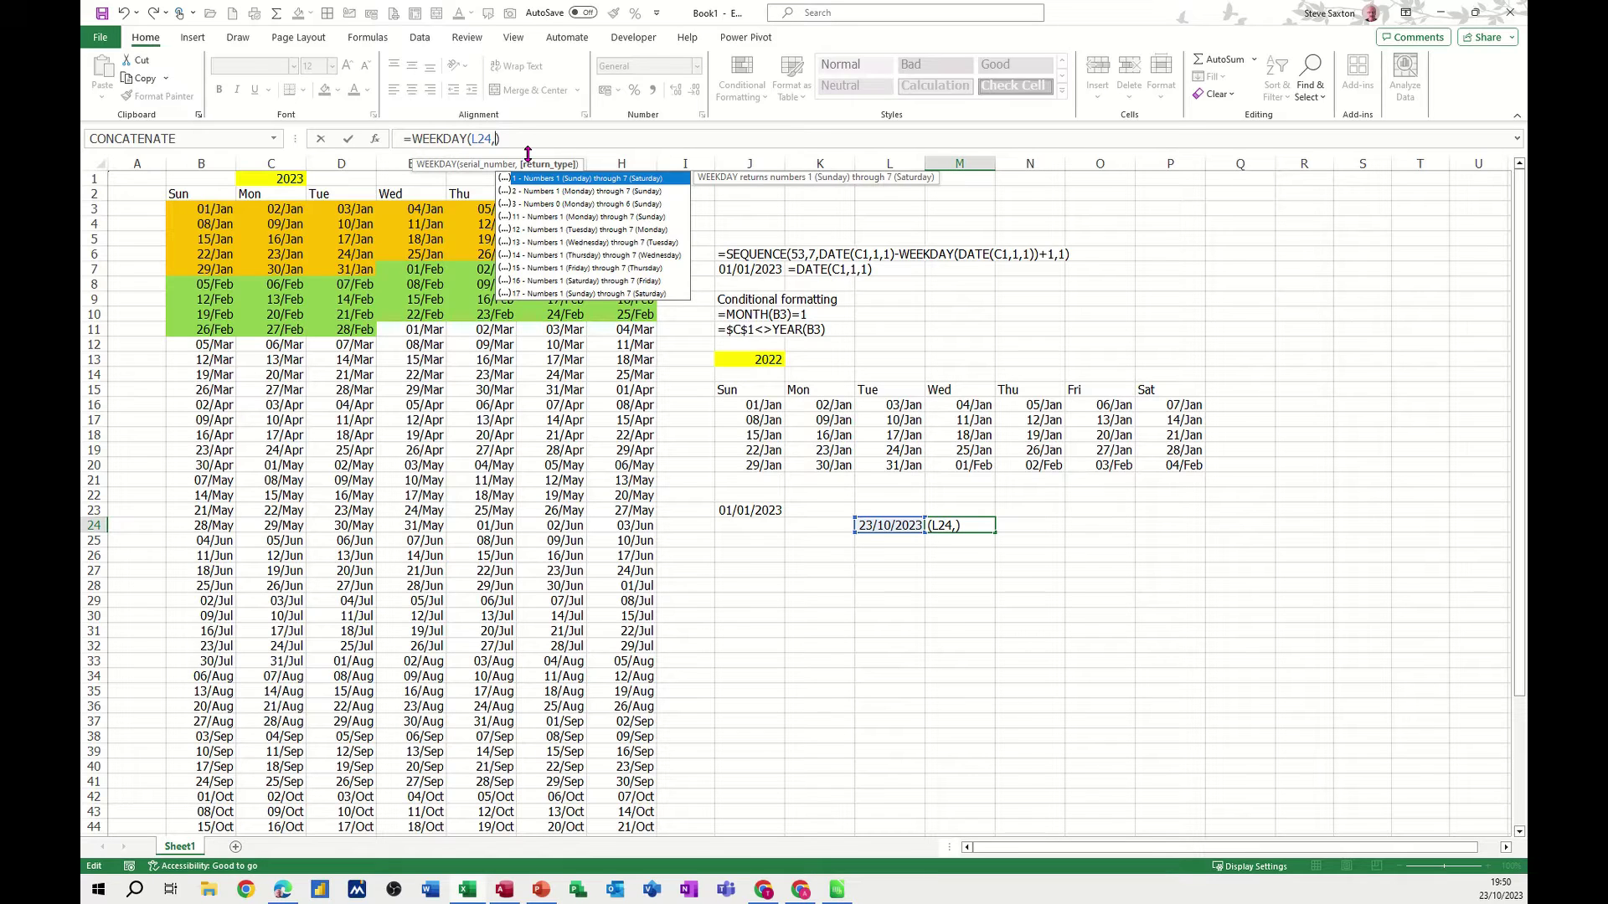
key("BackSpace")
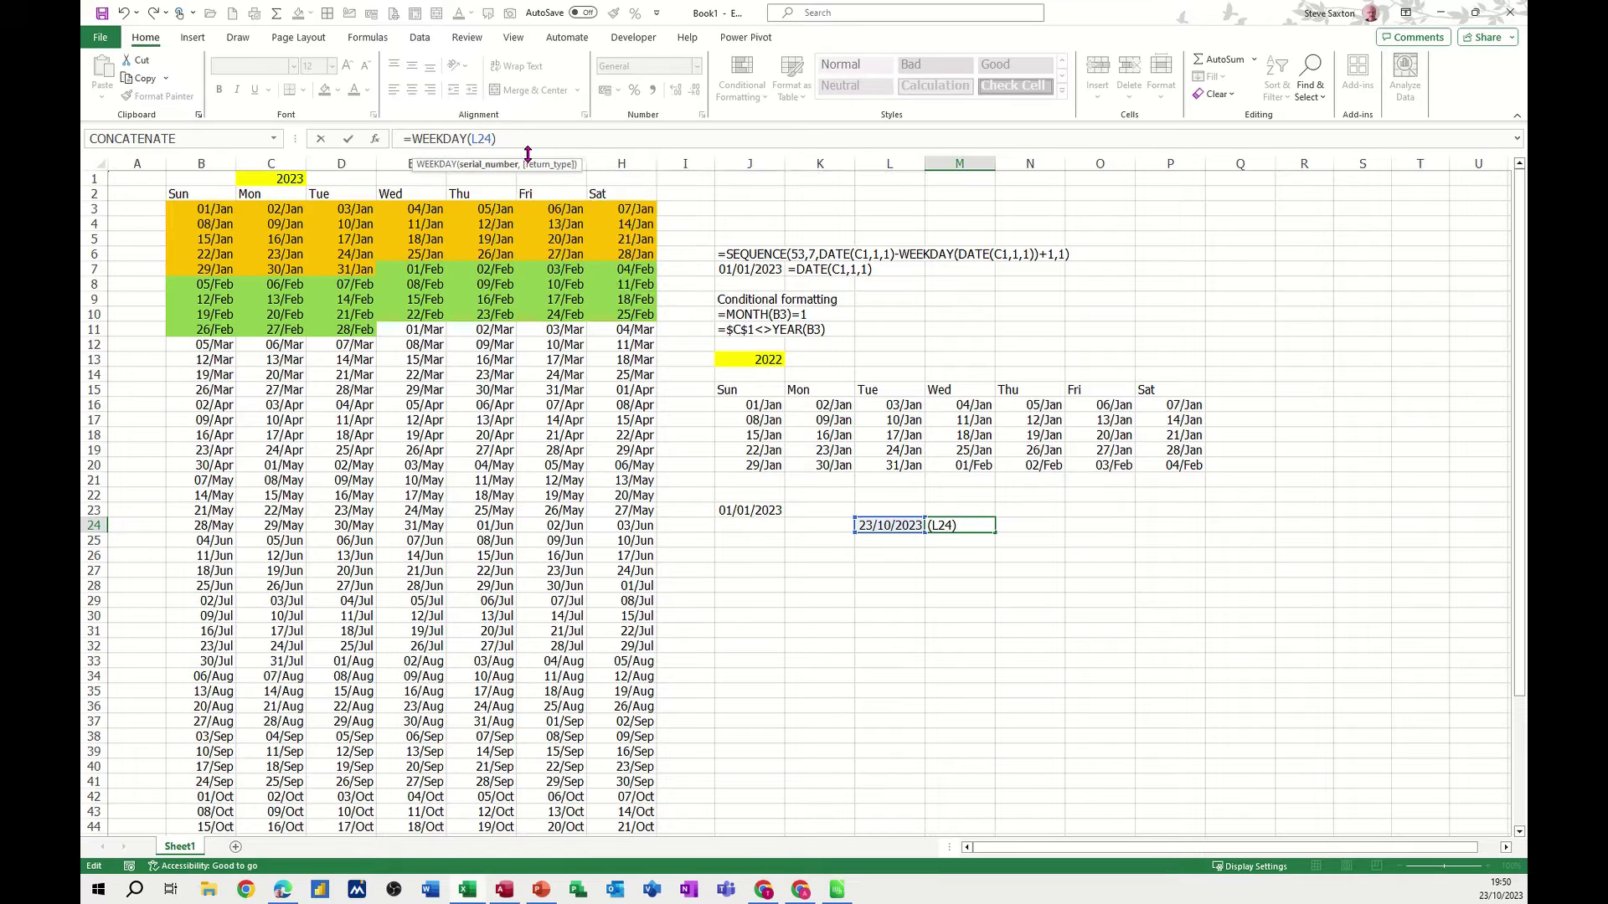
left_click(348, 140)
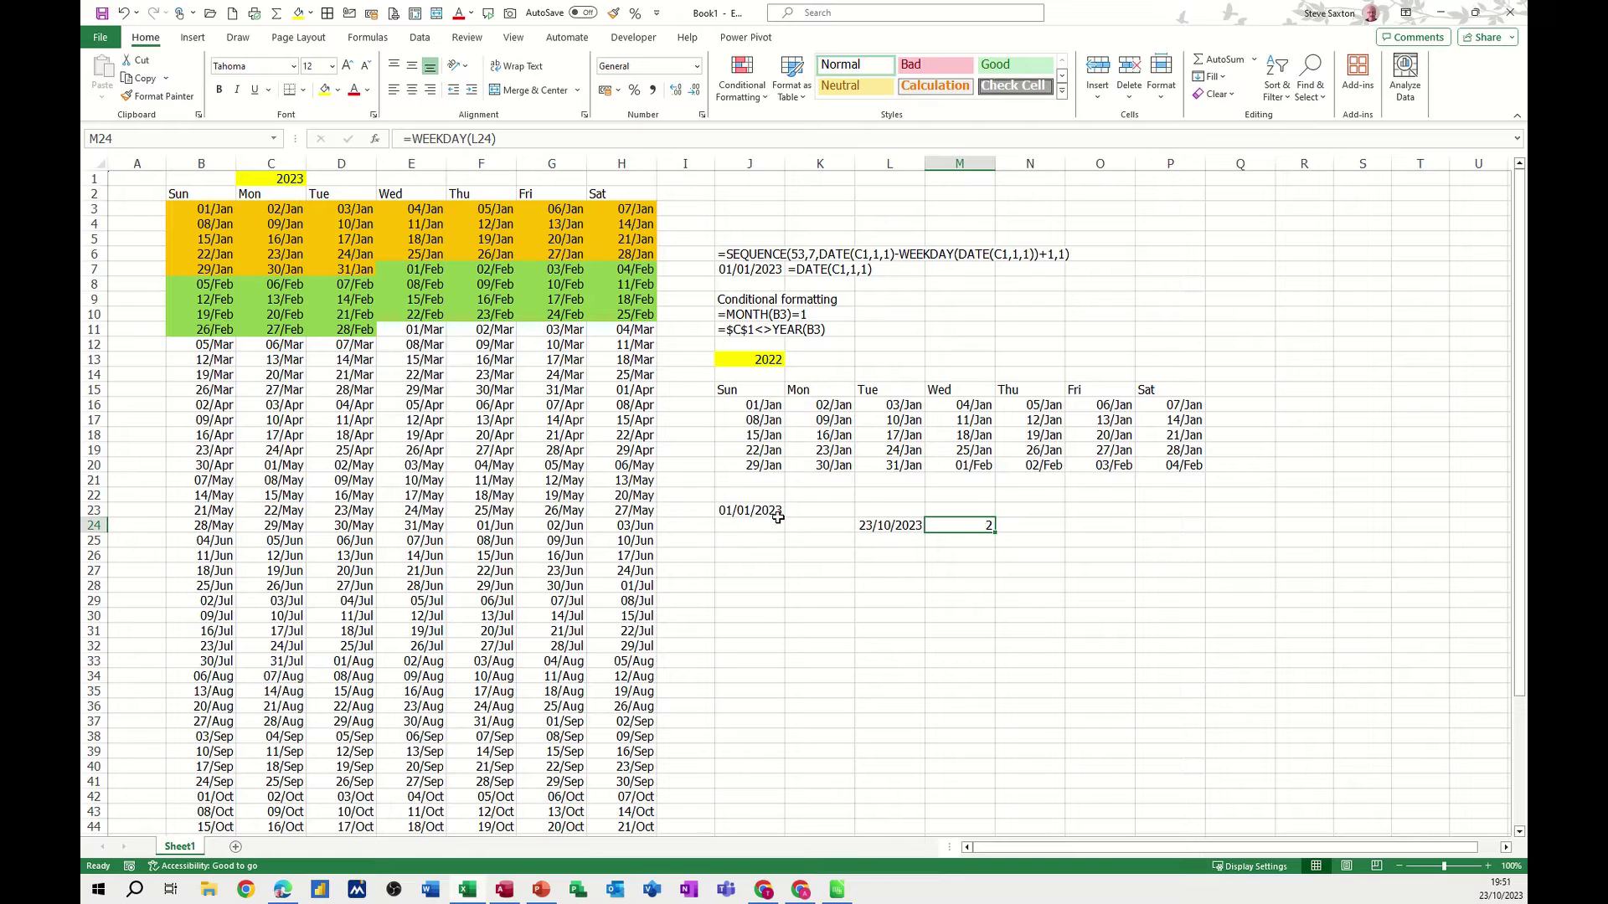
Clear the test dates and formulas from J23:M24.
left_click_drag(758, 512, 960, 537)
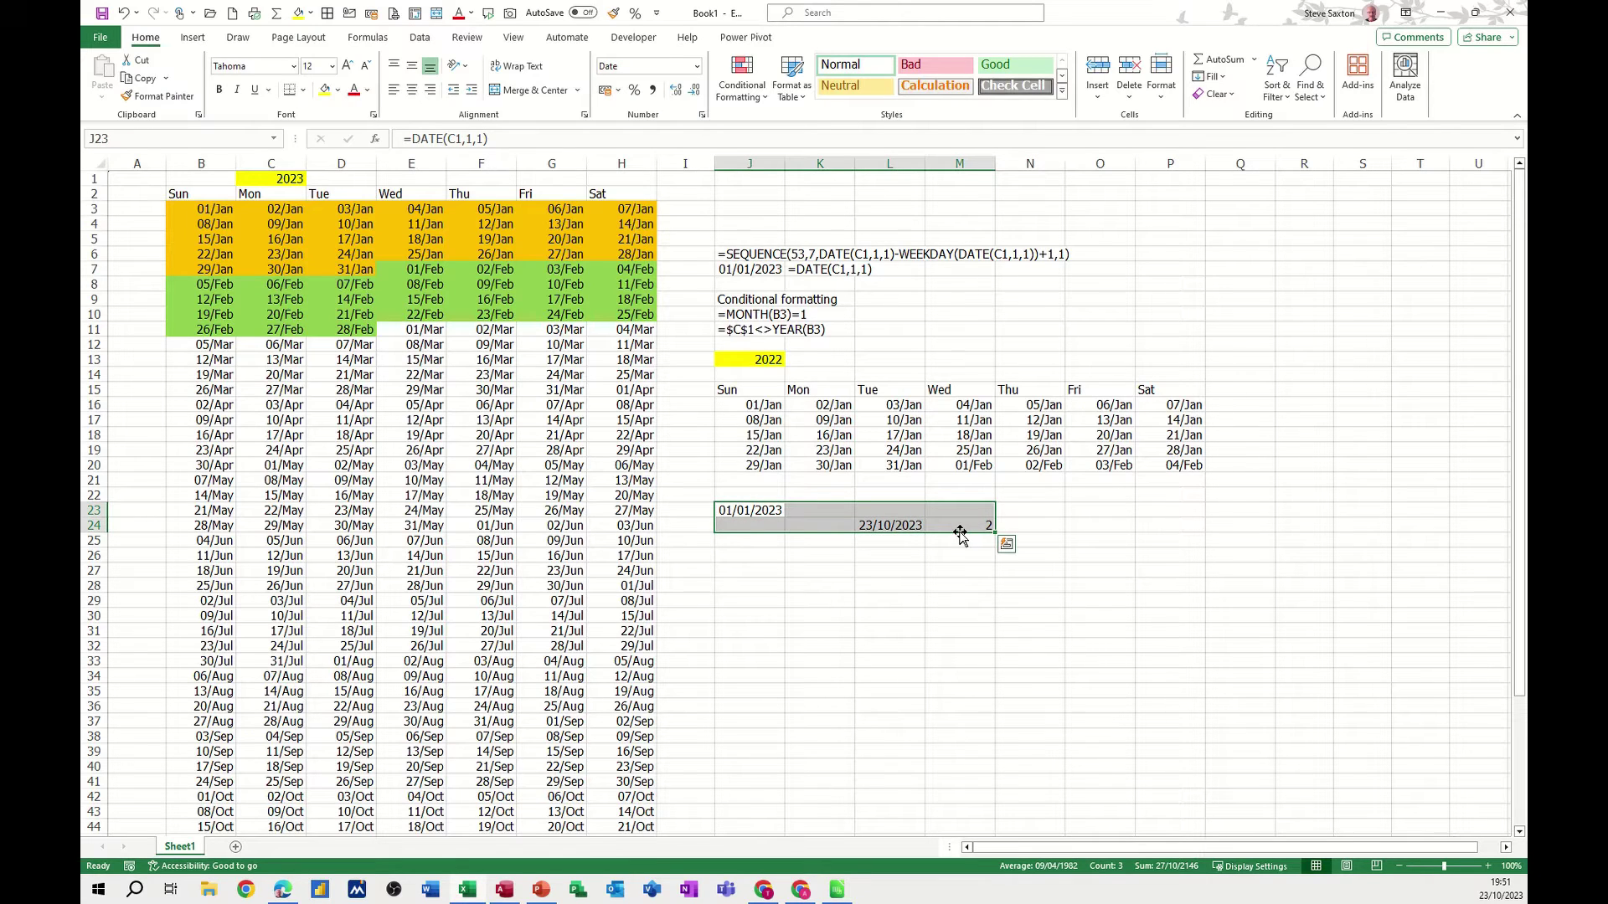
key("Delete")
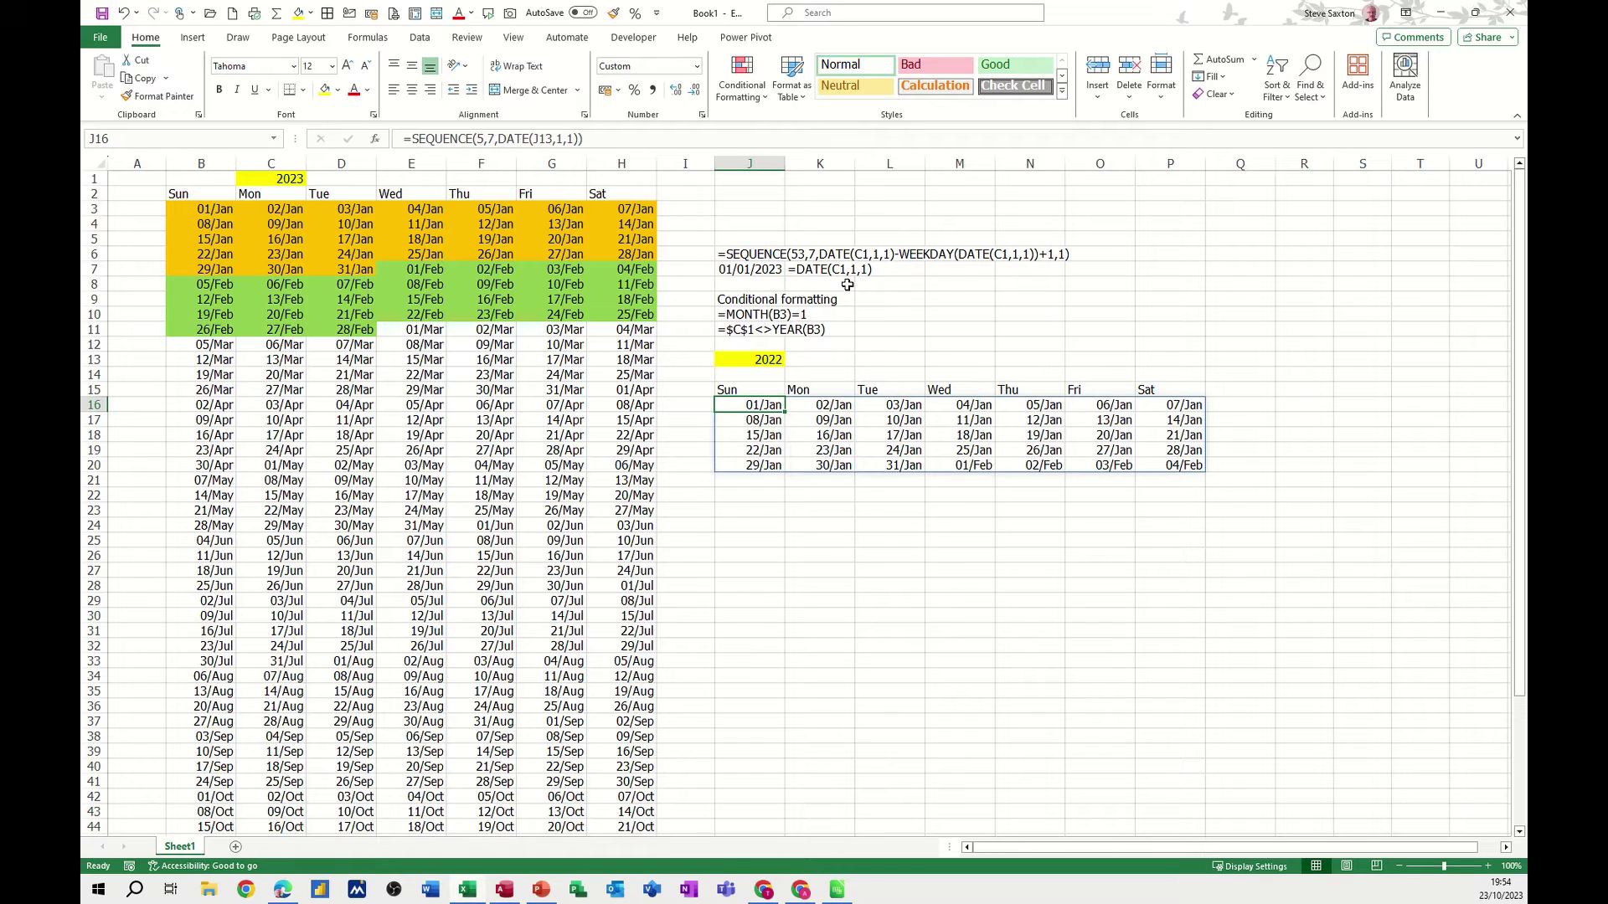
Extend the J16 formula to =SEQUENCE(5,7,DATE(J13,1,1)-WEEKDAY(DATE(J13,1,1)),1) to align the dates with the weekday headers.
left_click(578, 139)
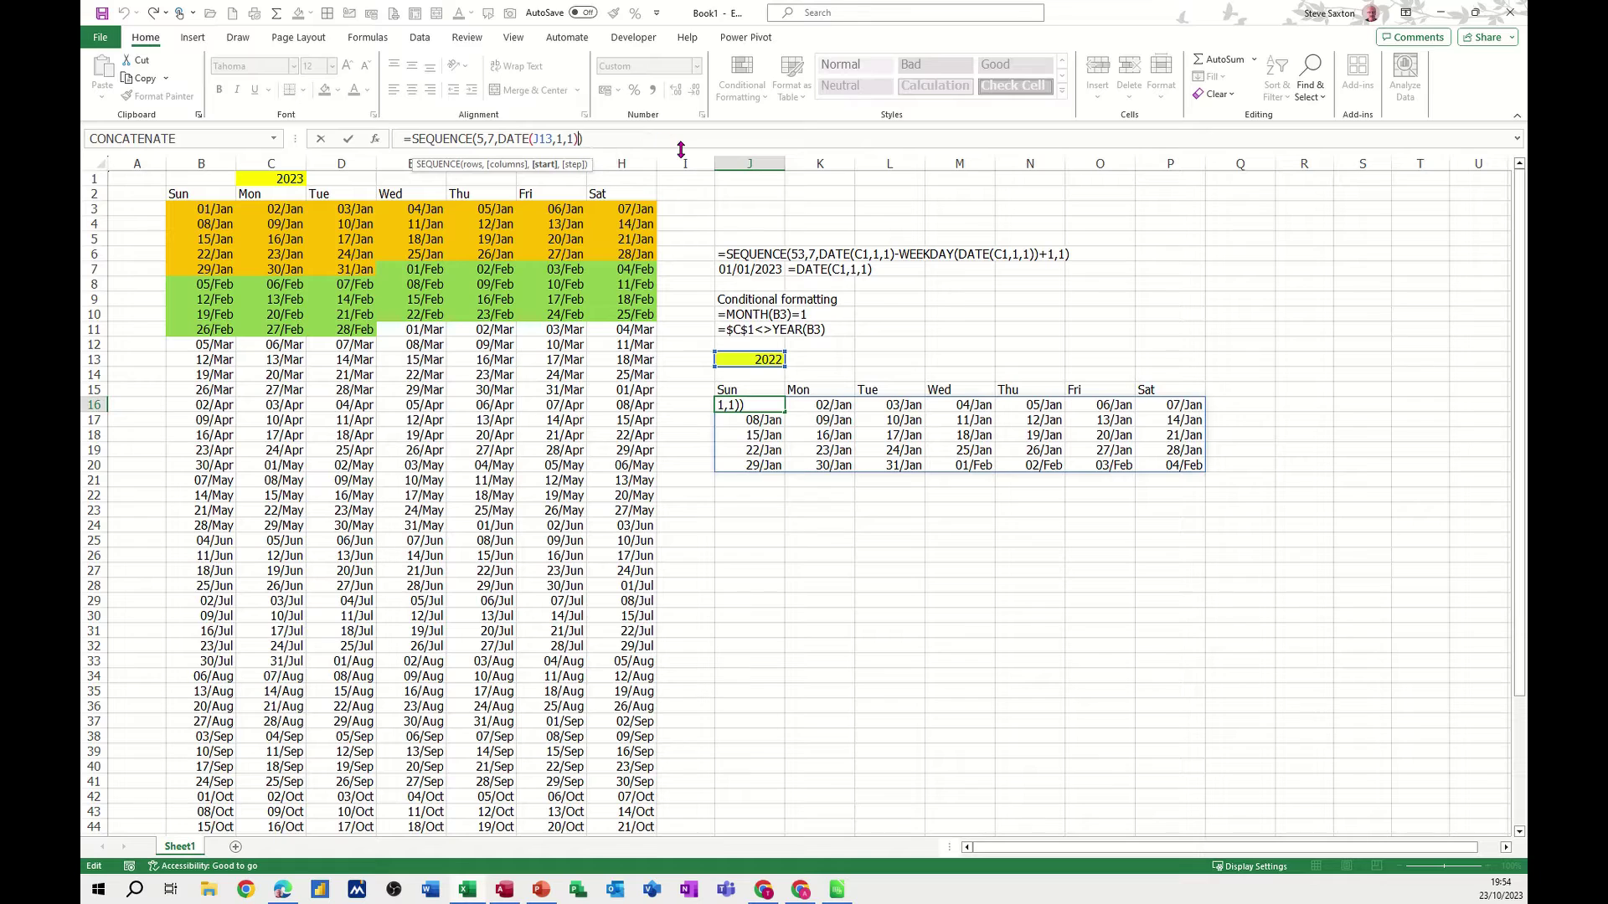
type("-week")
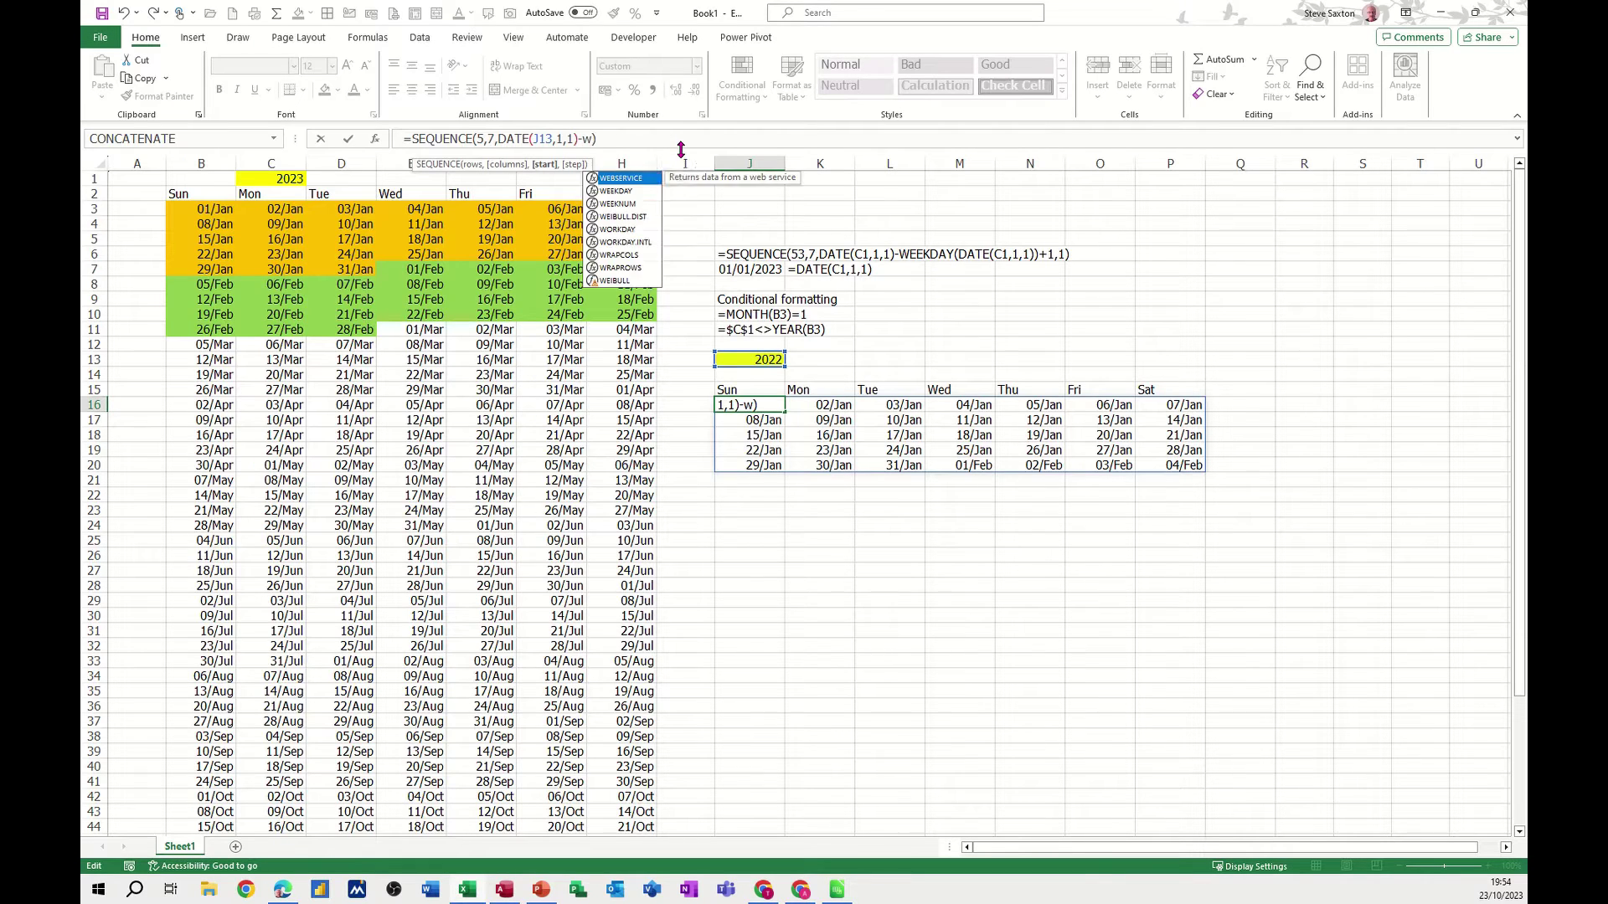
key("Tab")
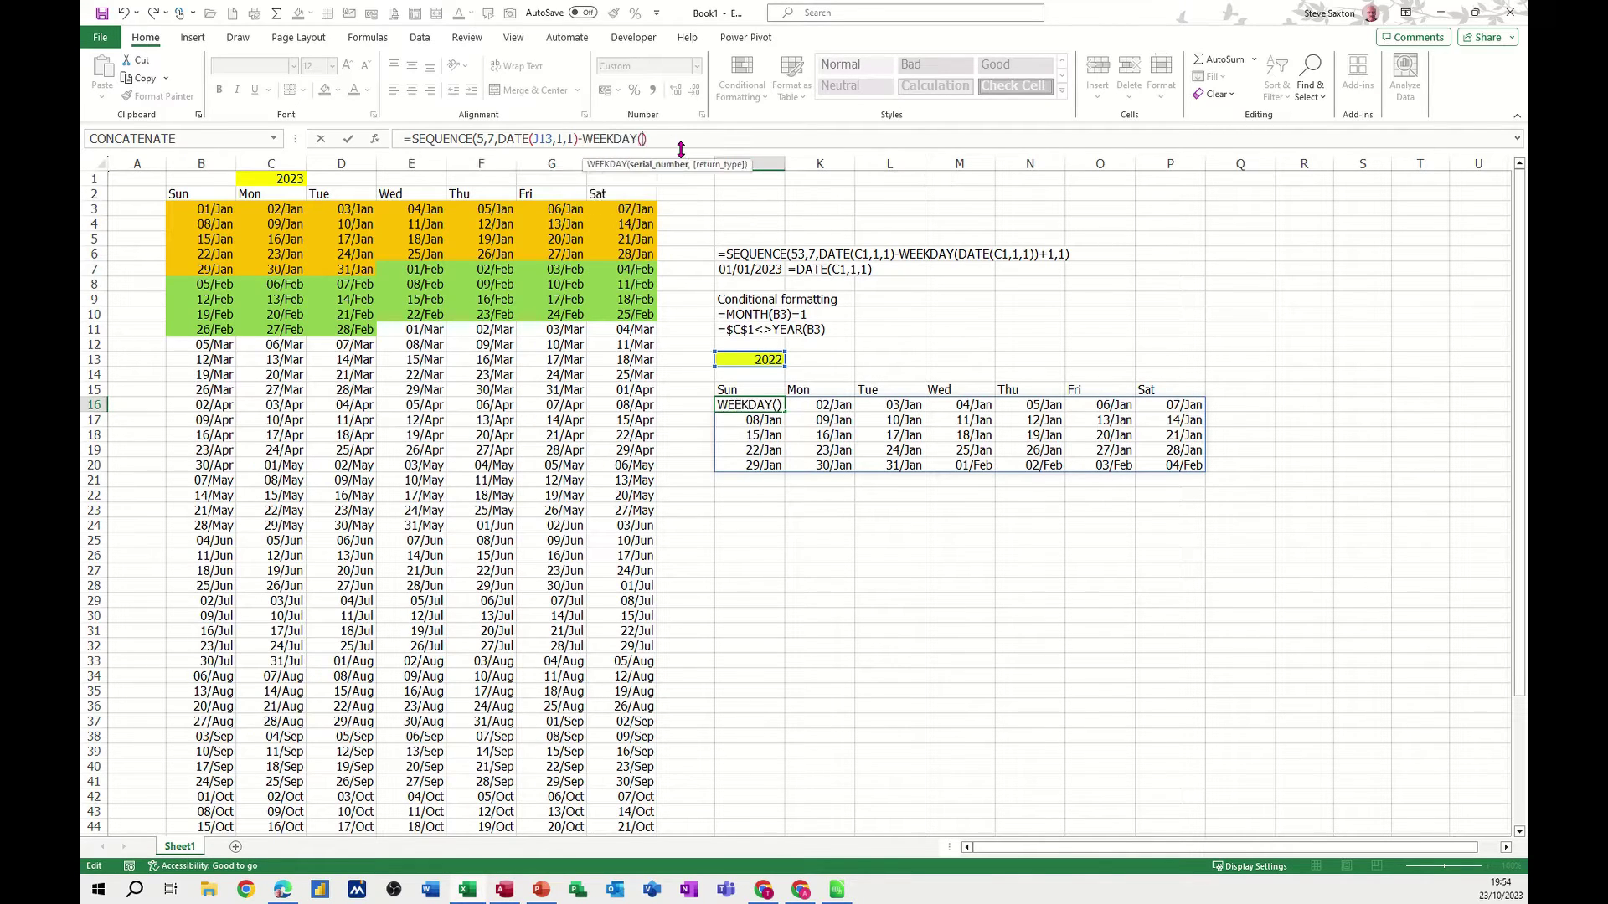
type("date")
key("Tab")
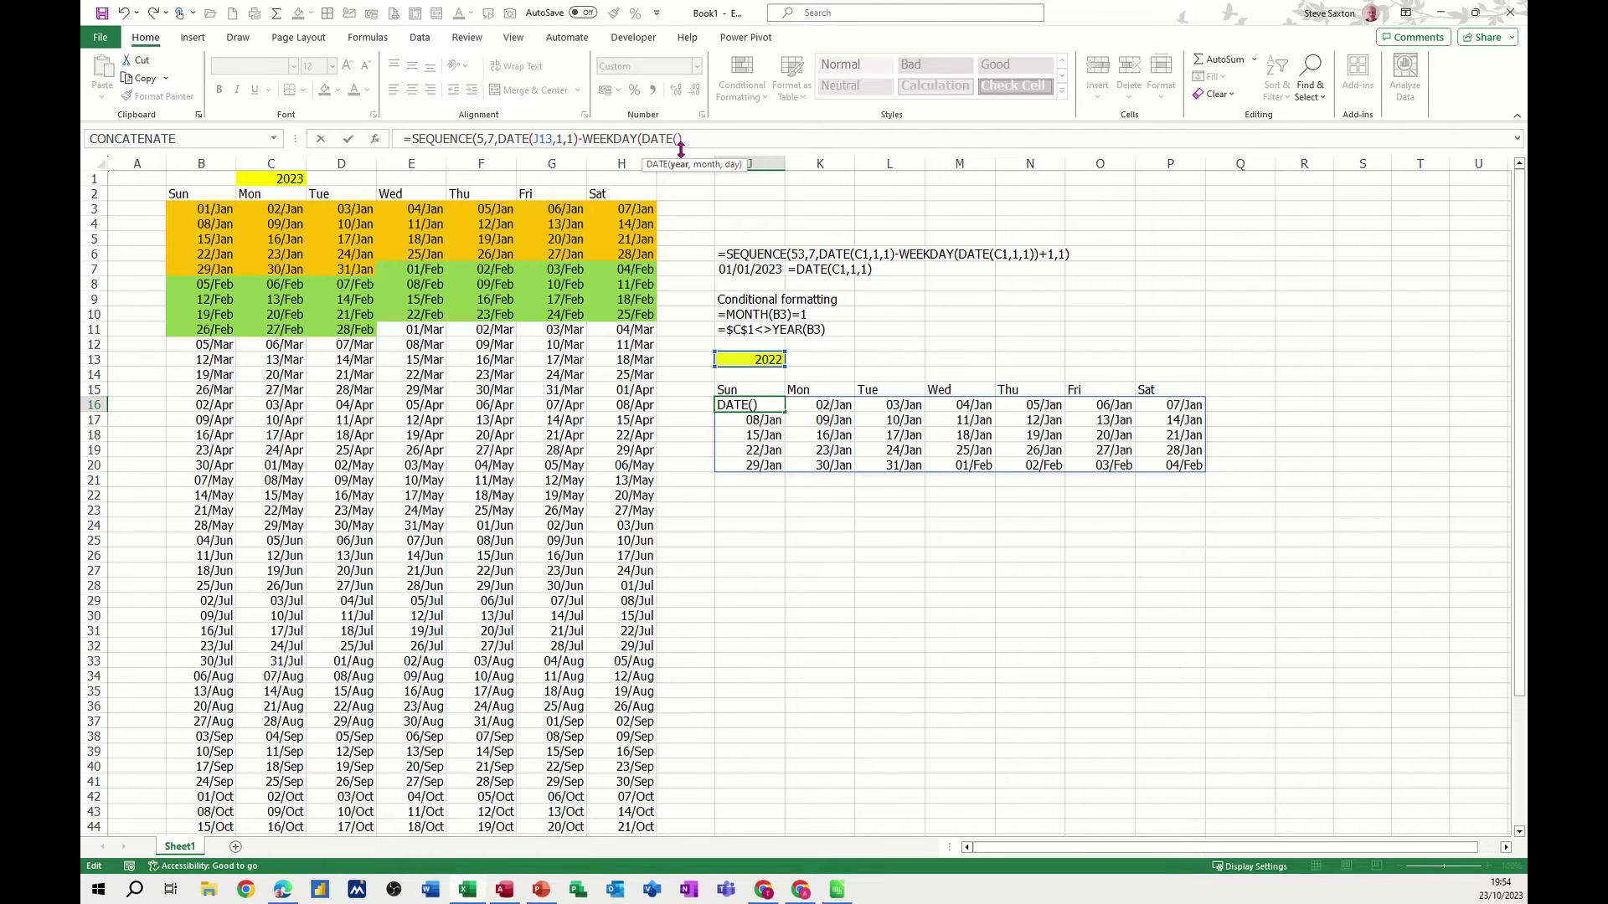
left_click(771, 360)
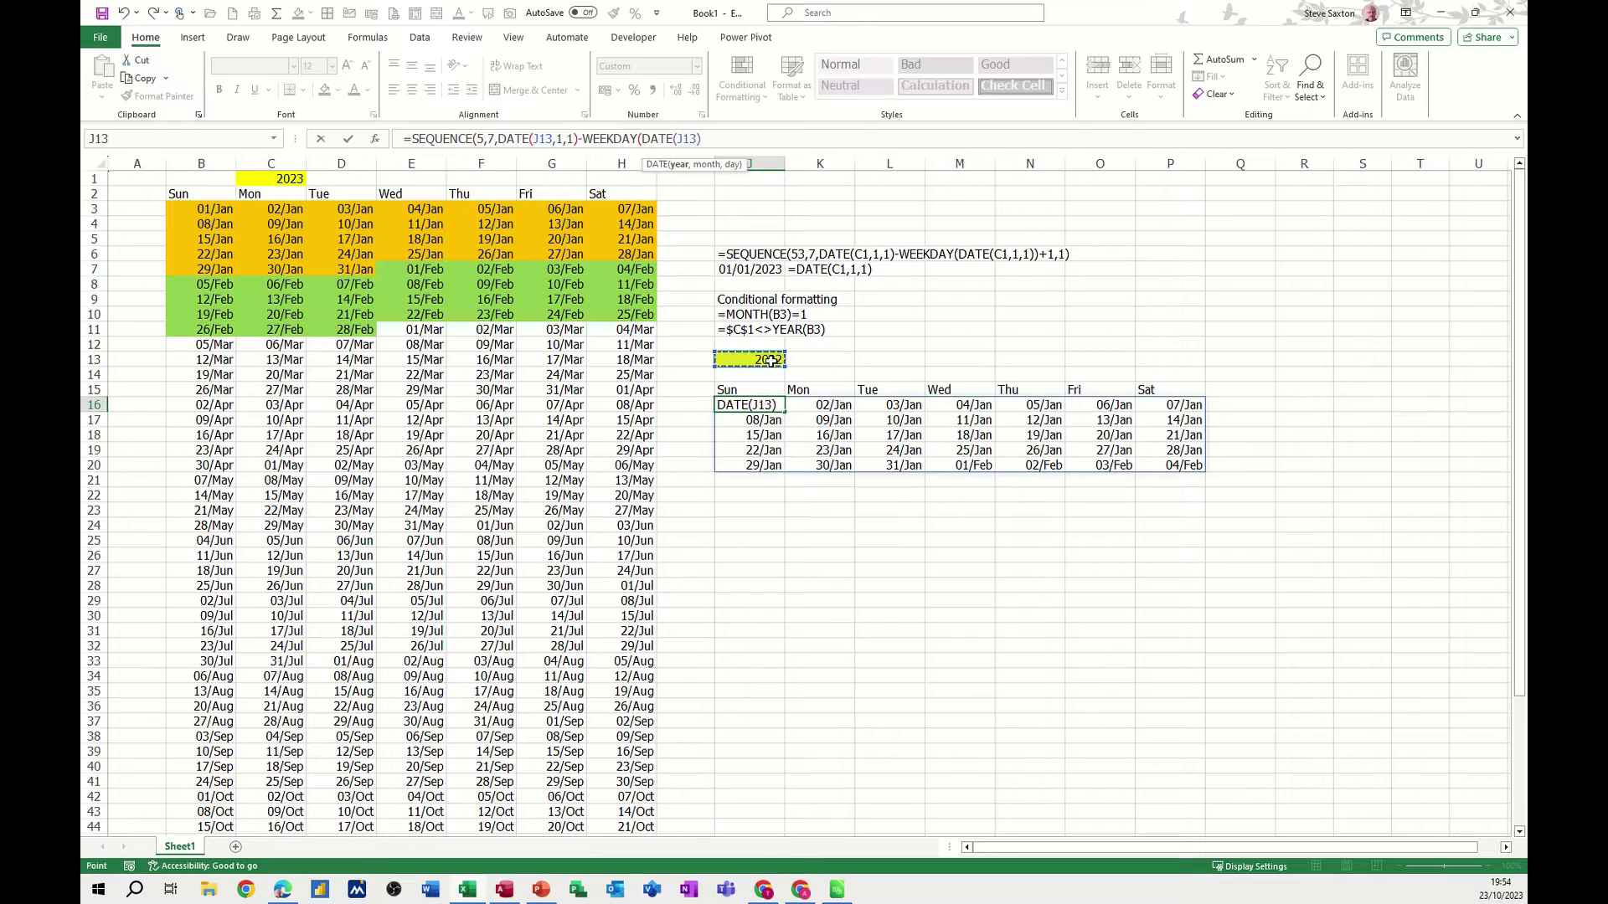
type(",1,1)")
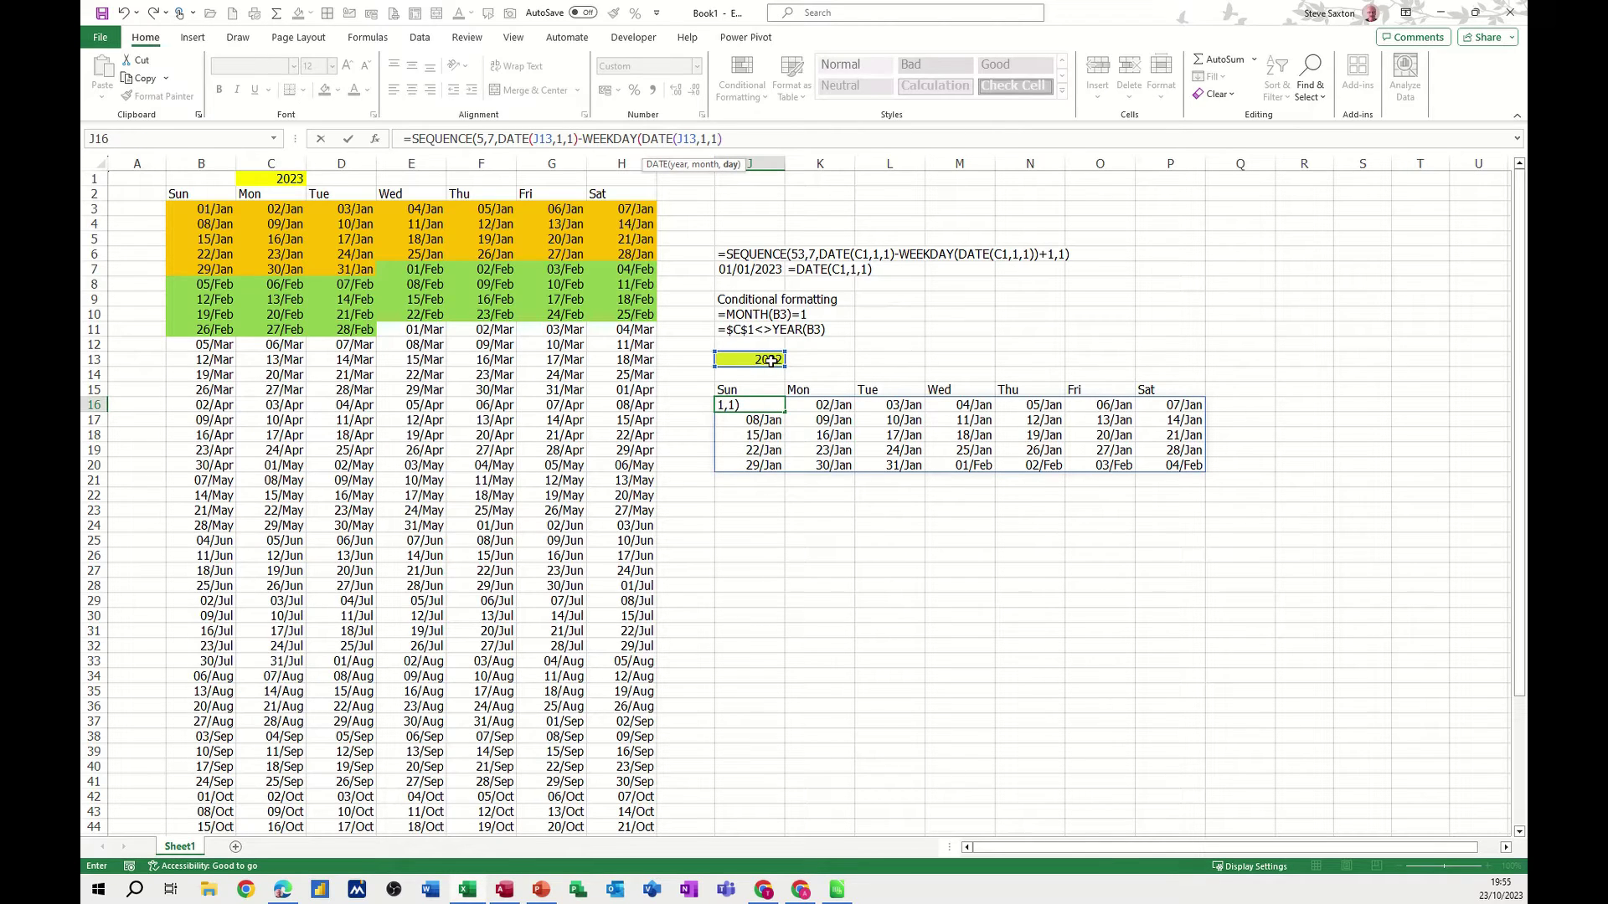
type(")")
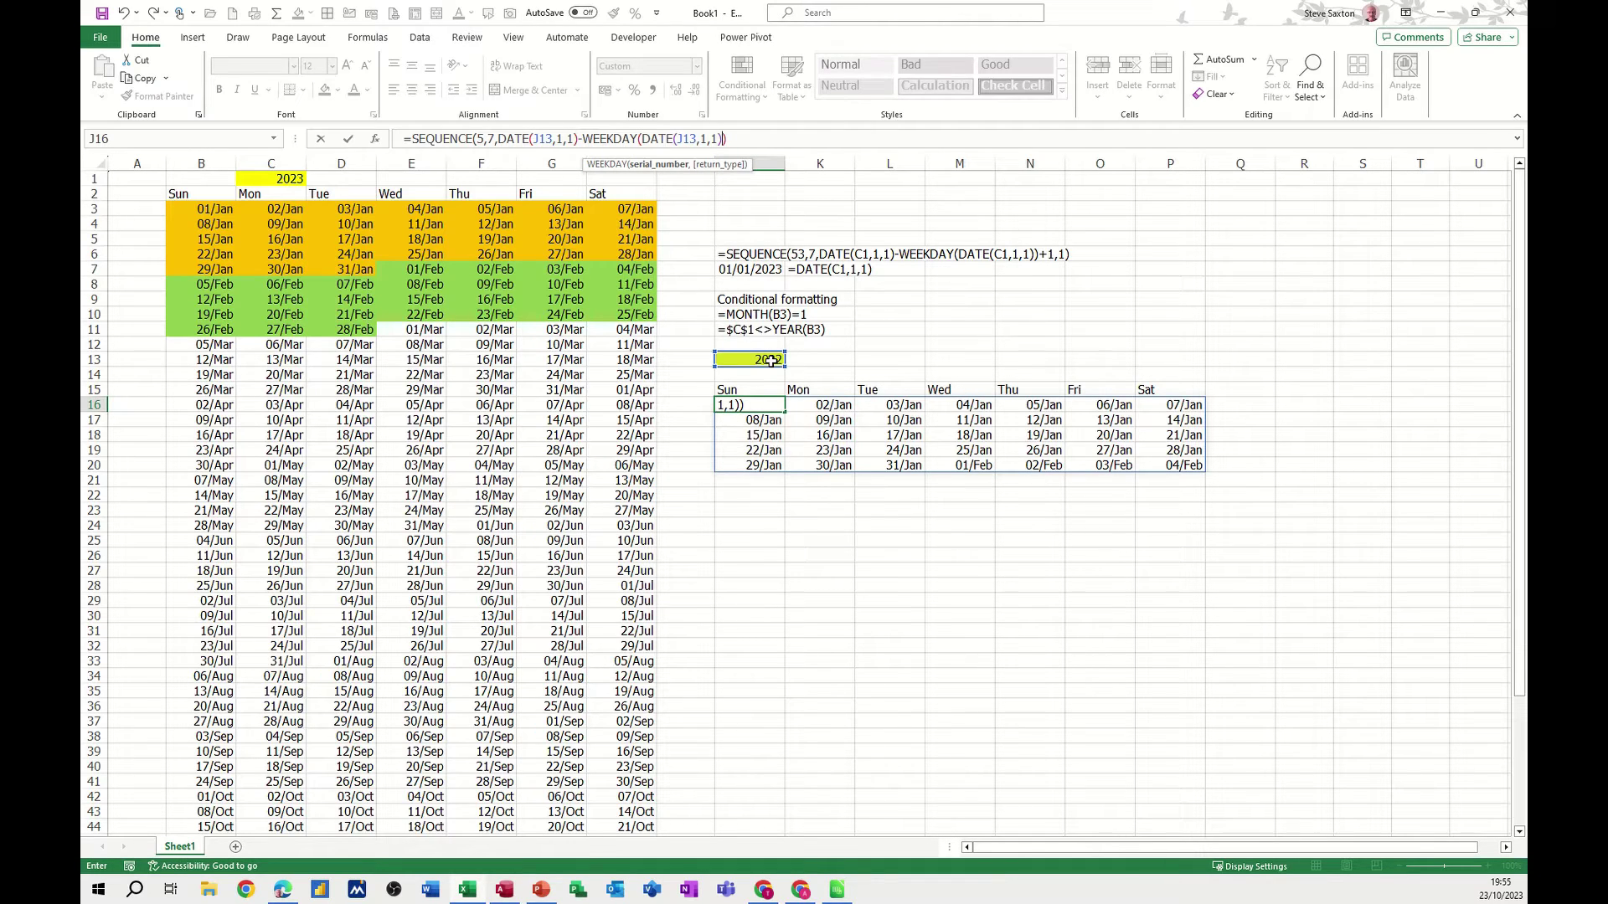
type(")")
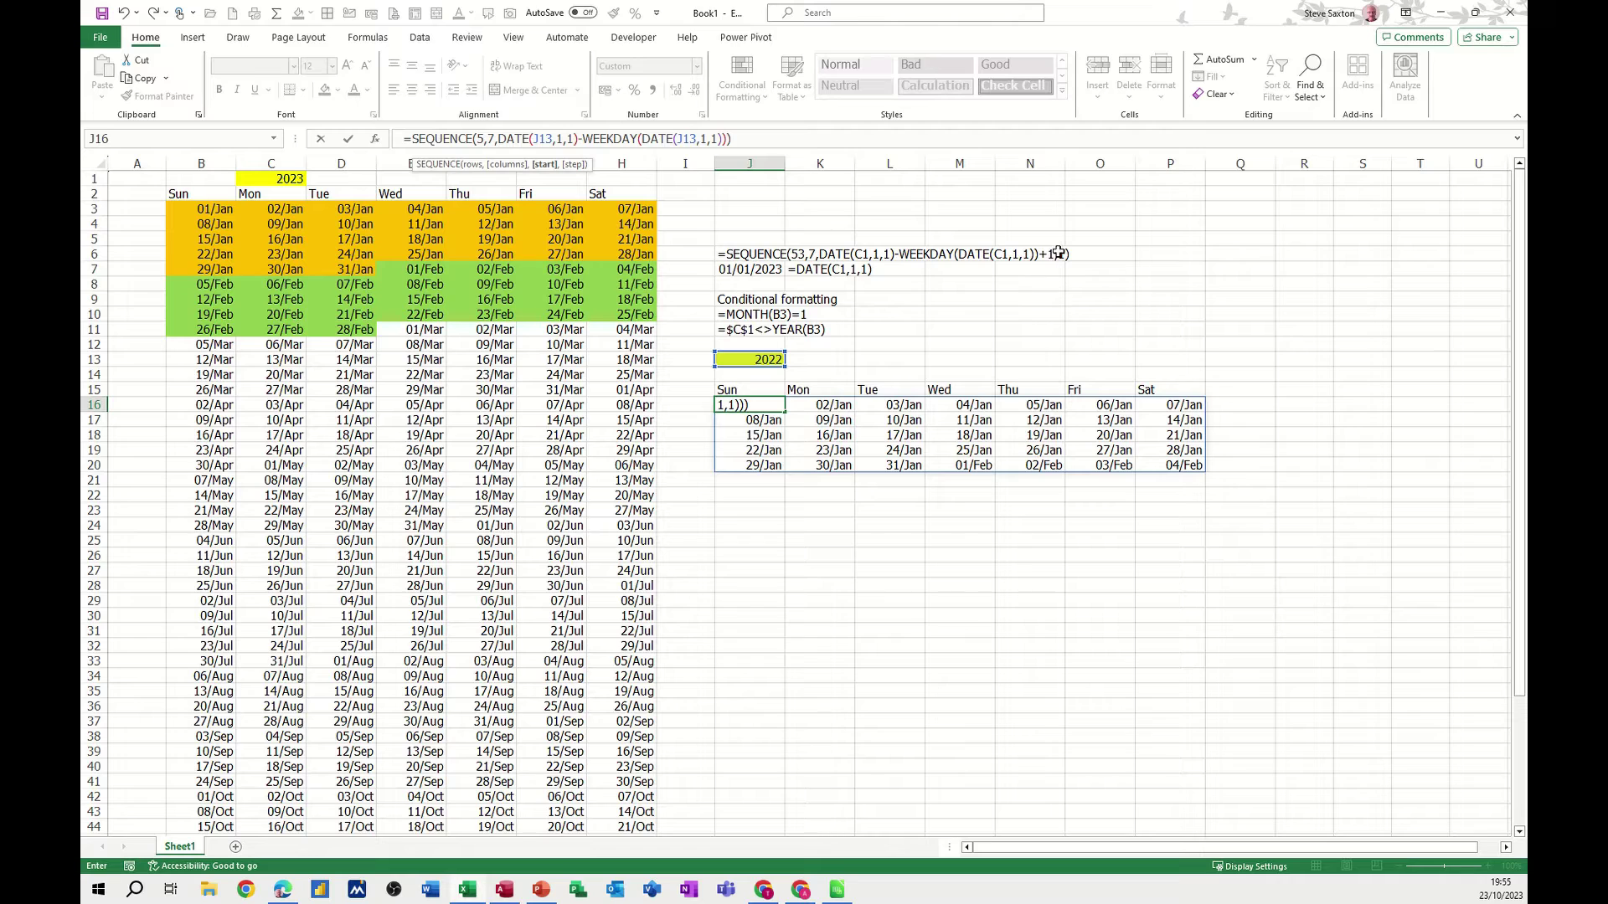
type(",1")
left_click(350, 139)
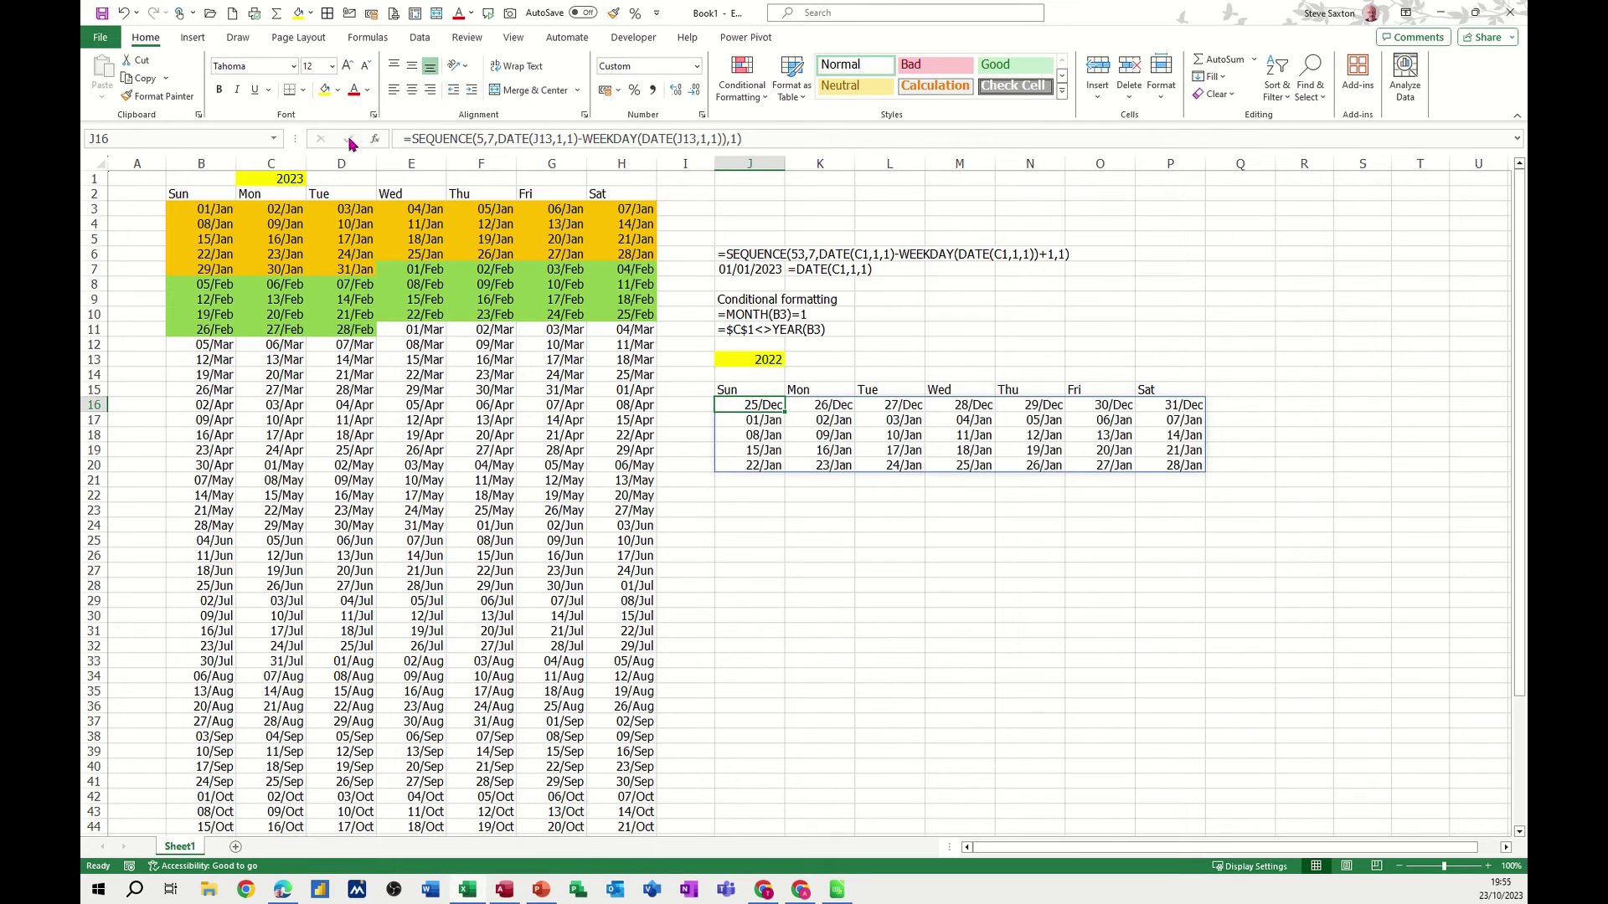
Set the calendar year in J13 to 2023.
left_click(761, 359)
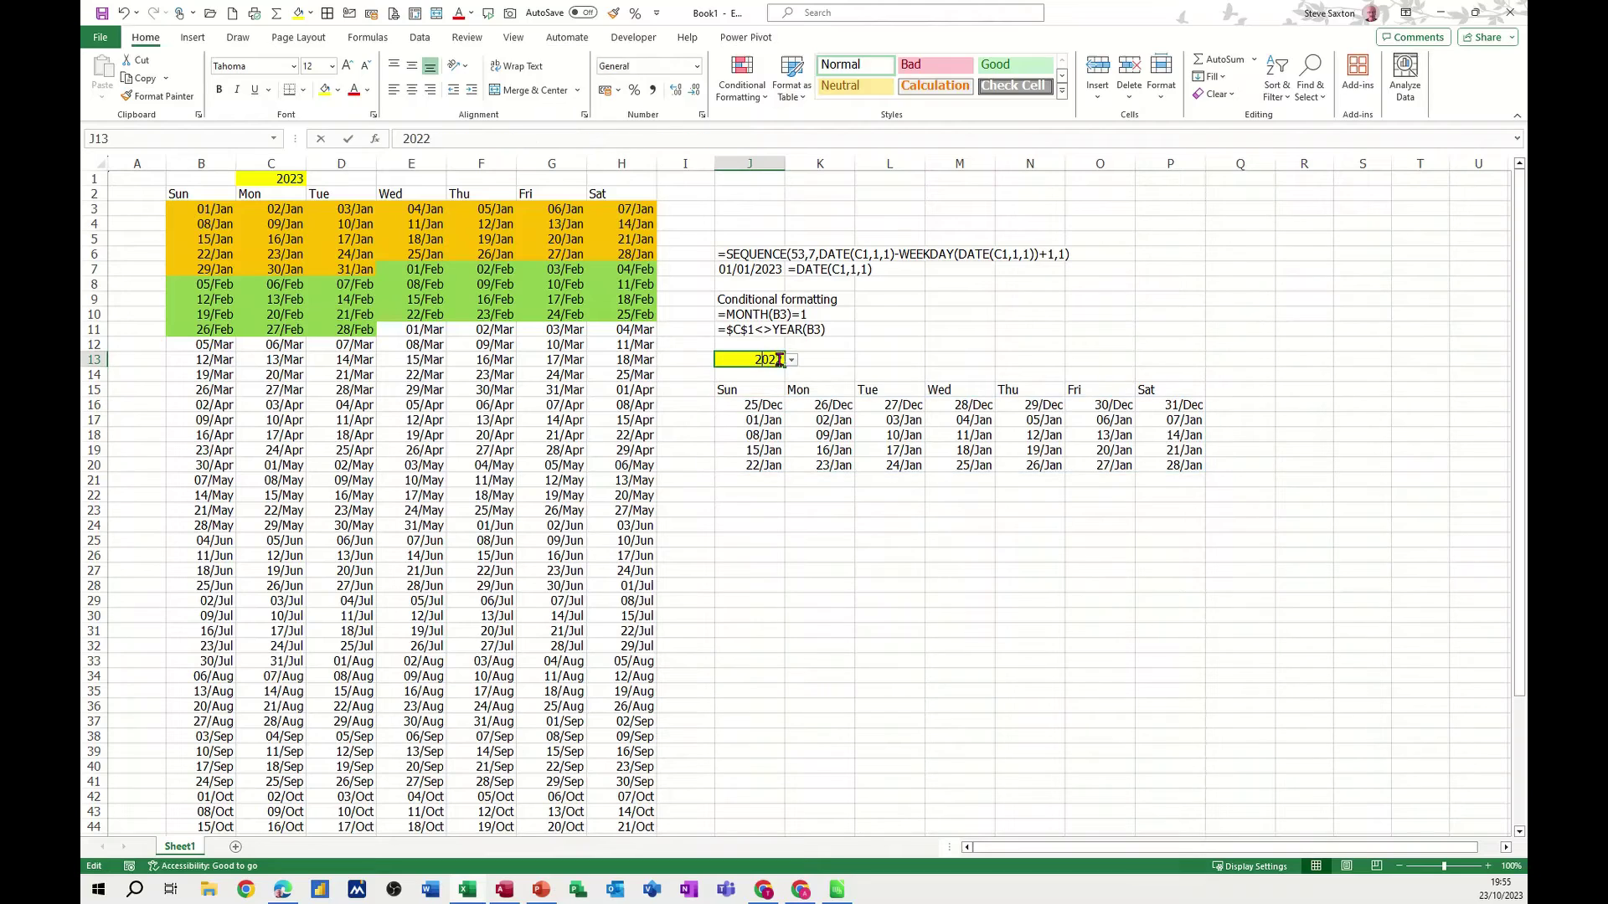
left_click(792, 363)
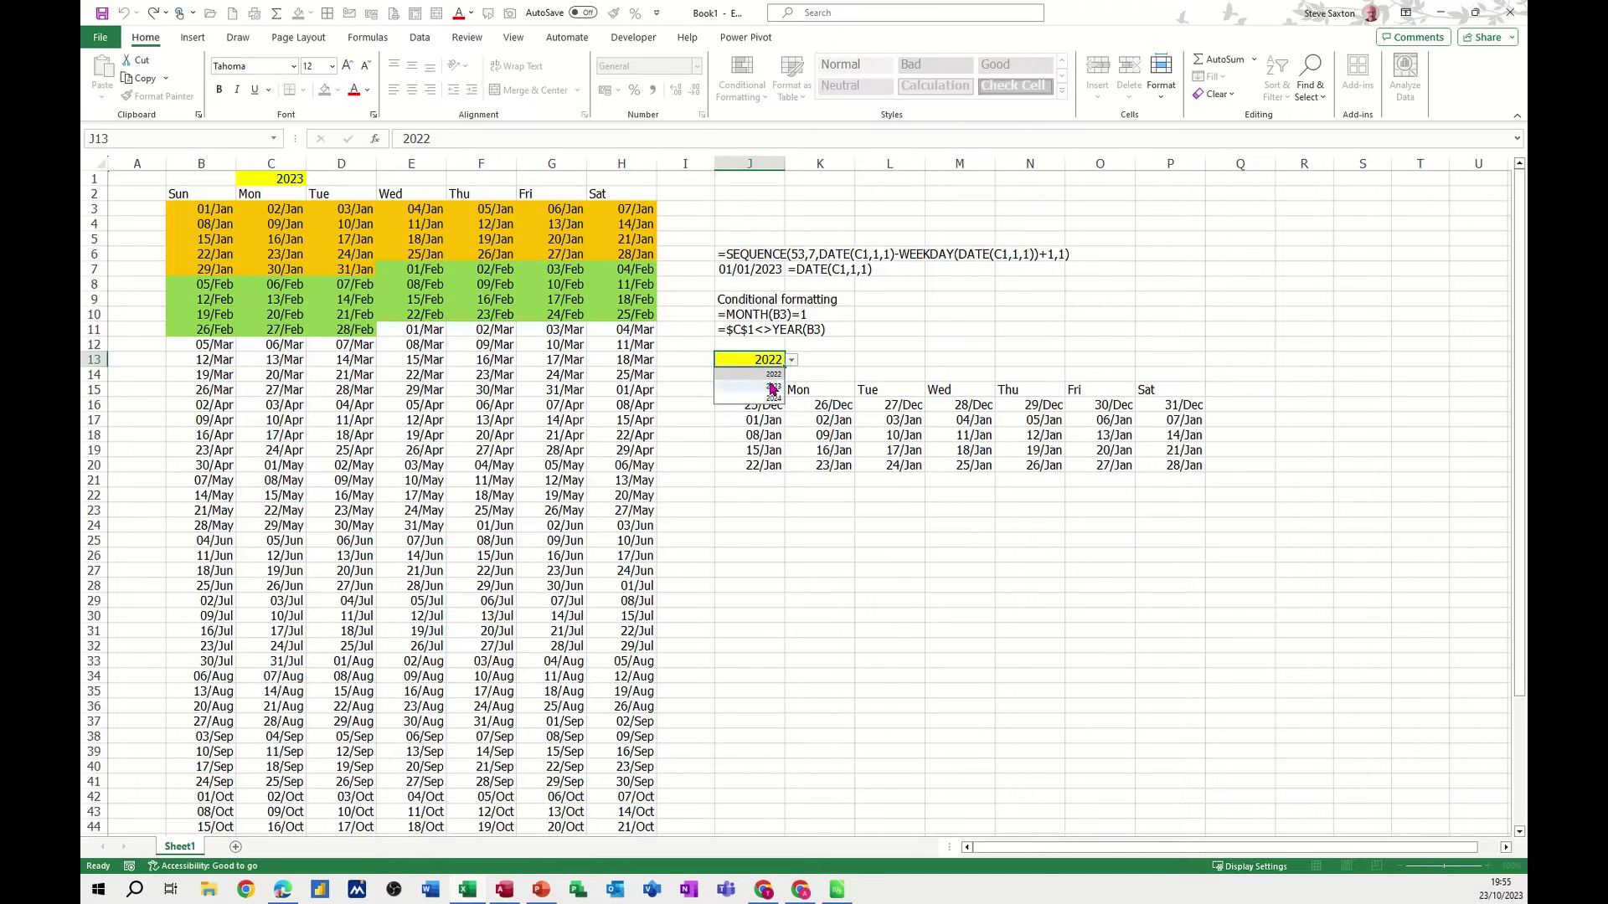
left_click(774, 387)
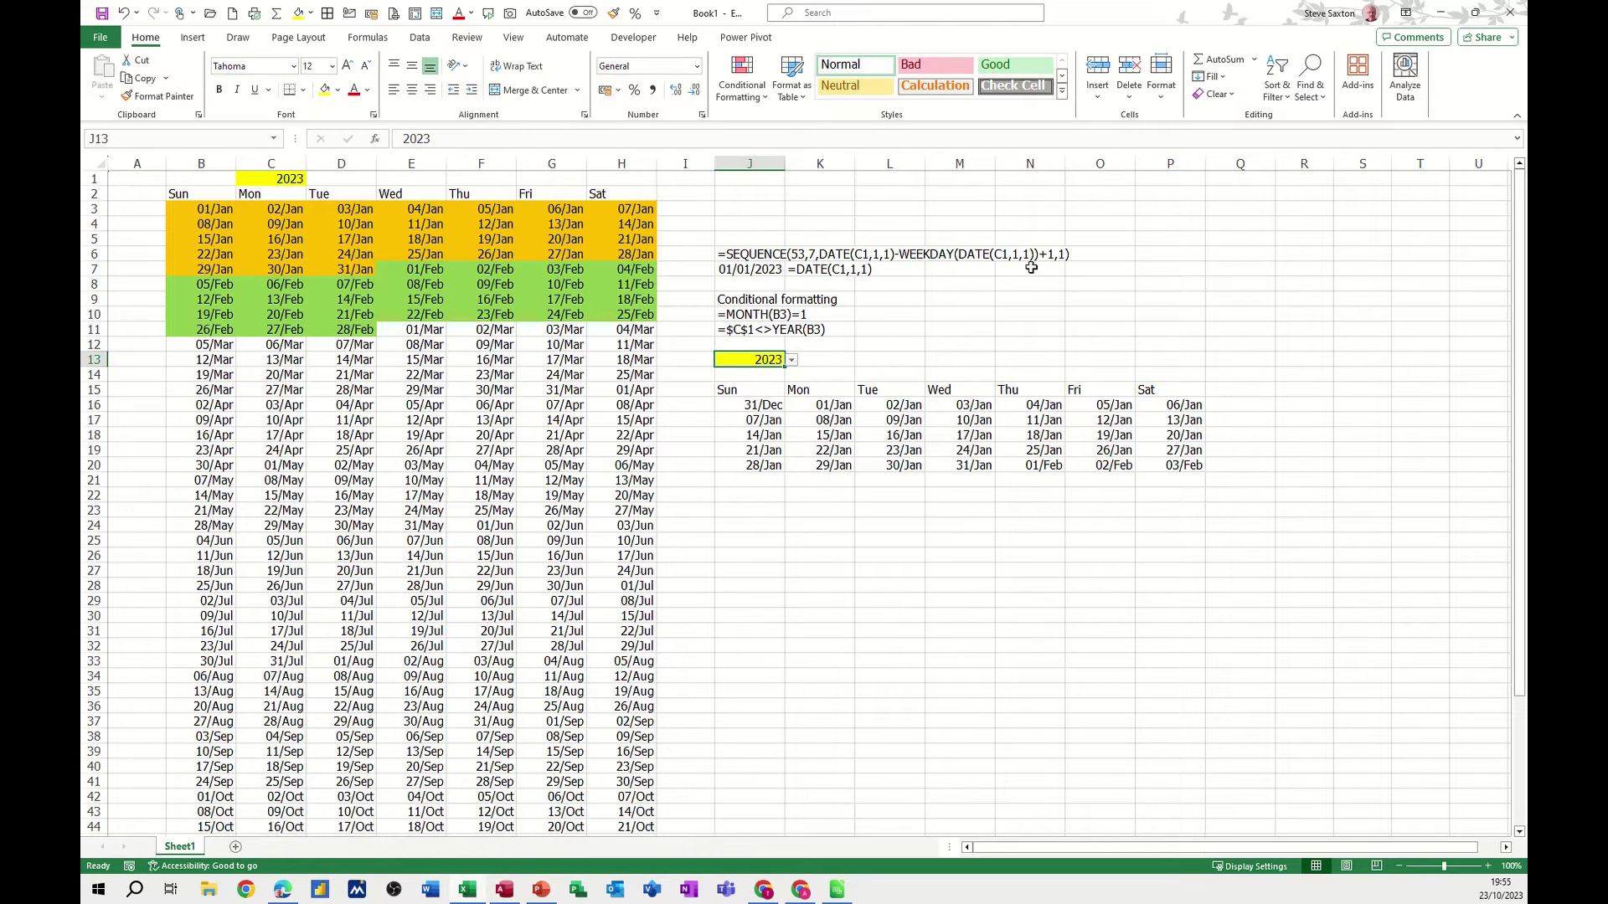
Add +1 to the start argument of the J16 formula, making it =SEQUENCE(5,7,DATE(J13,1,1)-WEEKDAY(DATE(J13,1,1))+1,1).
left_click(743, 404)
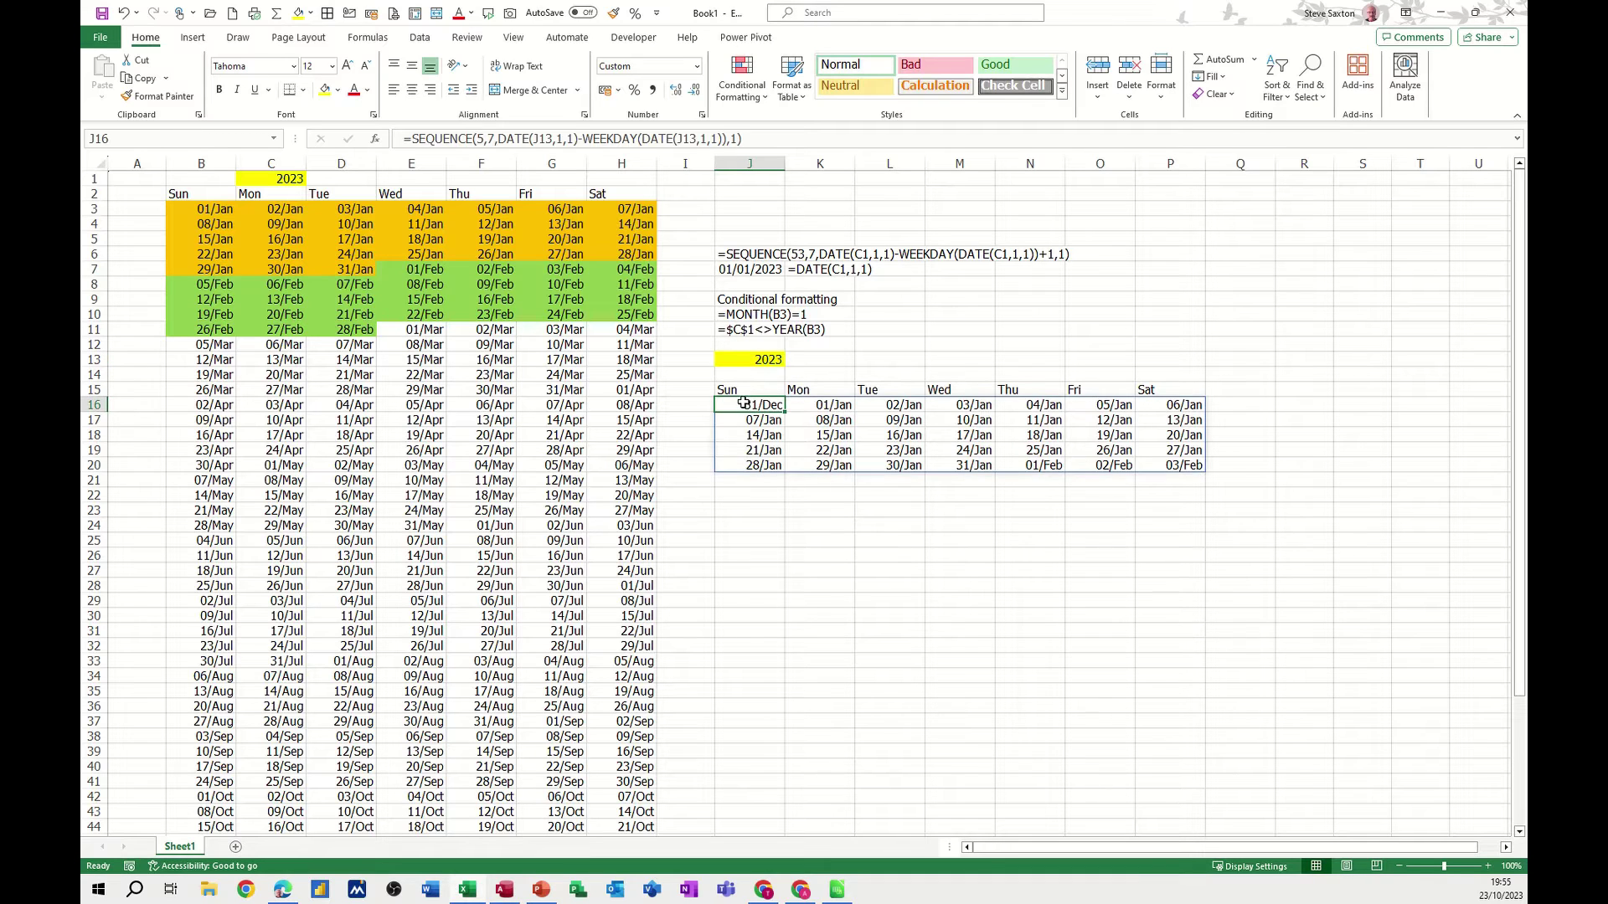
left_click(728, 140)
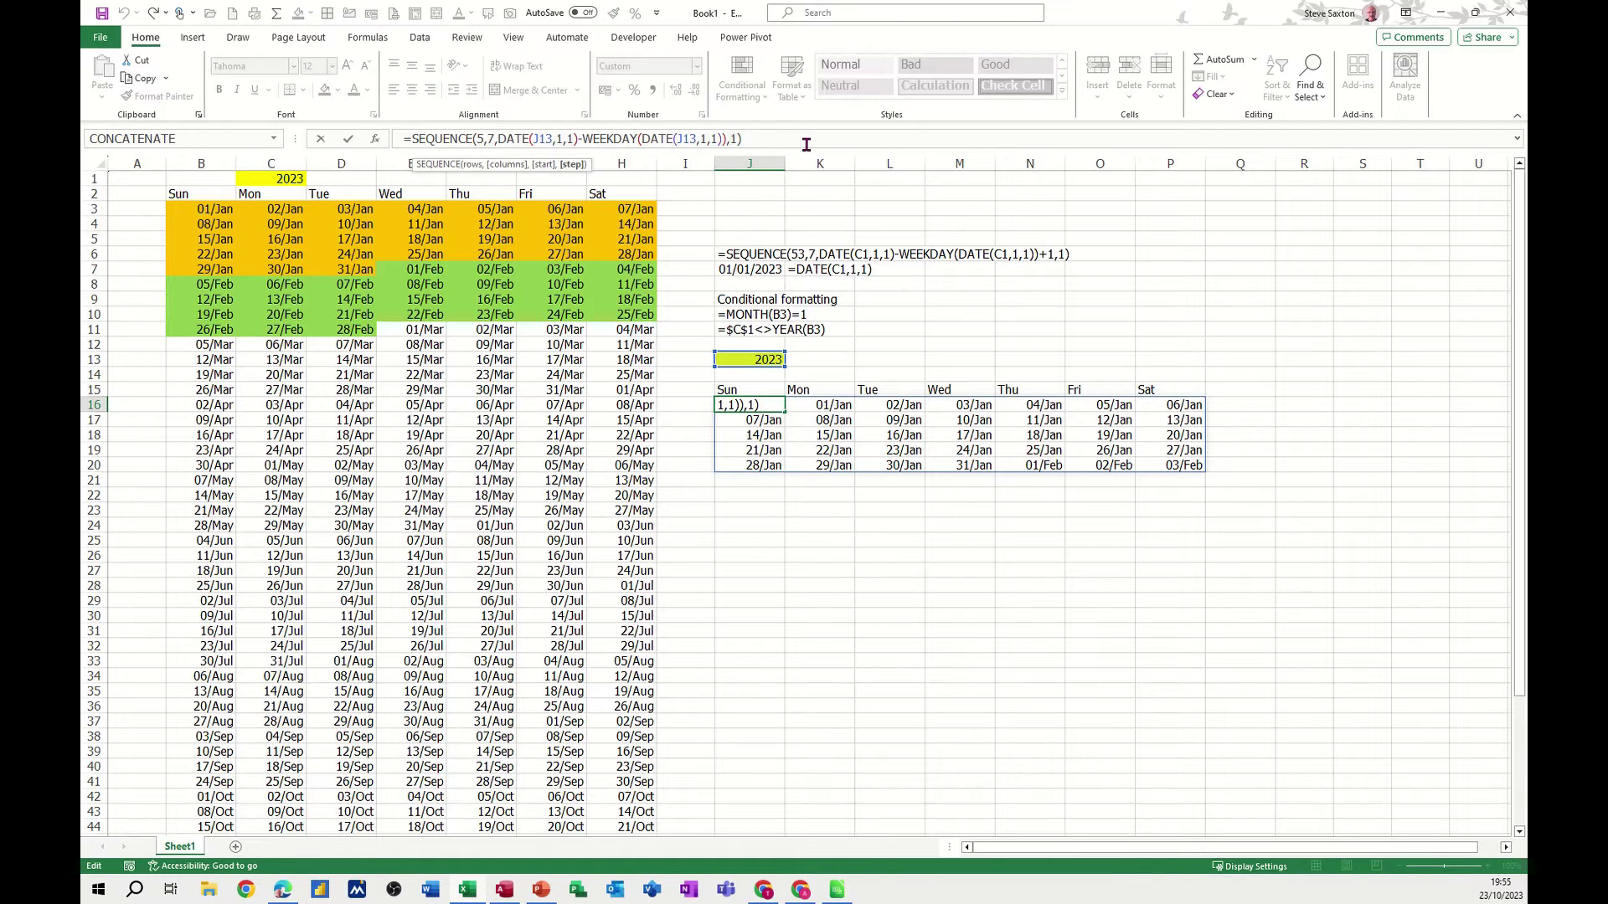
key("Left")
type("+1")
left_click(348, 139)
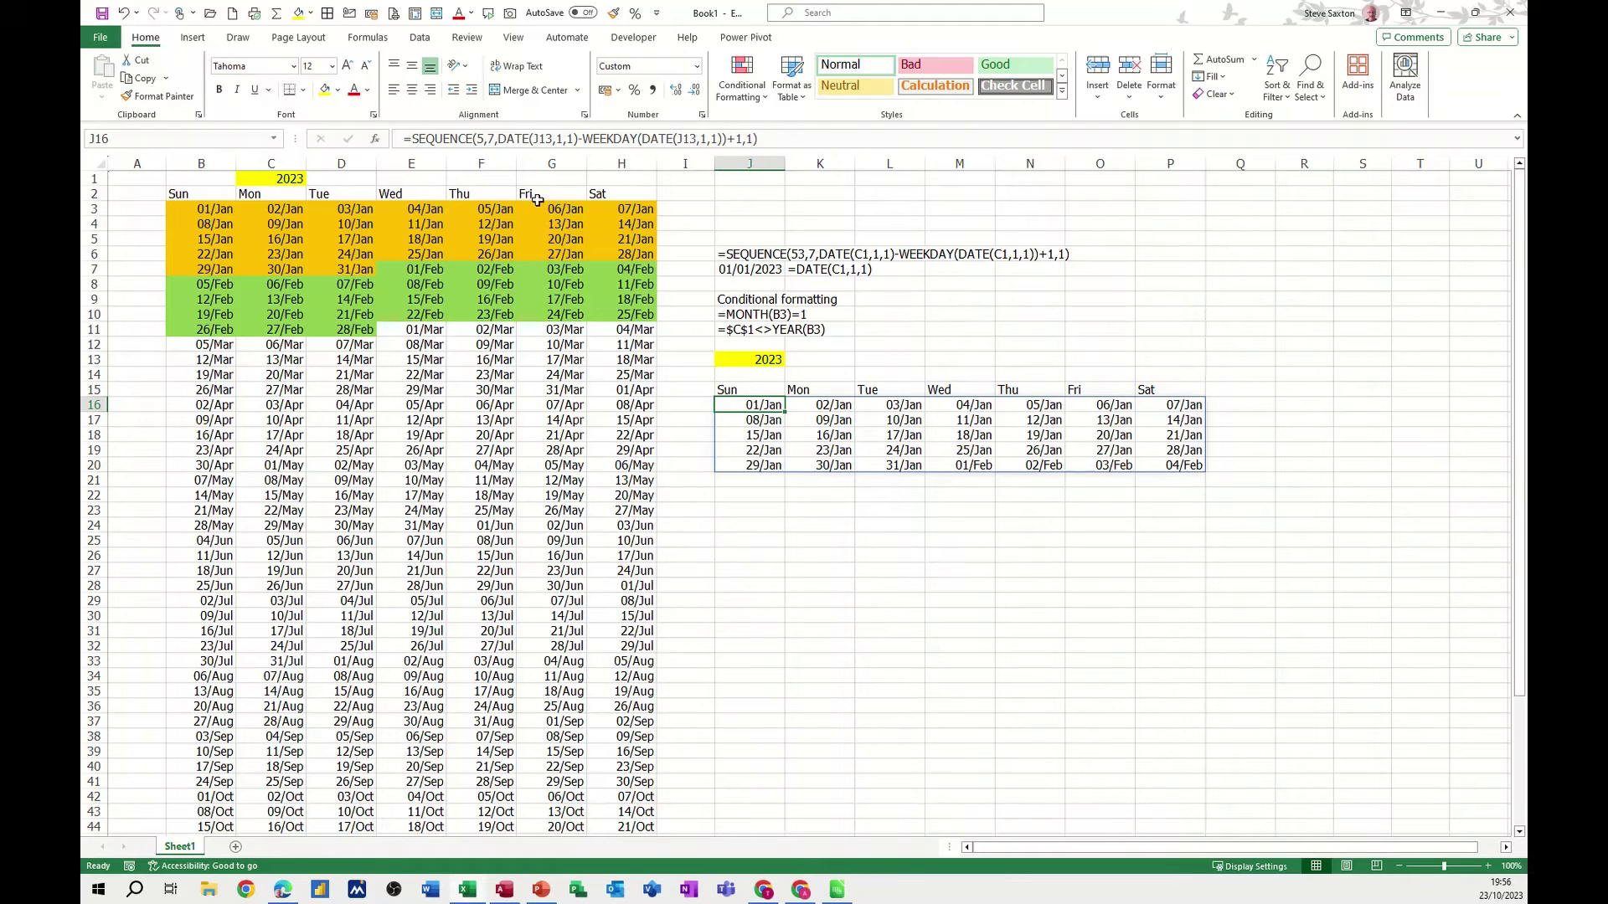
Set the number of rows in the J16 SEQUENCE formula to 15.
left_click(481, 138)
key("BackSpace")
type("15,")
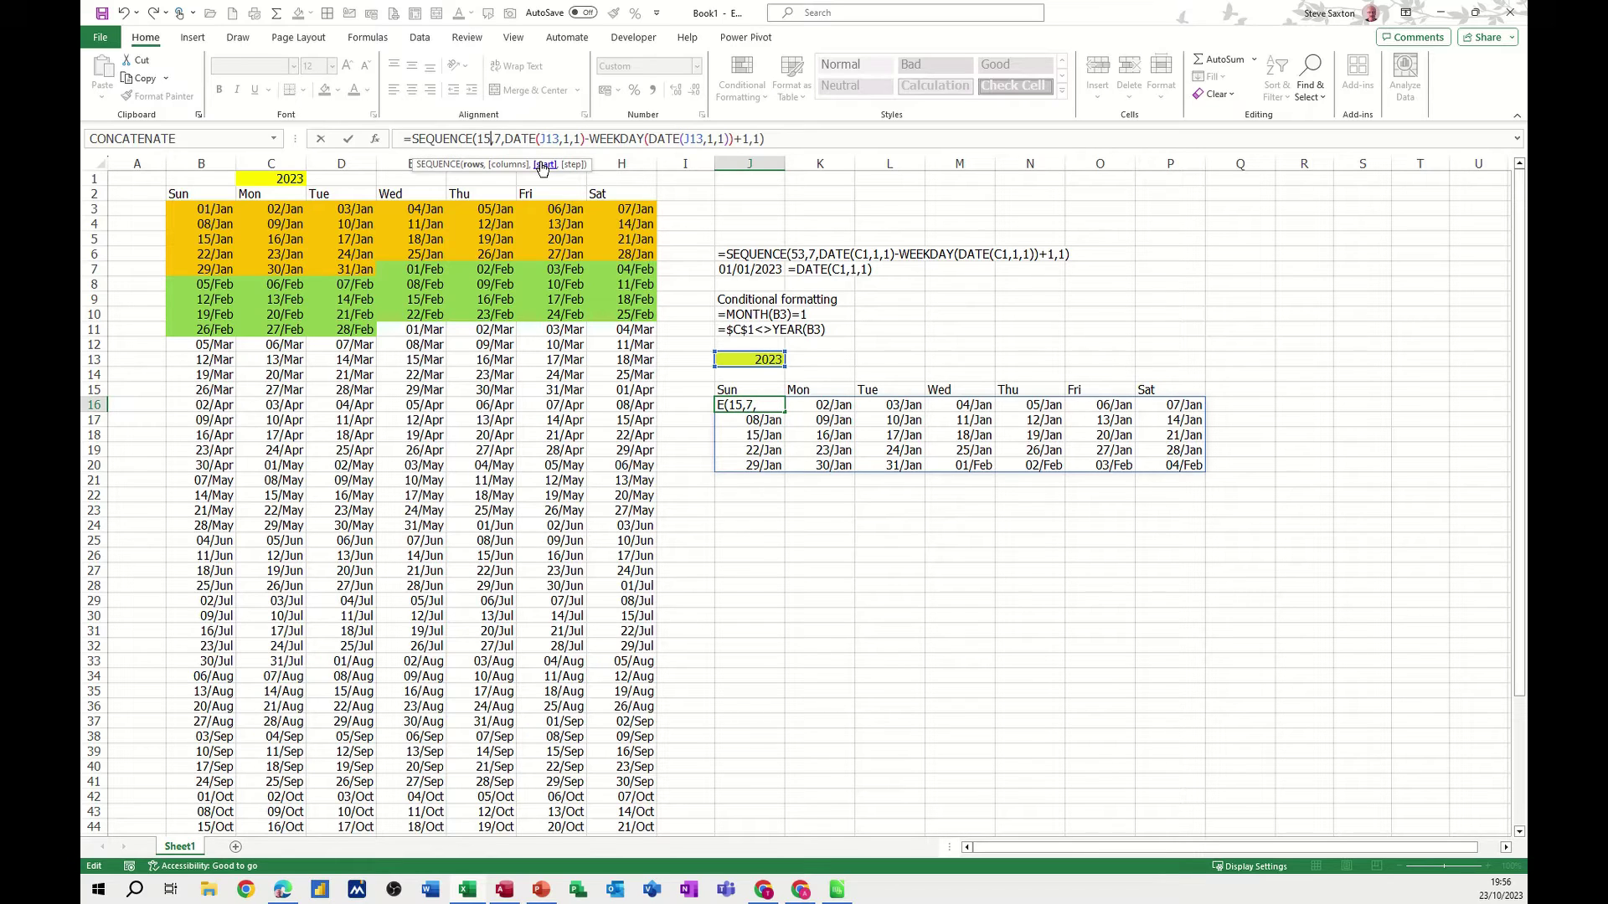
left_click(349, 139)
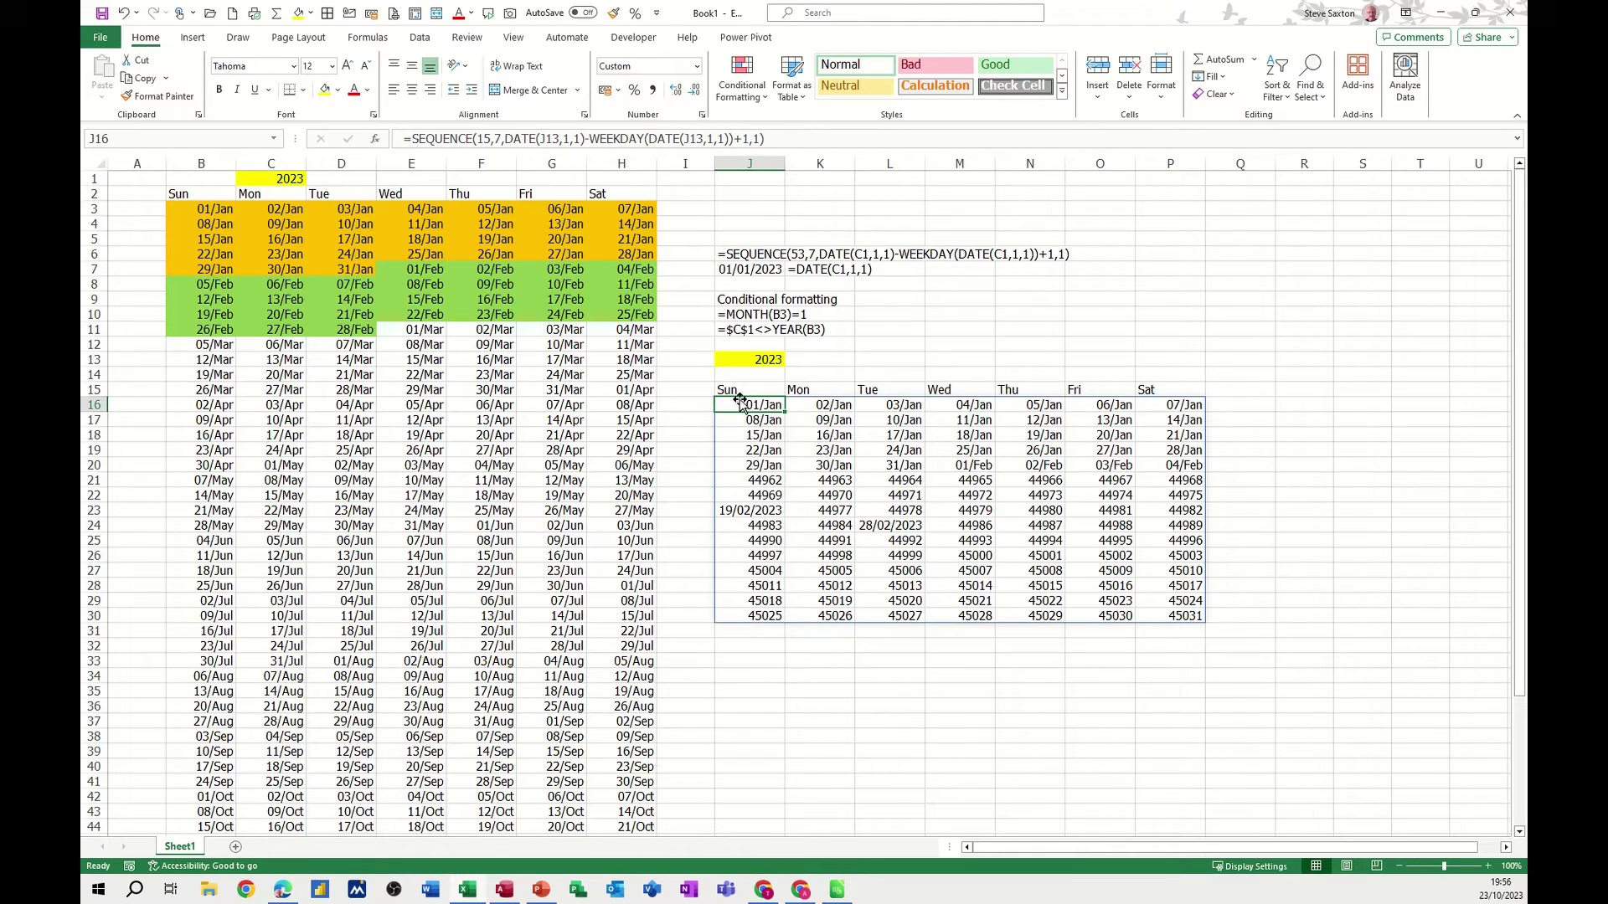
Copy the day/month date format of J16 to the whole spilled range J16:P30.
left_click_drag(739, 404, 1165, 617)
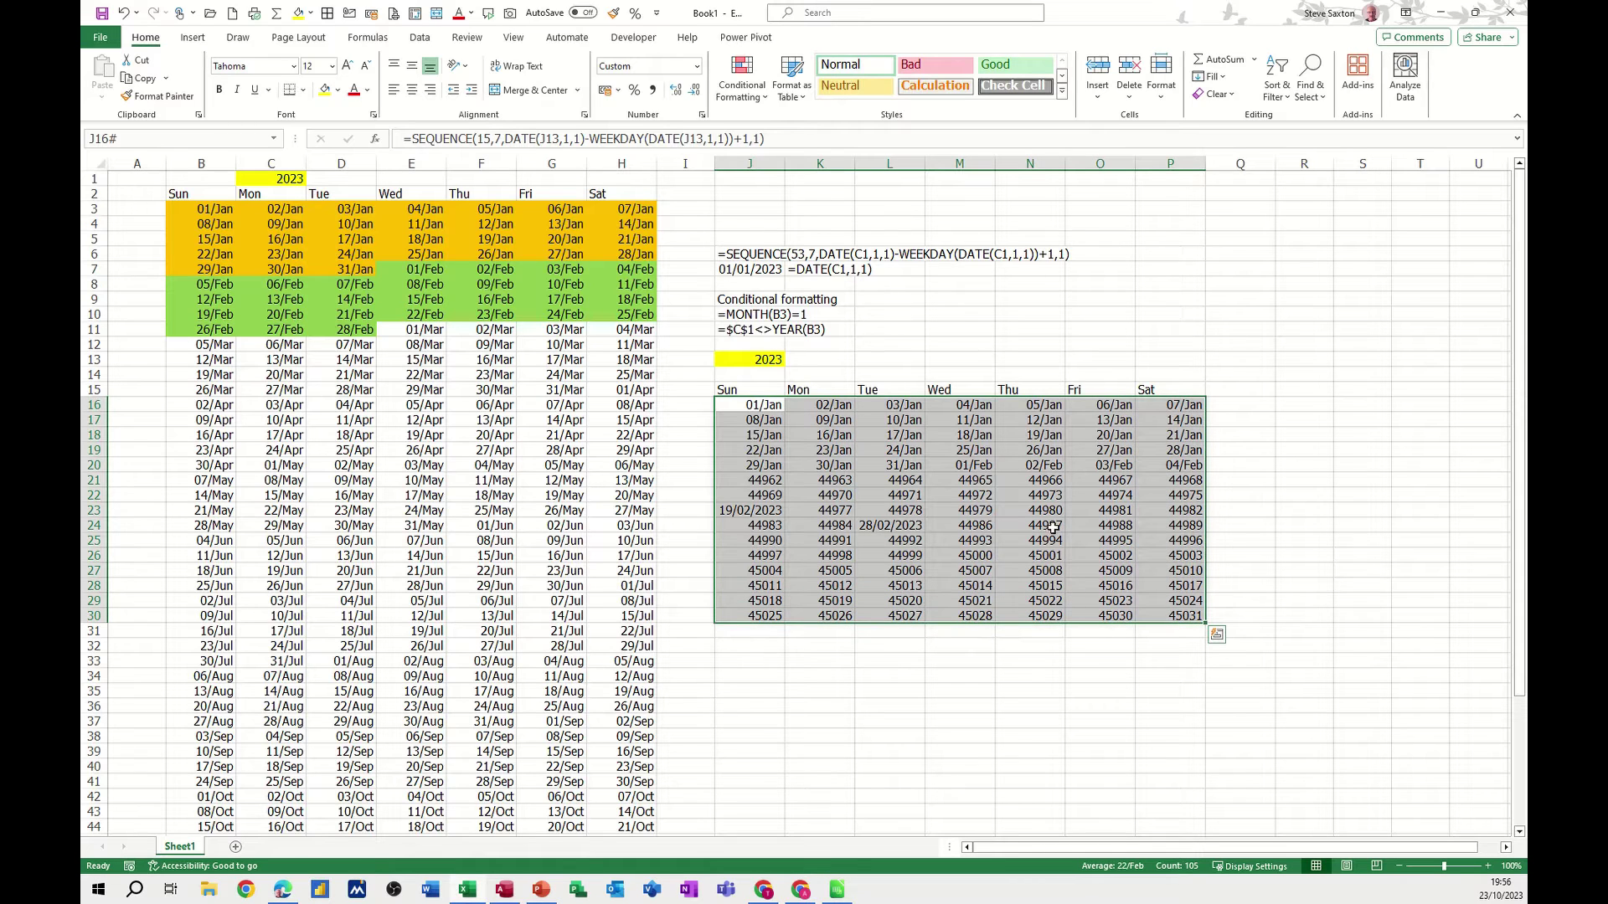
left_click(758, 408)
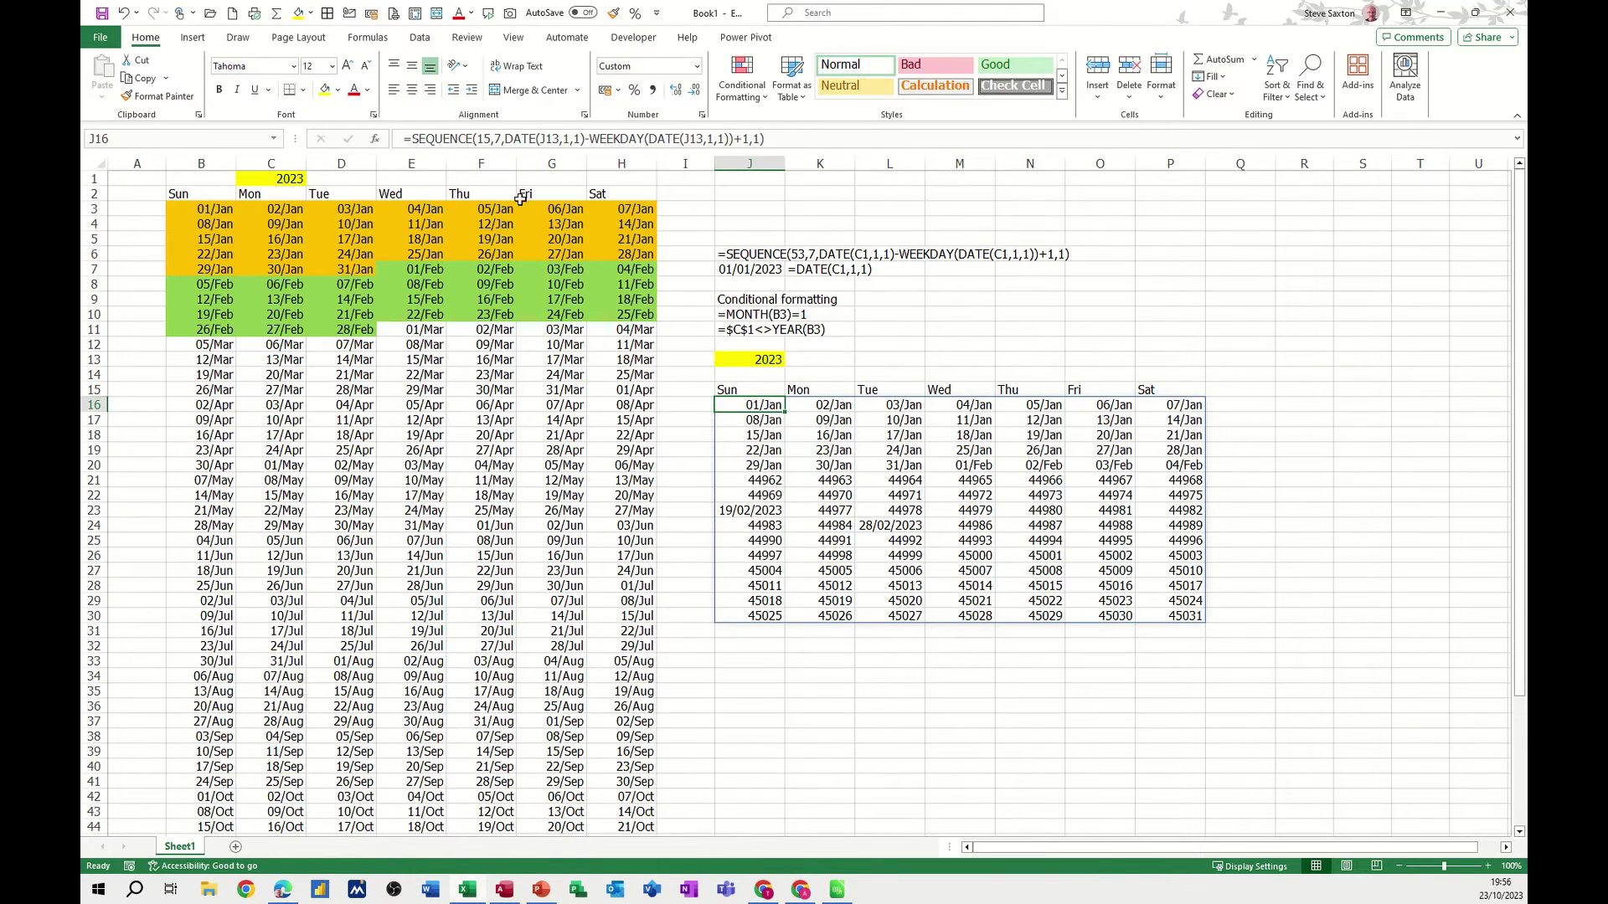
left_click(140, 96)
left_click(889, 556)
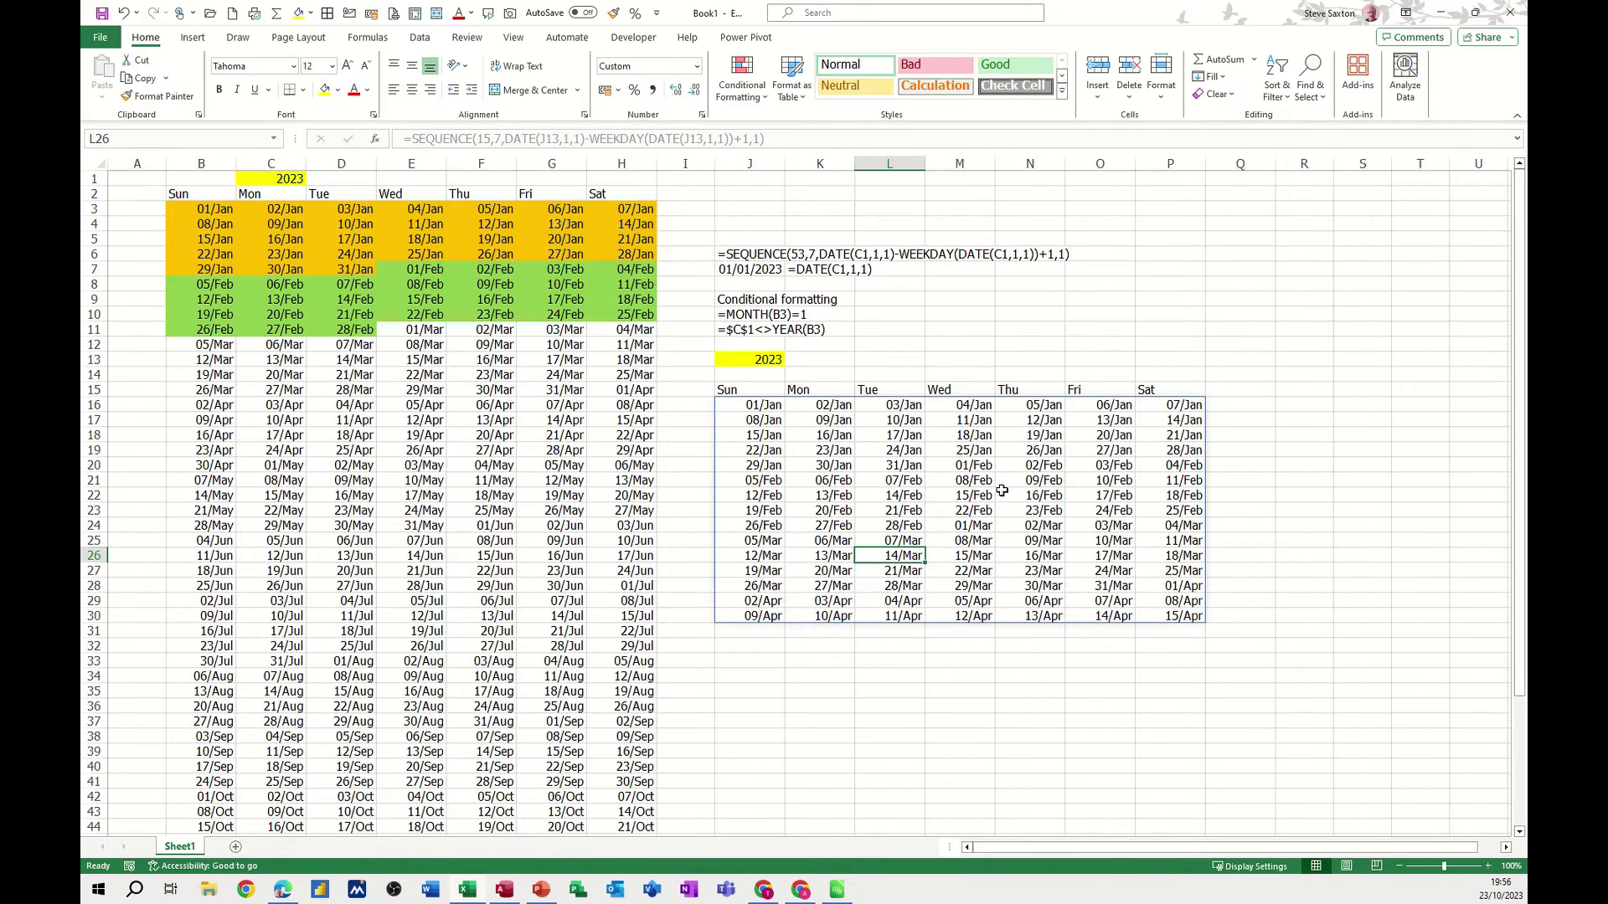
left_click(792, 446)
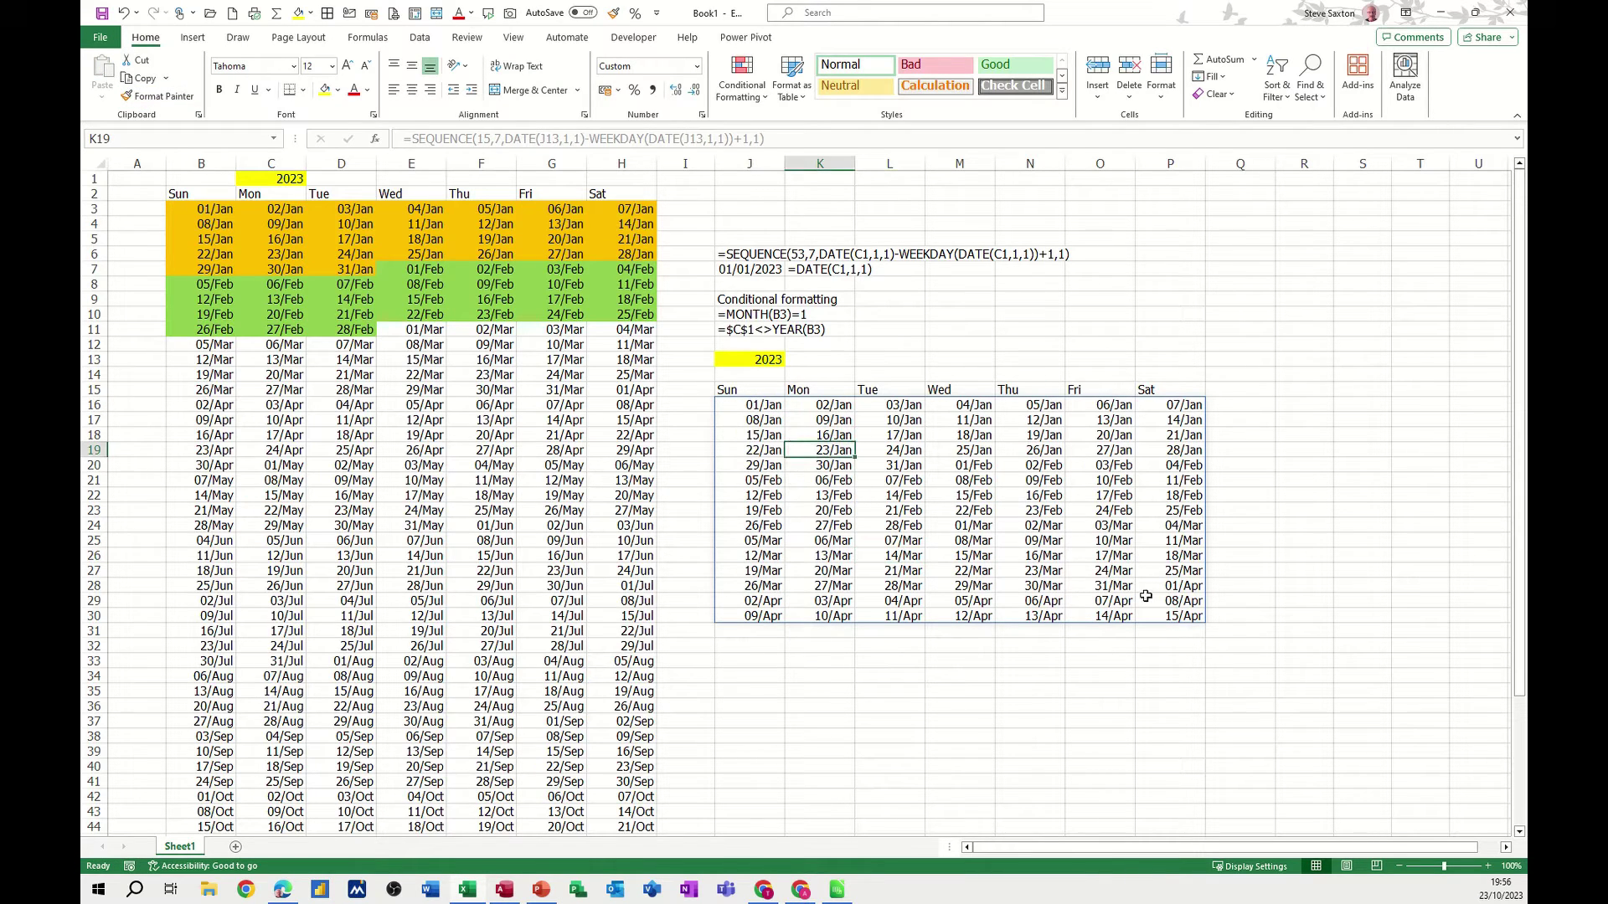
Set the year in J13 to 2022 and examine the previous-year dates in J16:O16.
left_click(771, 360)
left_click(792, 360)
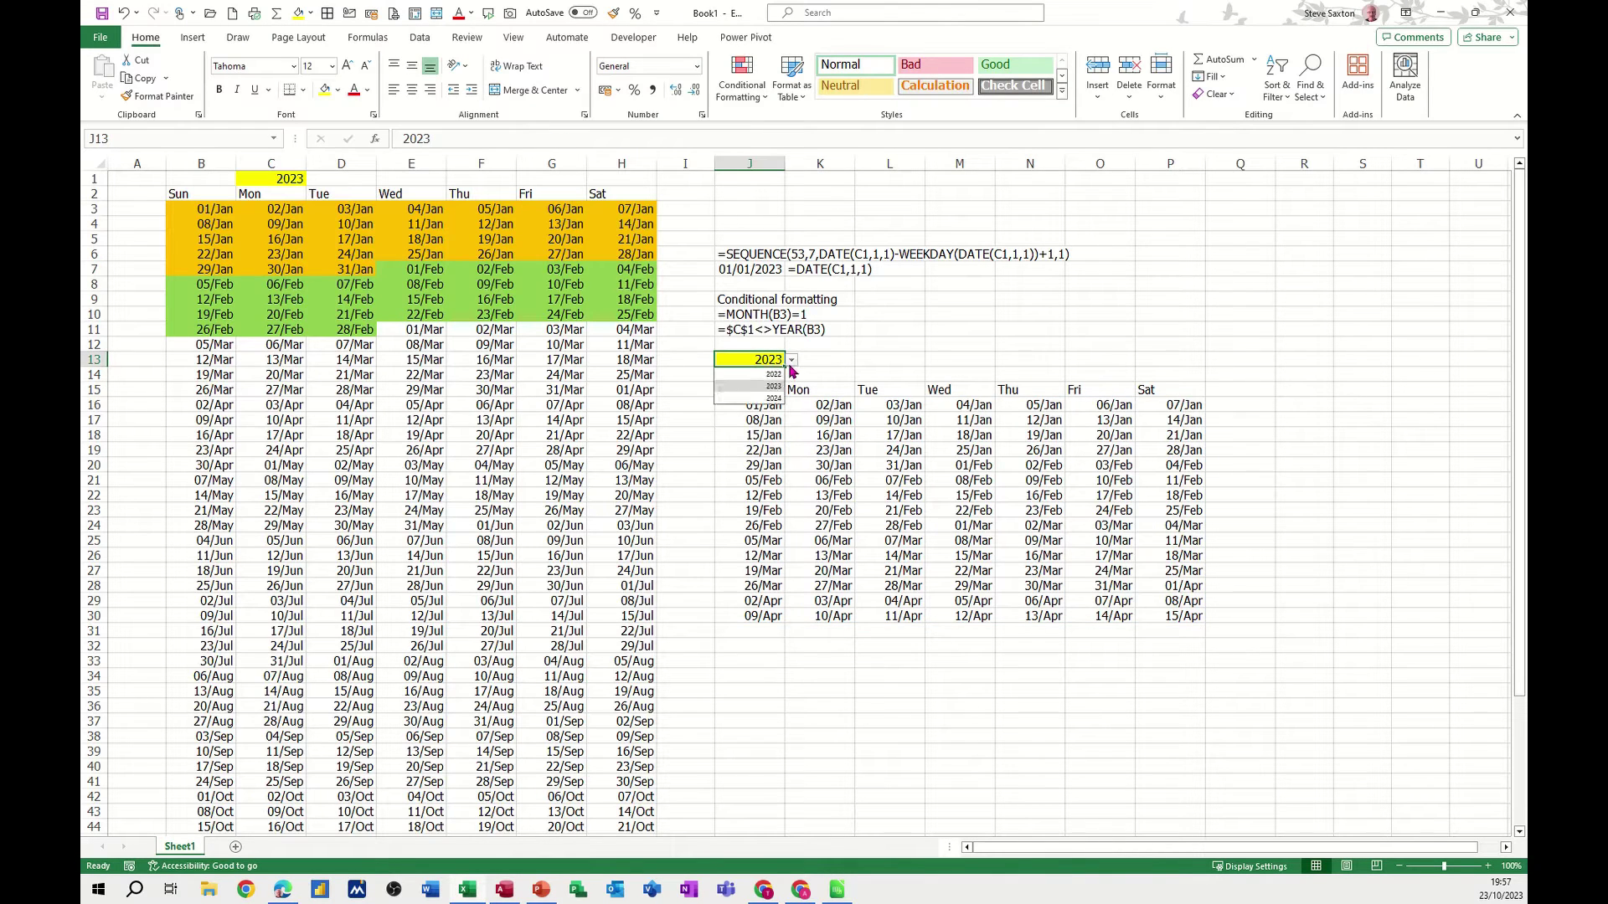
left_click(786, 376)
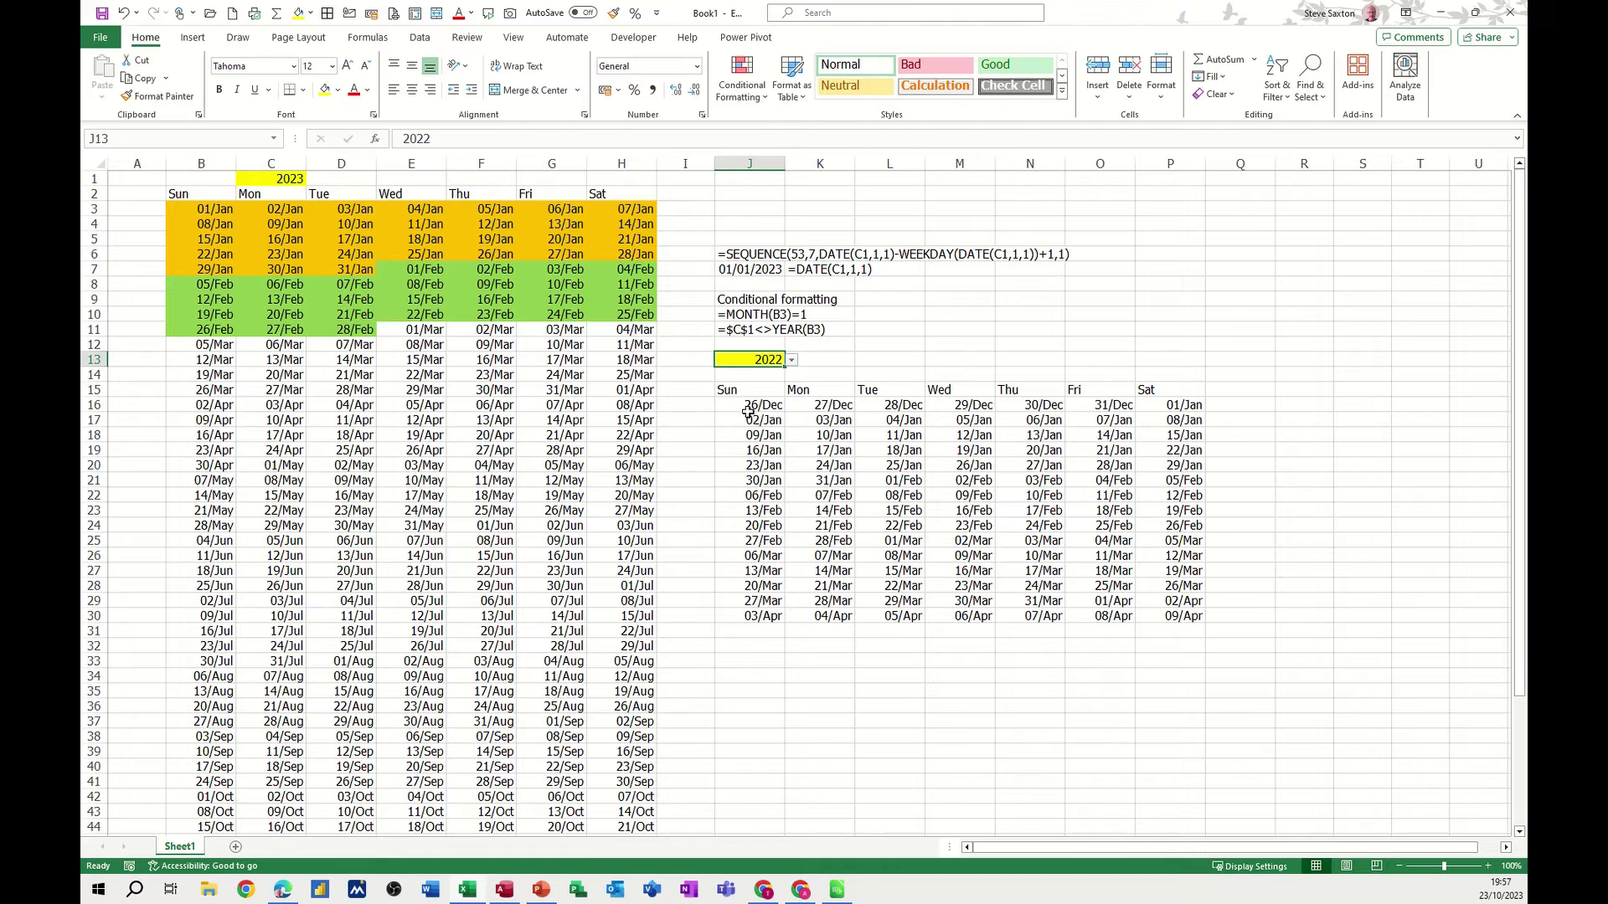
left_click_drag(748, 408, 1023, 411)
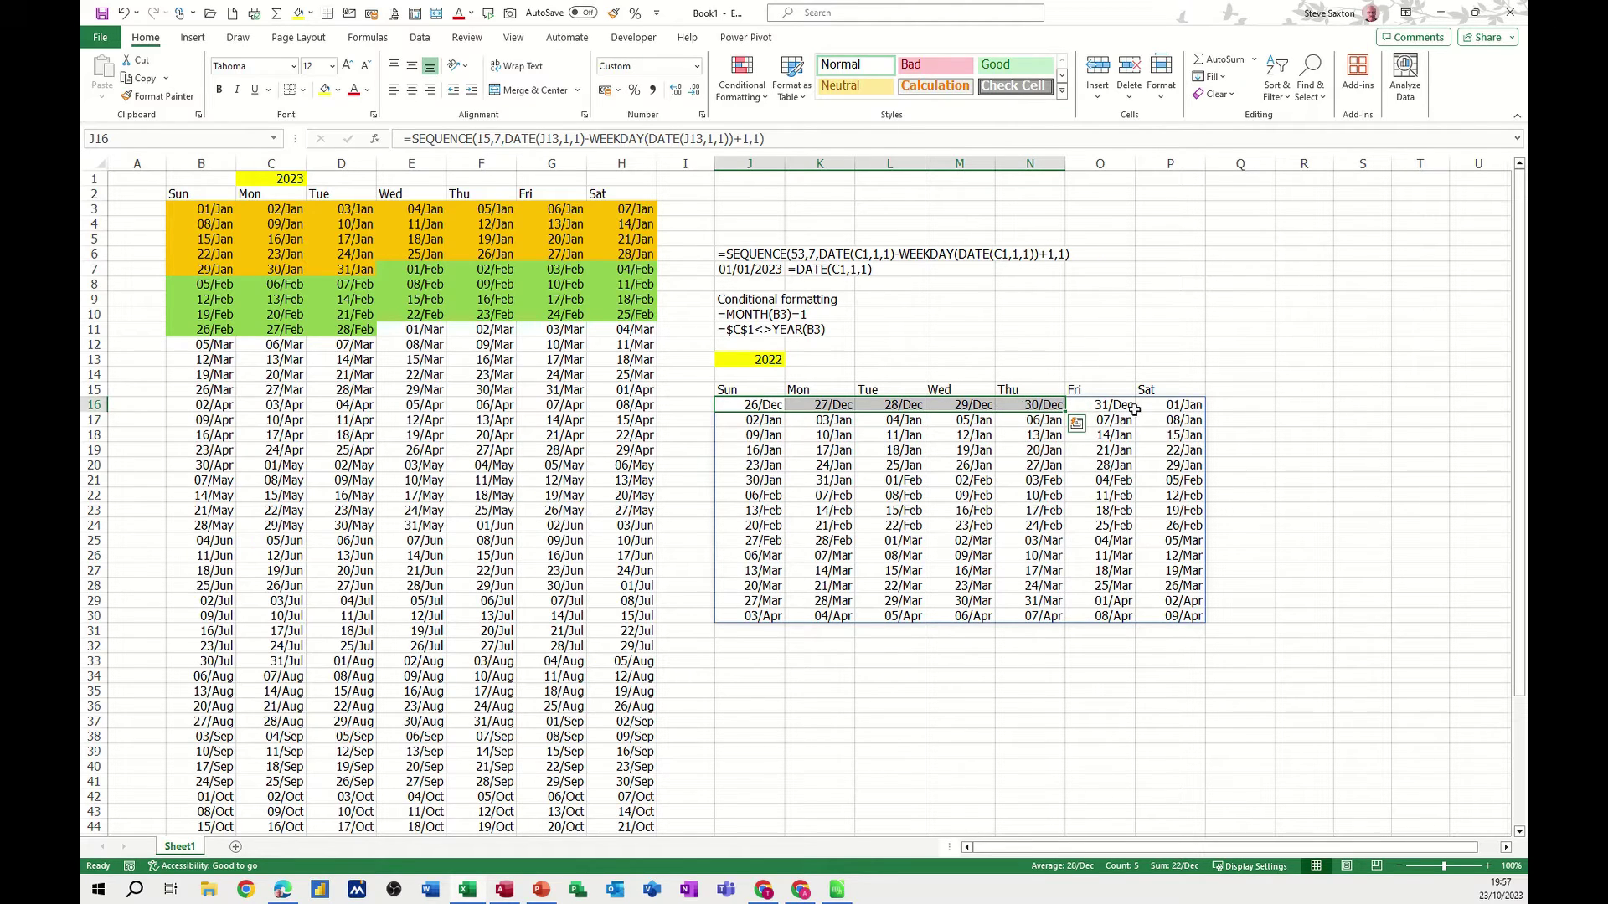
left_click_drag(1104, 403, 766, 407)
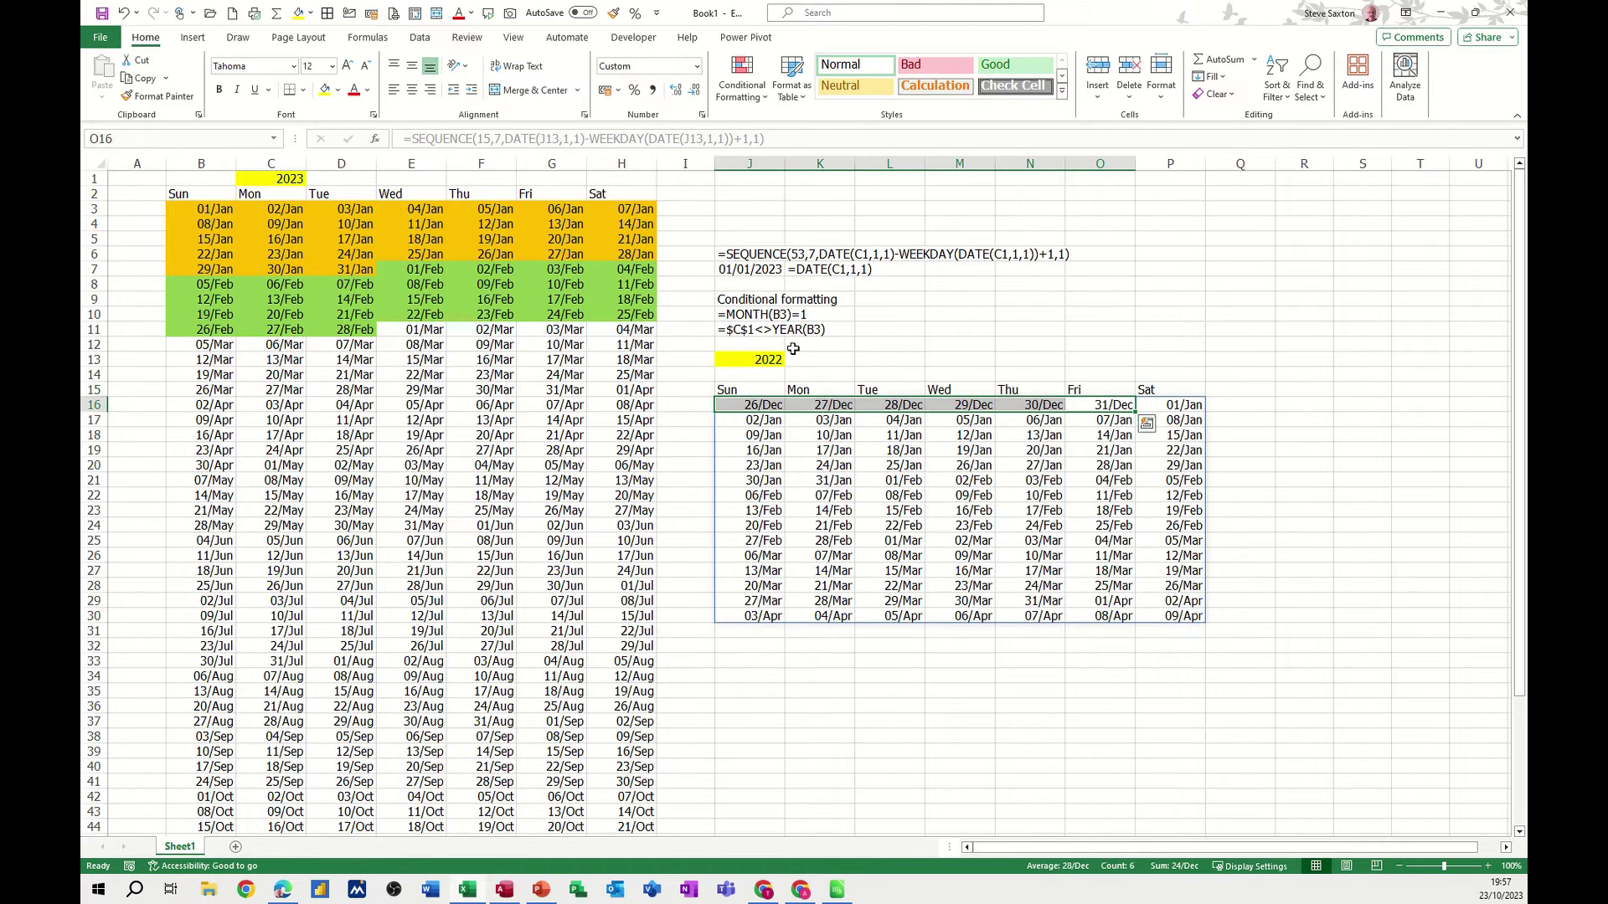
left_click(881, 498)
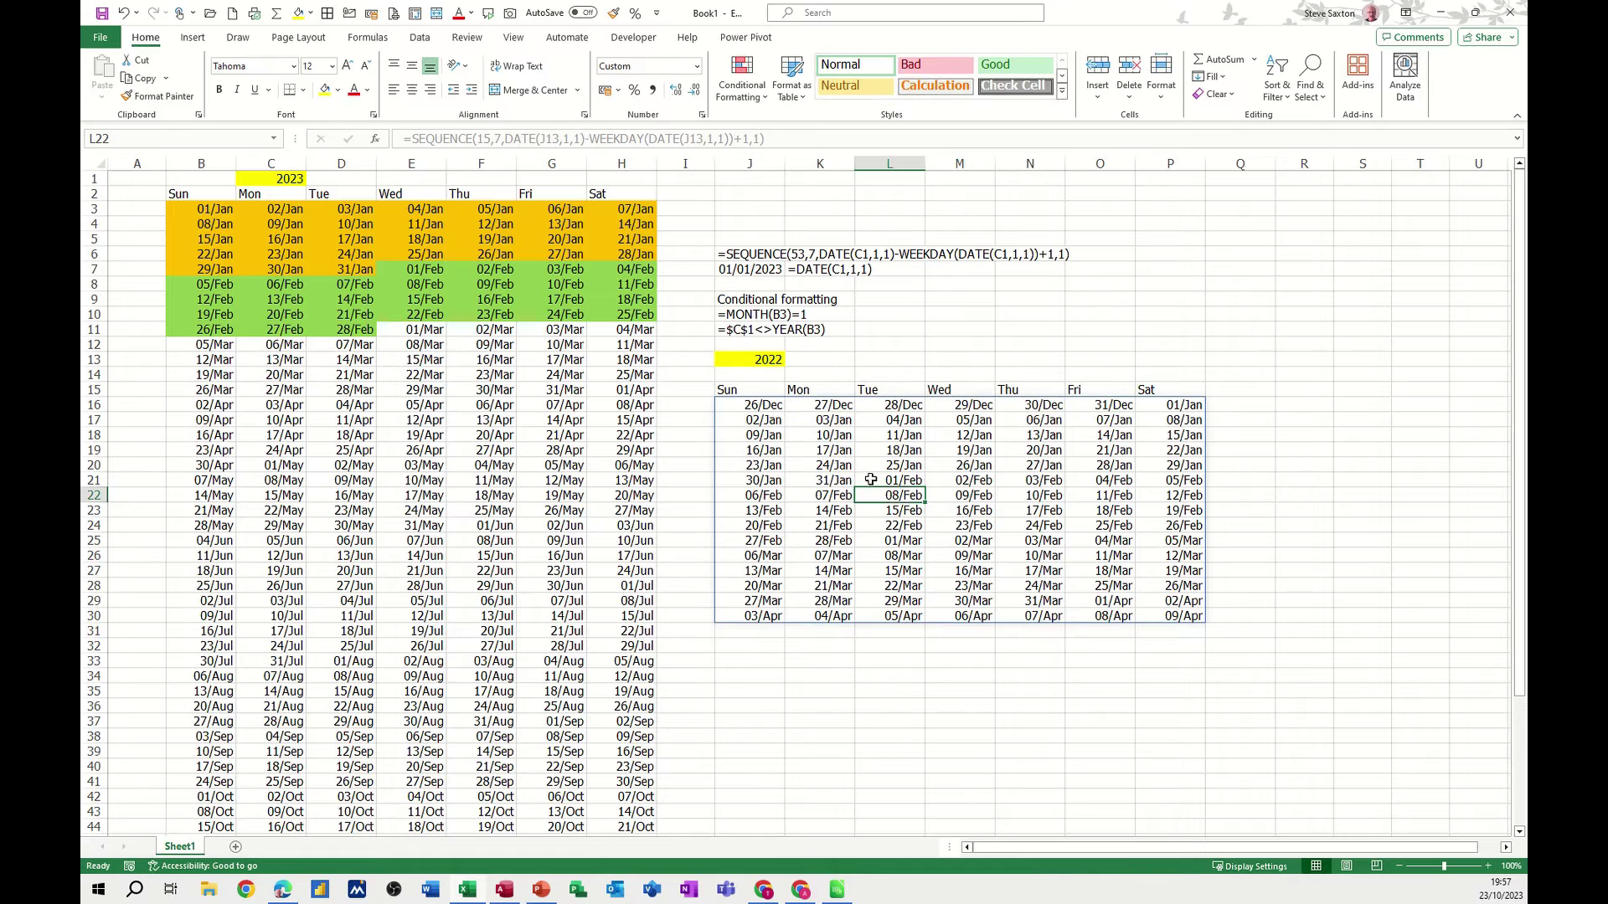
Start a new conditional formatting rule for J16:P30 that uses a formula to determine which cells to format.
left_click_drag(751, 407, 1159, 618)
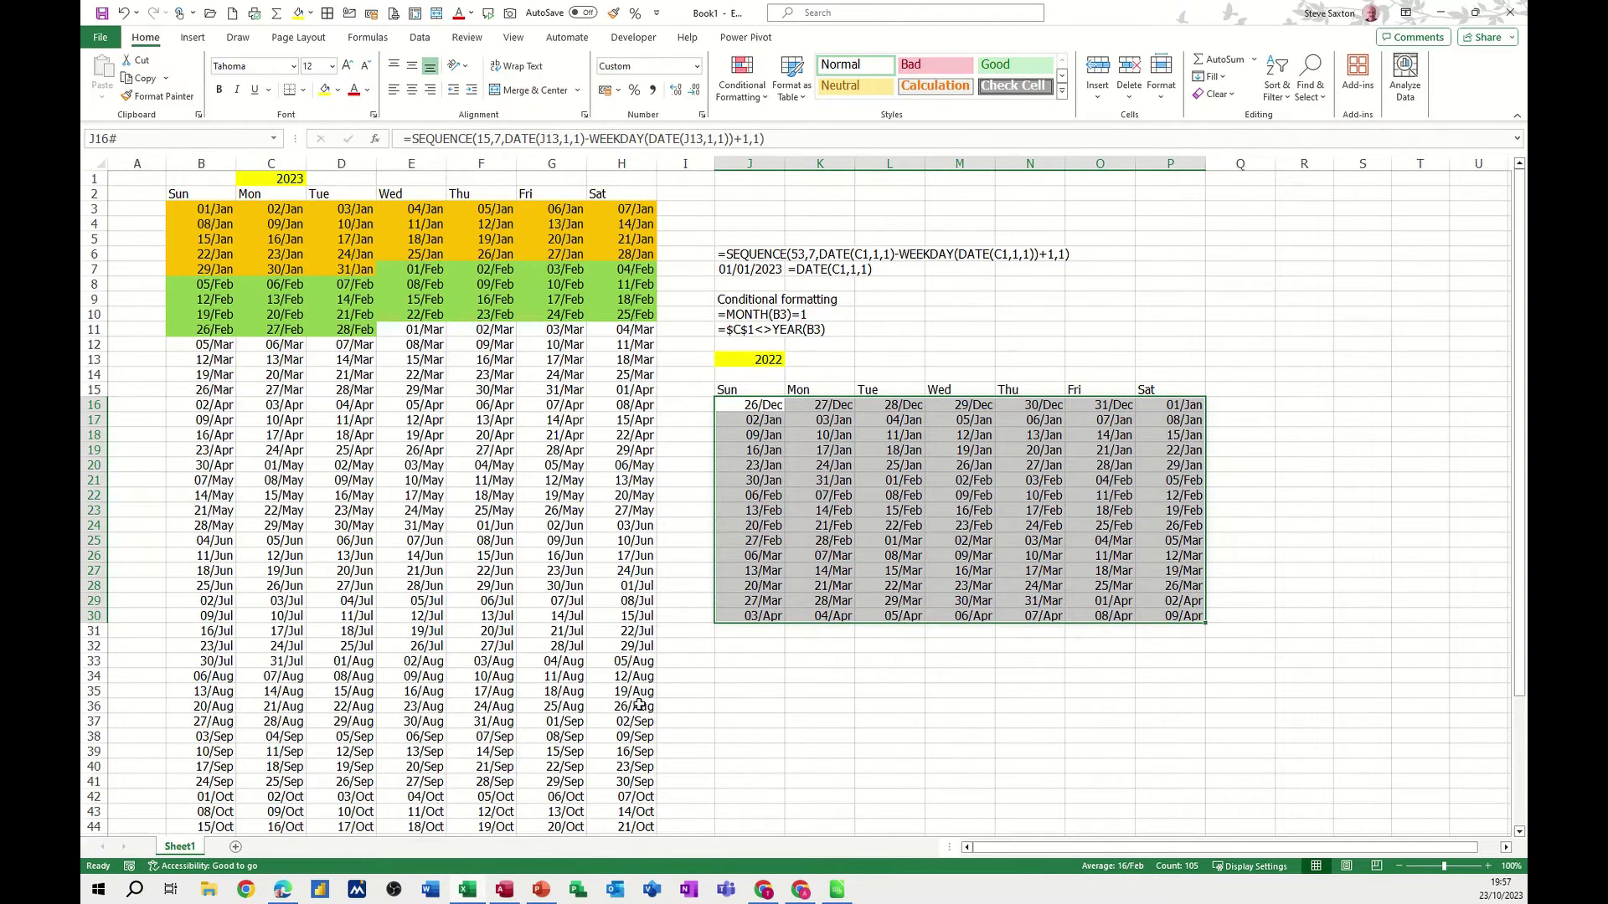
scroll(552, 747, "down", 7)
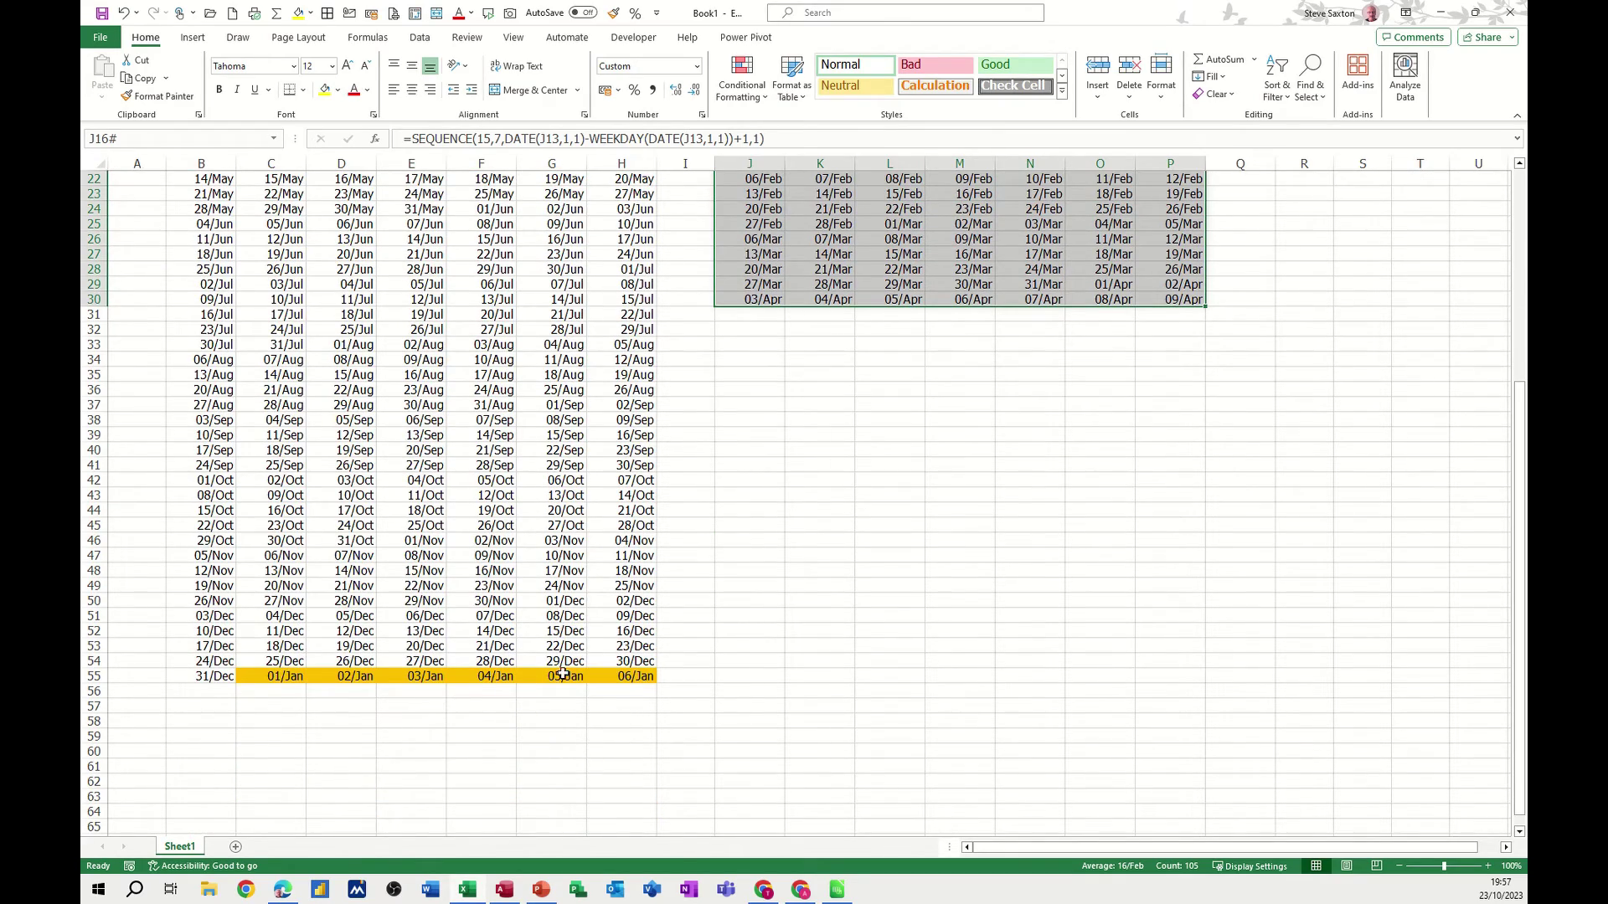
scroll(563, 675, "up", 7)
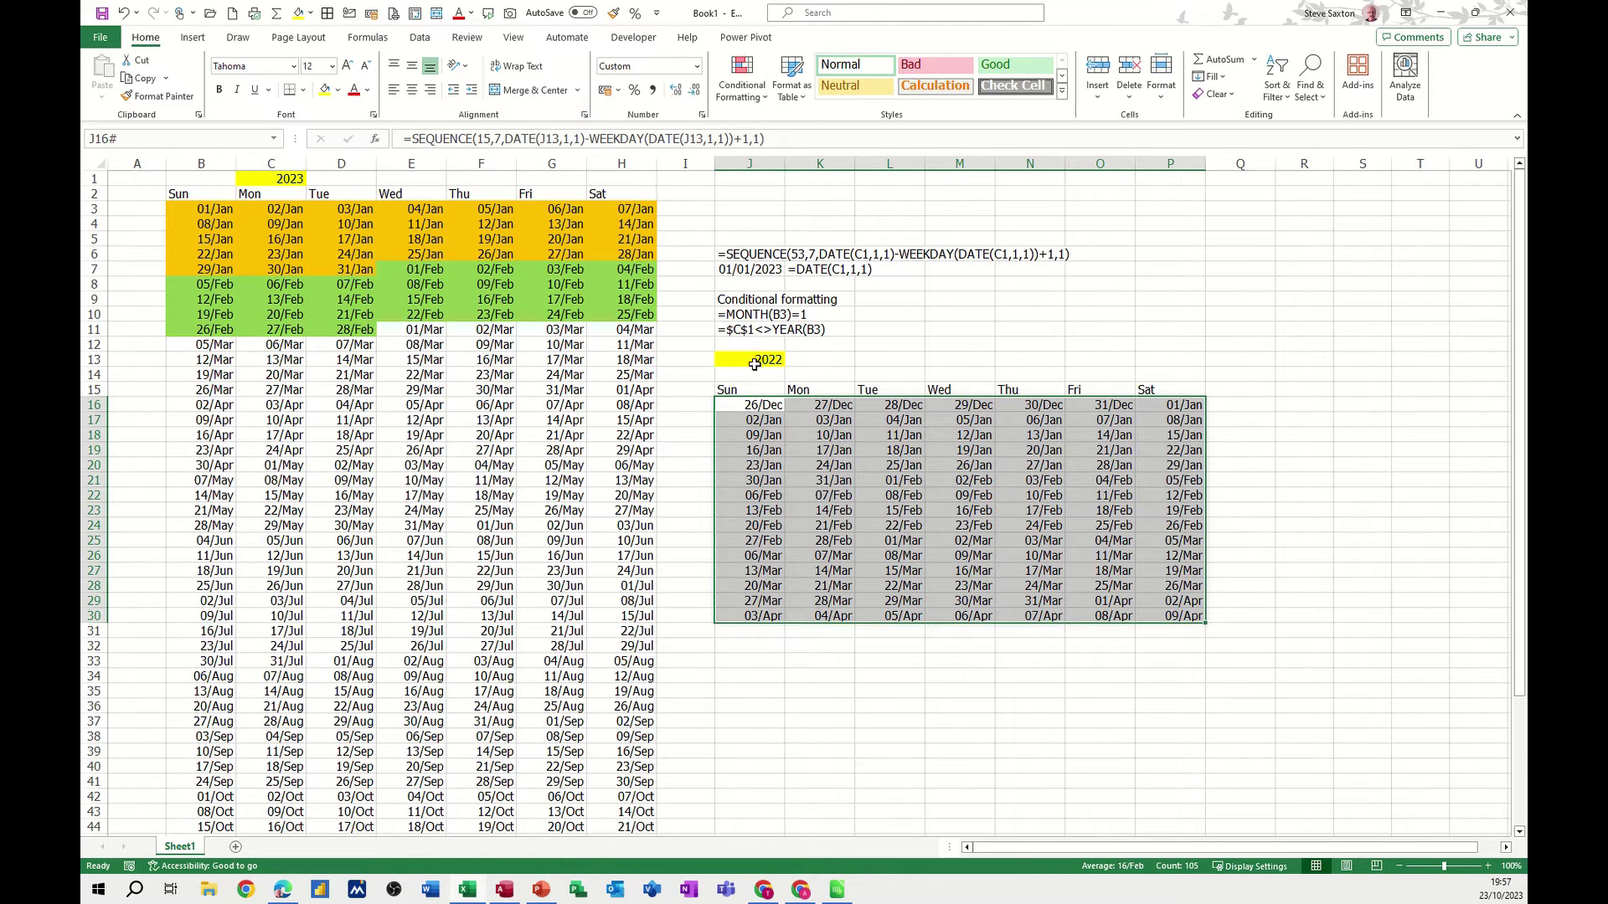
left_click(750, 99)
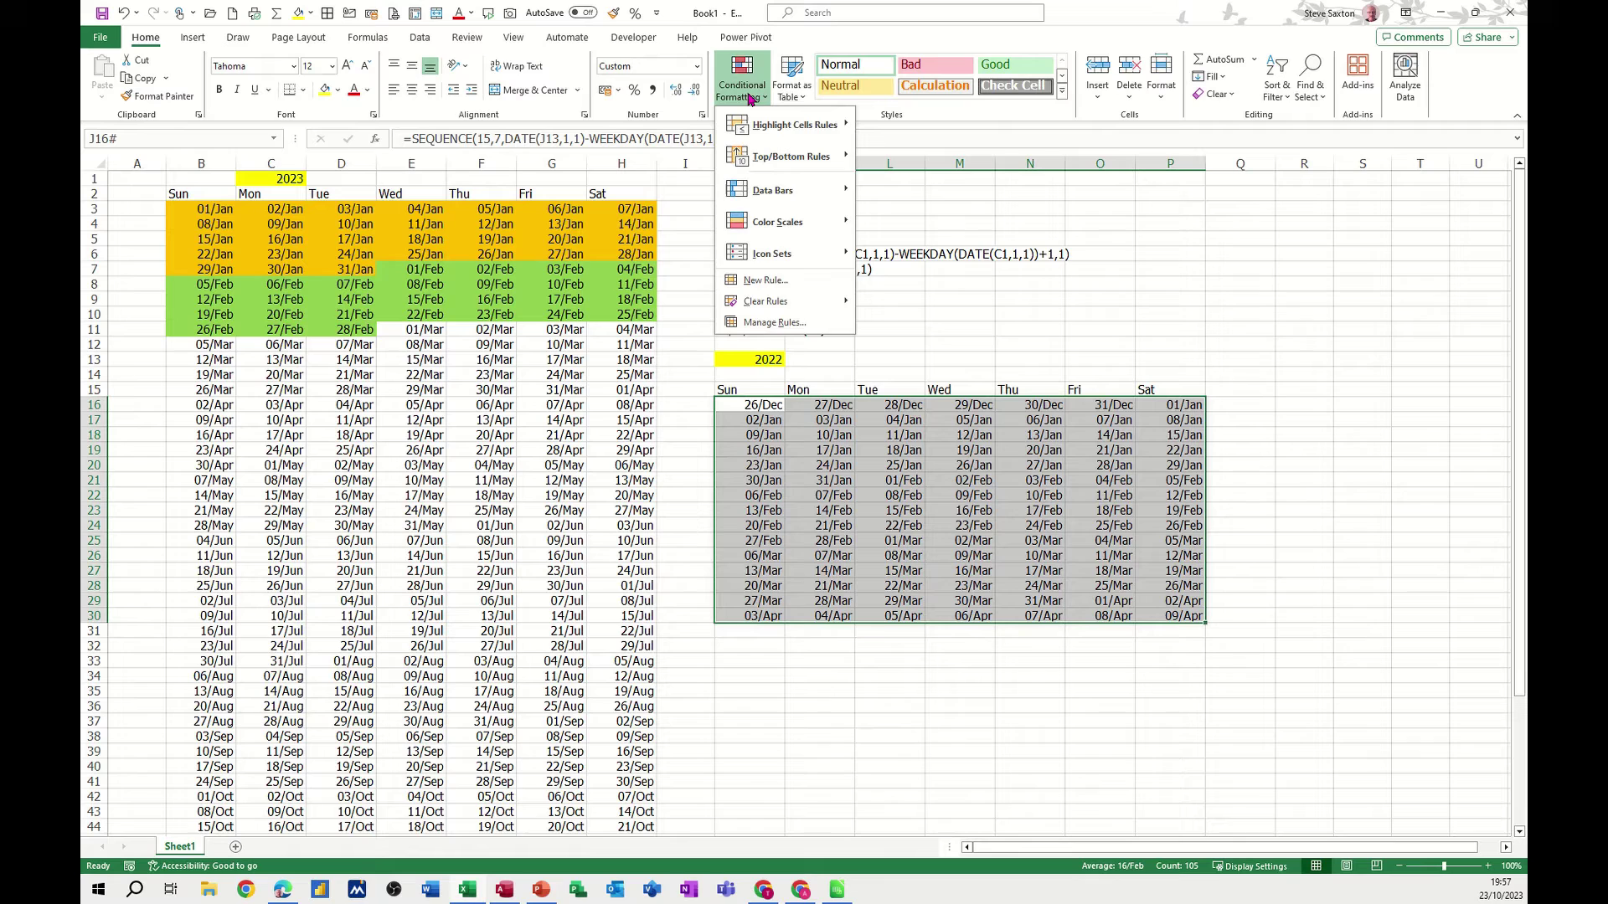
left_click(769, 323)
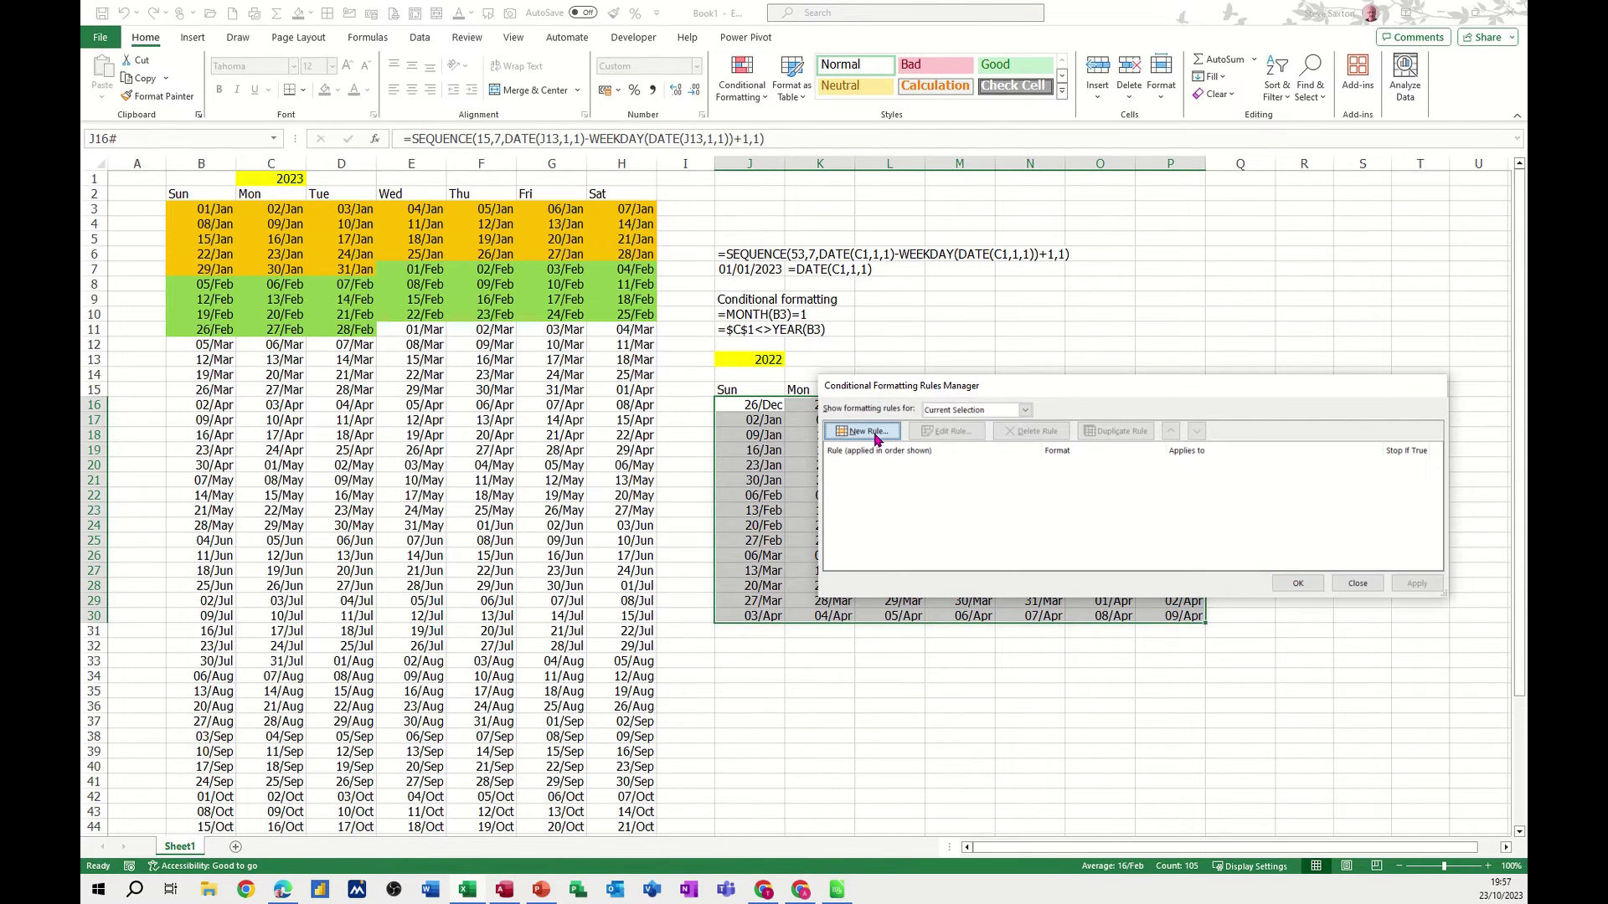
left_click(877, 432)
left_click(994, 456)
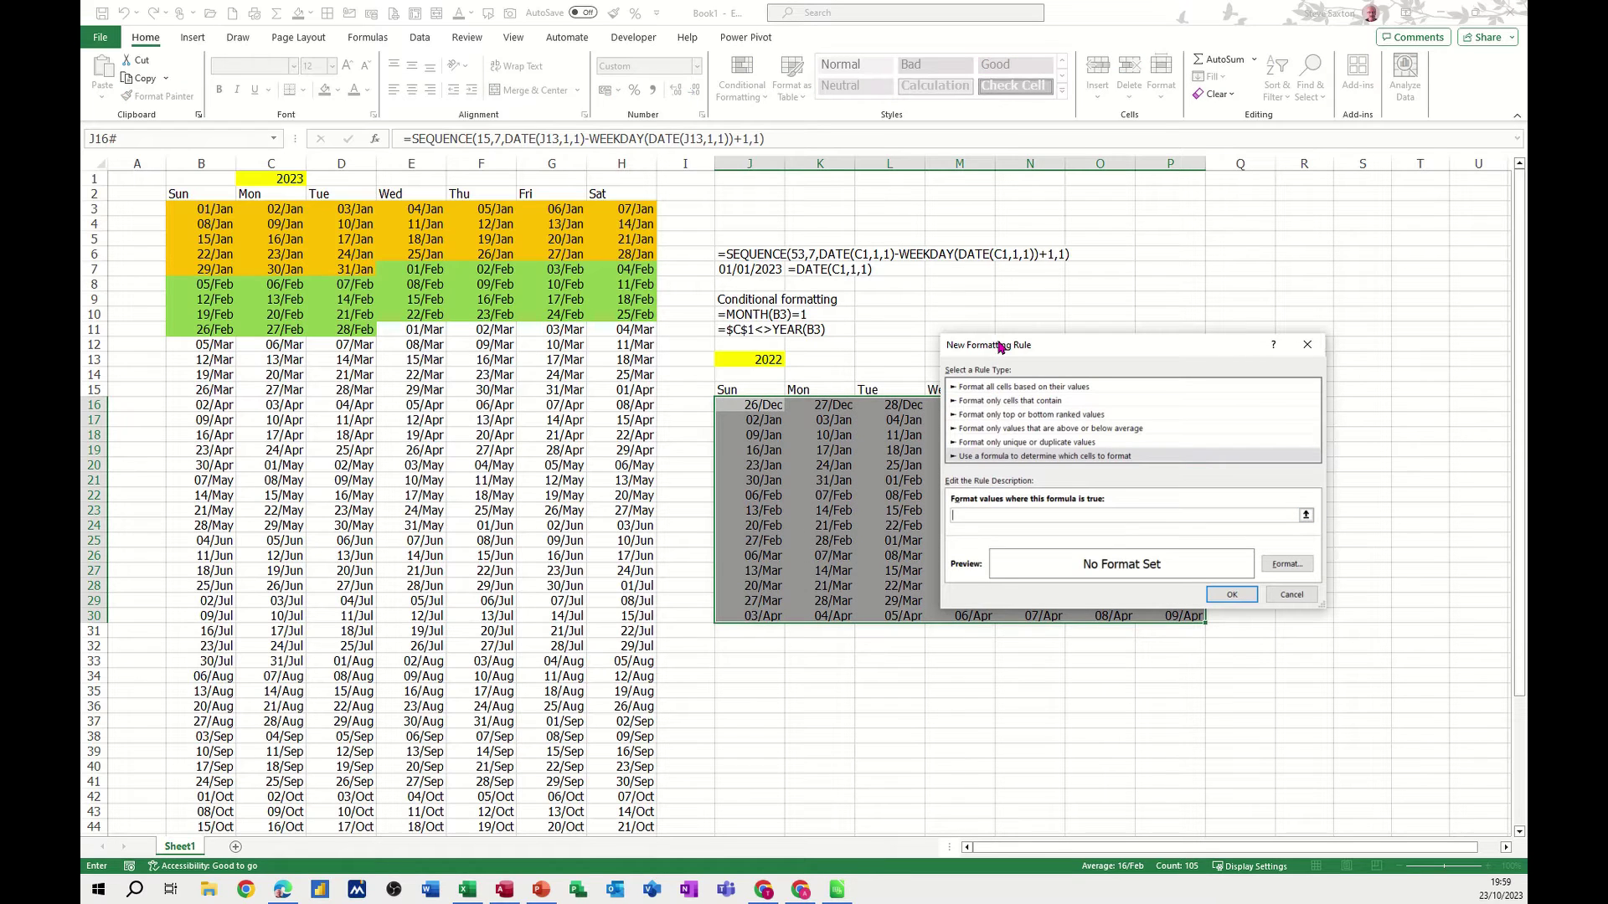
left_click_drag(1001, 346, 1026, 345)
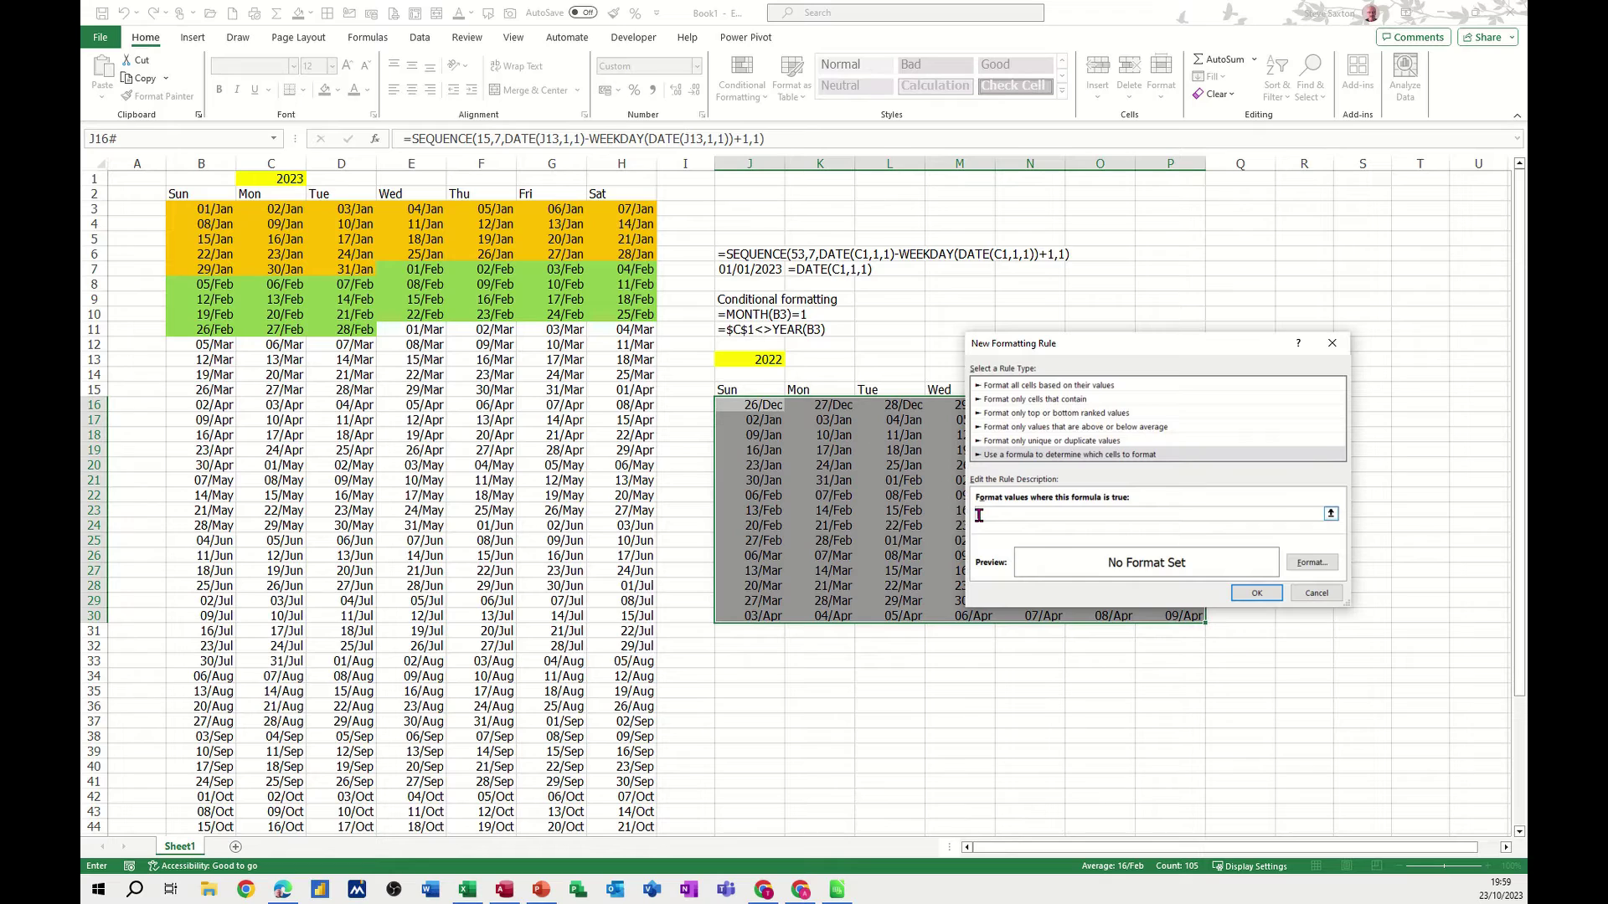
Enter =$J$13<>YEAR(J16) as the rule formula, with an absolute reference to J13 and a relative one to J16.
left_click(742, 360)
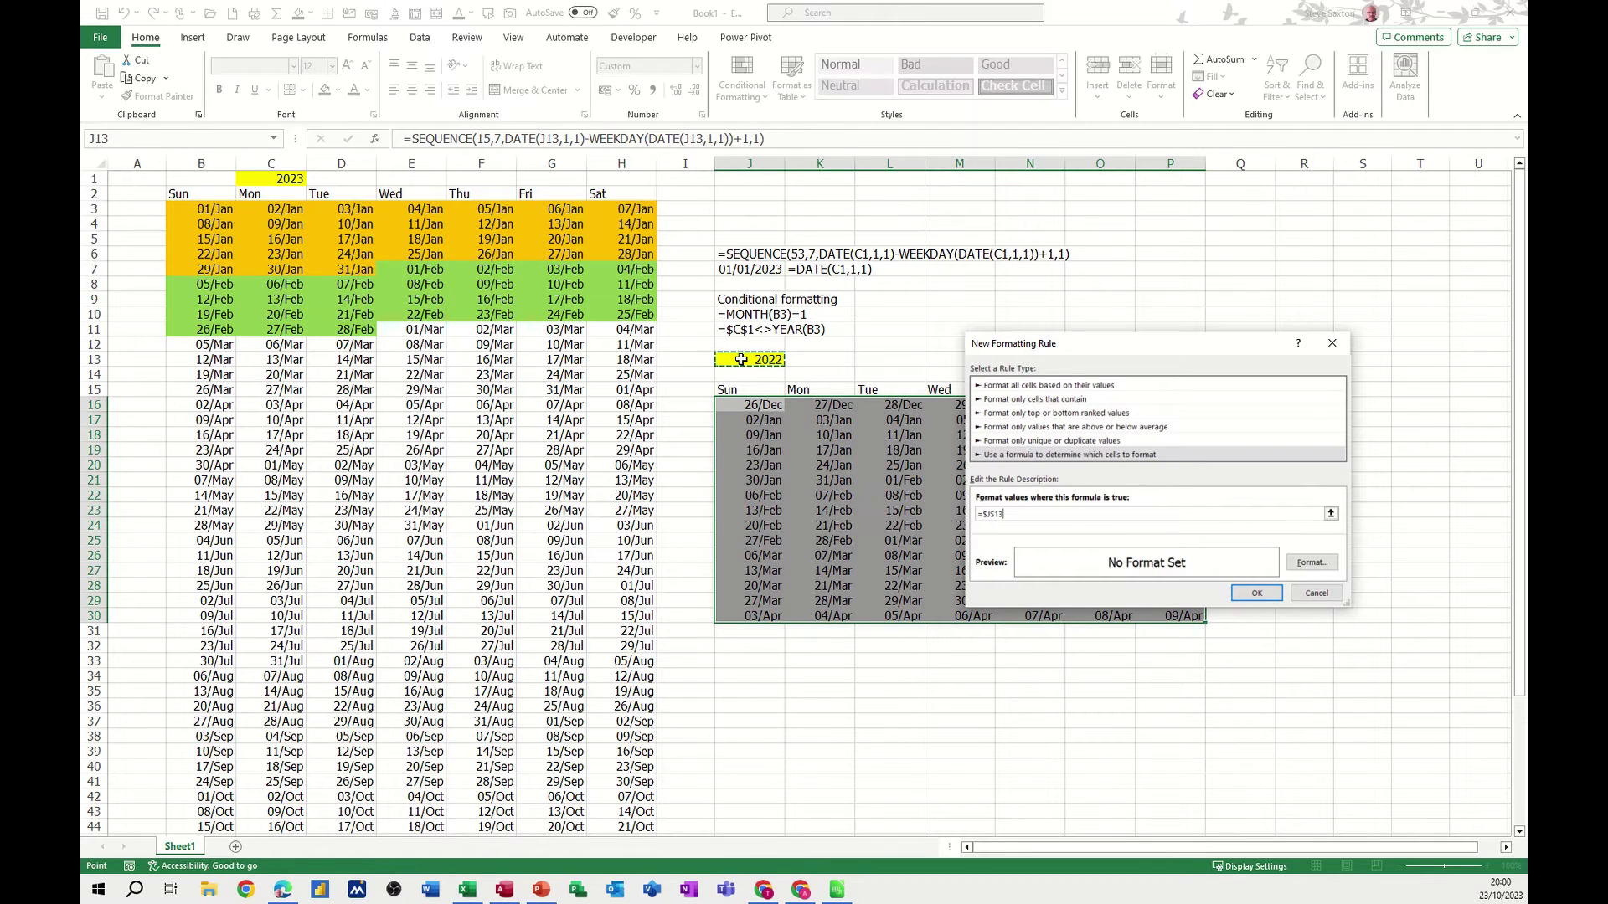
type("<>")
left_click(1039, 511)
left_click(756, 409)
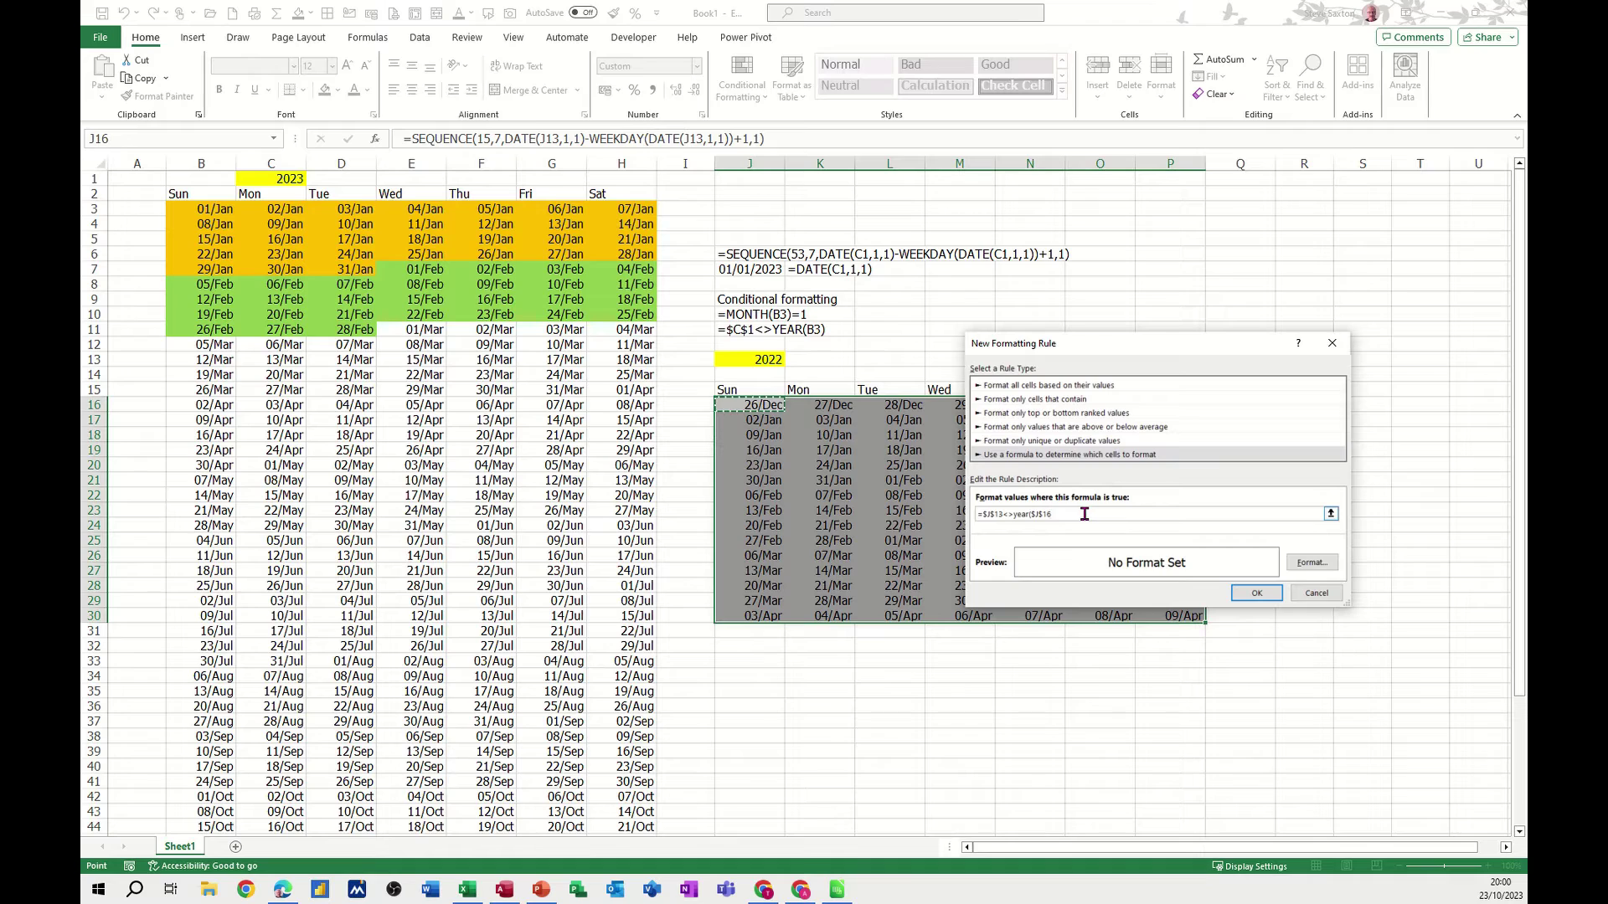
key("F4")
key("F4")
key("F4")
type(")")
Give the rule a grey fill and apply it to the calendar range J16:P30.
left_click(1312, 562)
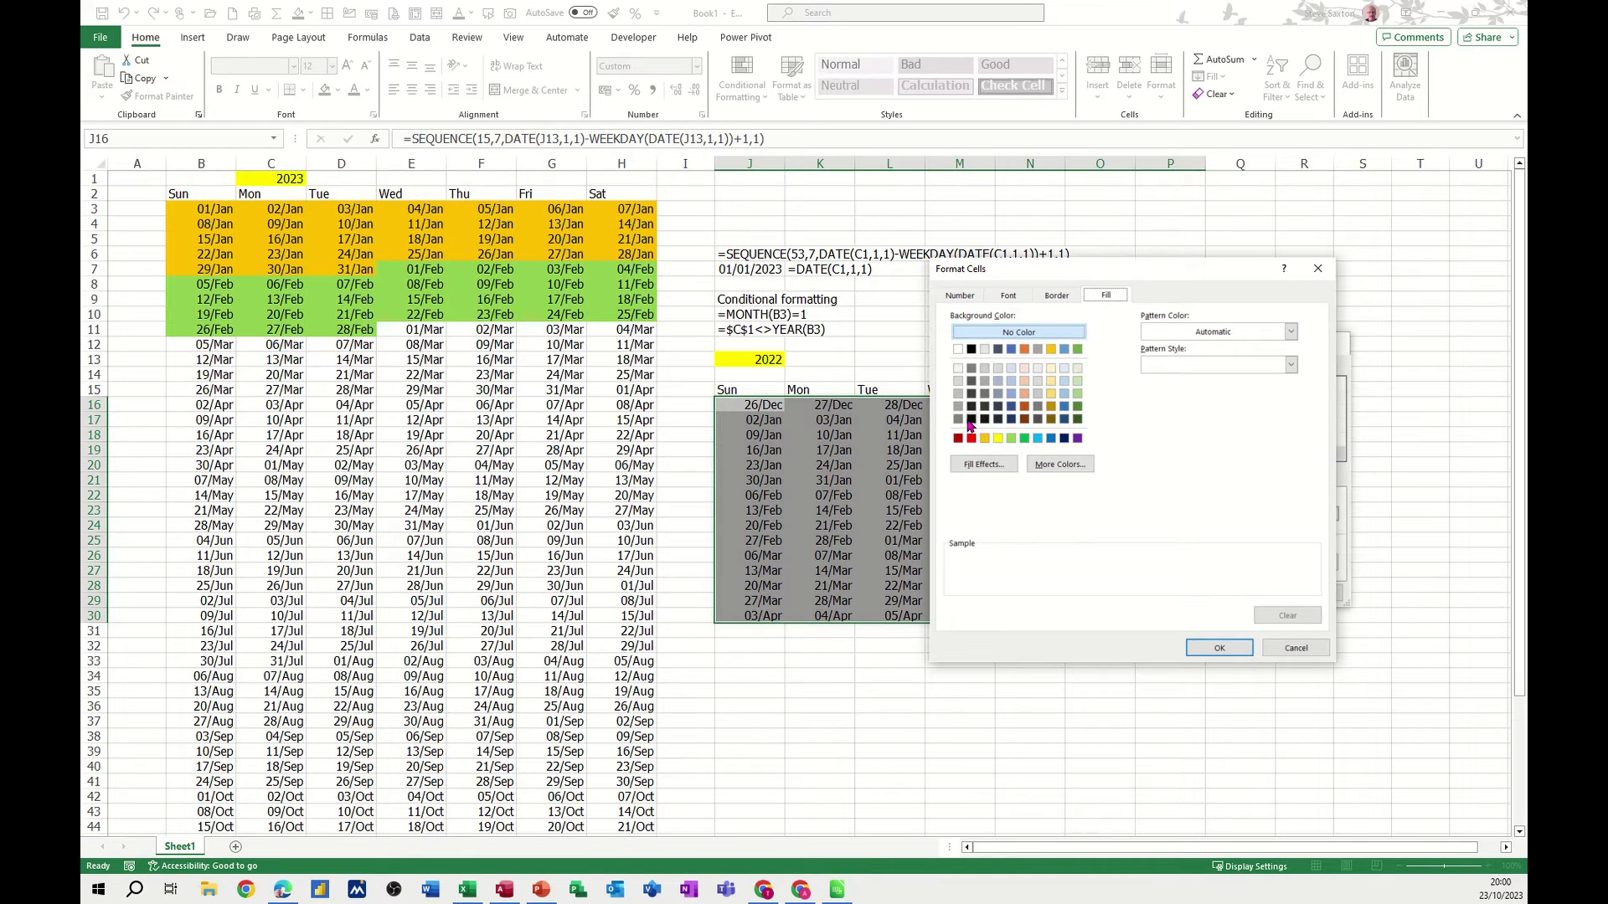
left_click(959, 394)
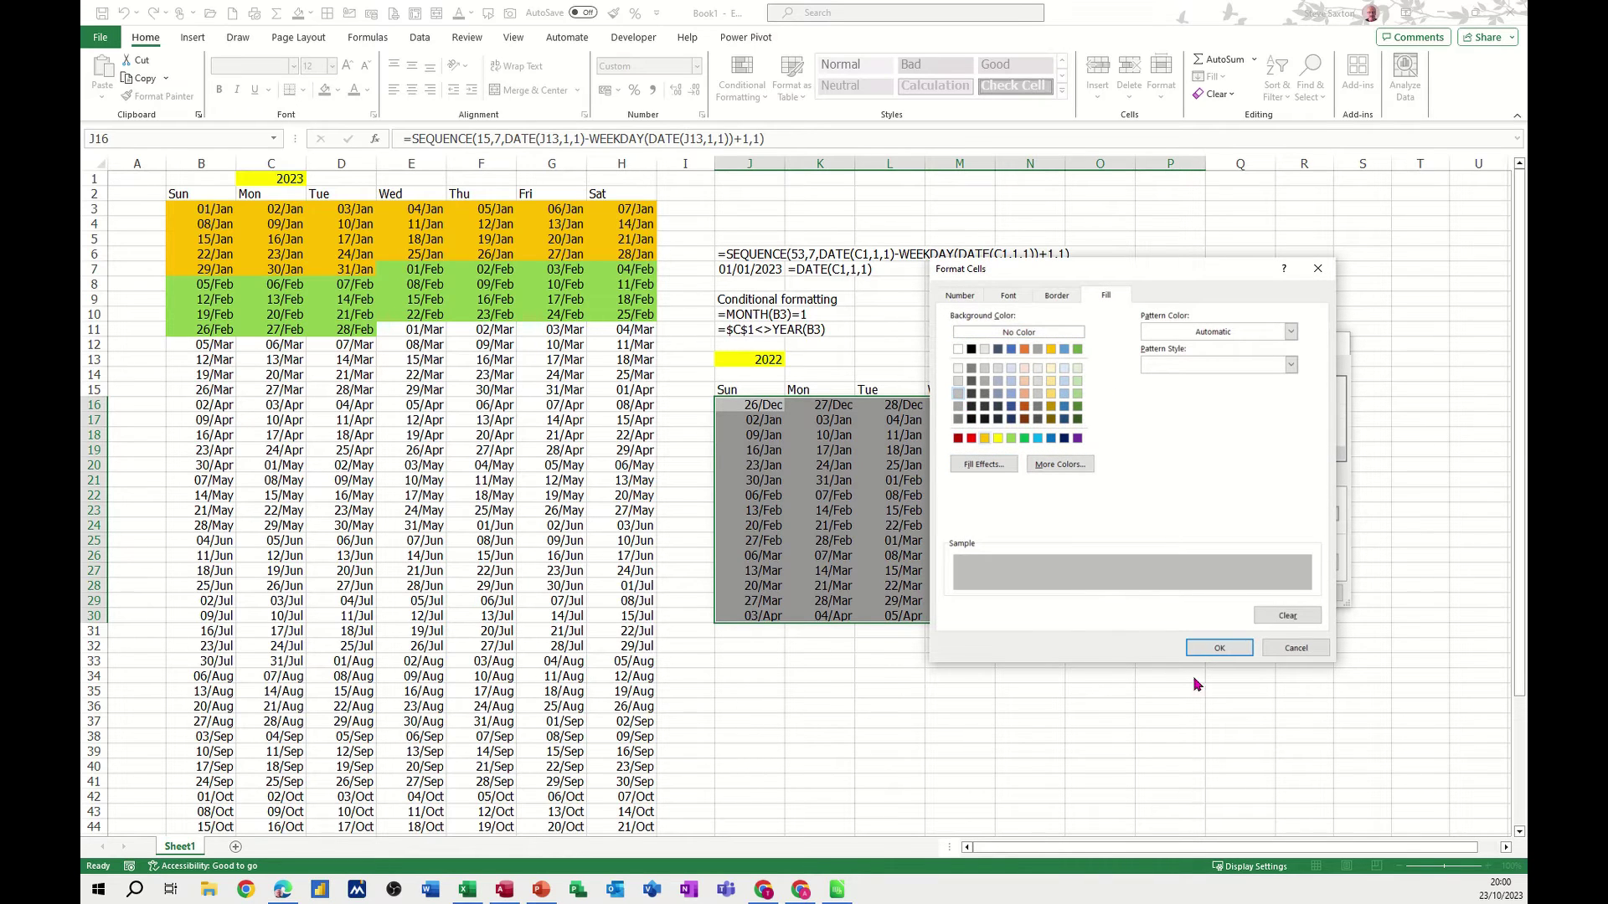
left_click(1220, 647)
left_click(1249, 595)
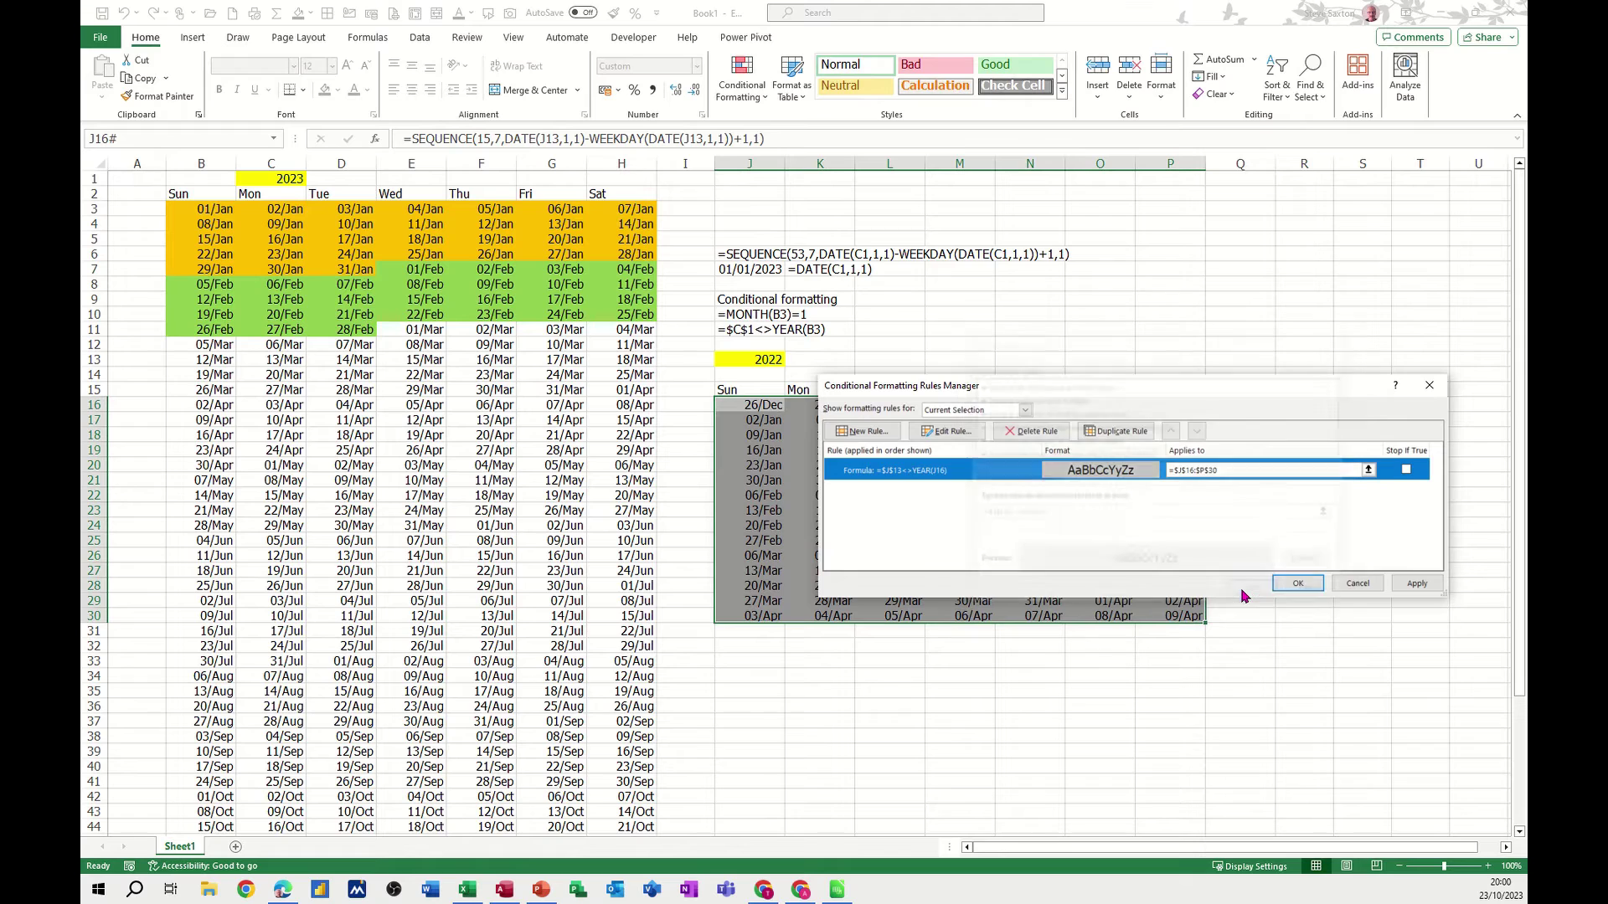
left_click(1404, 586)
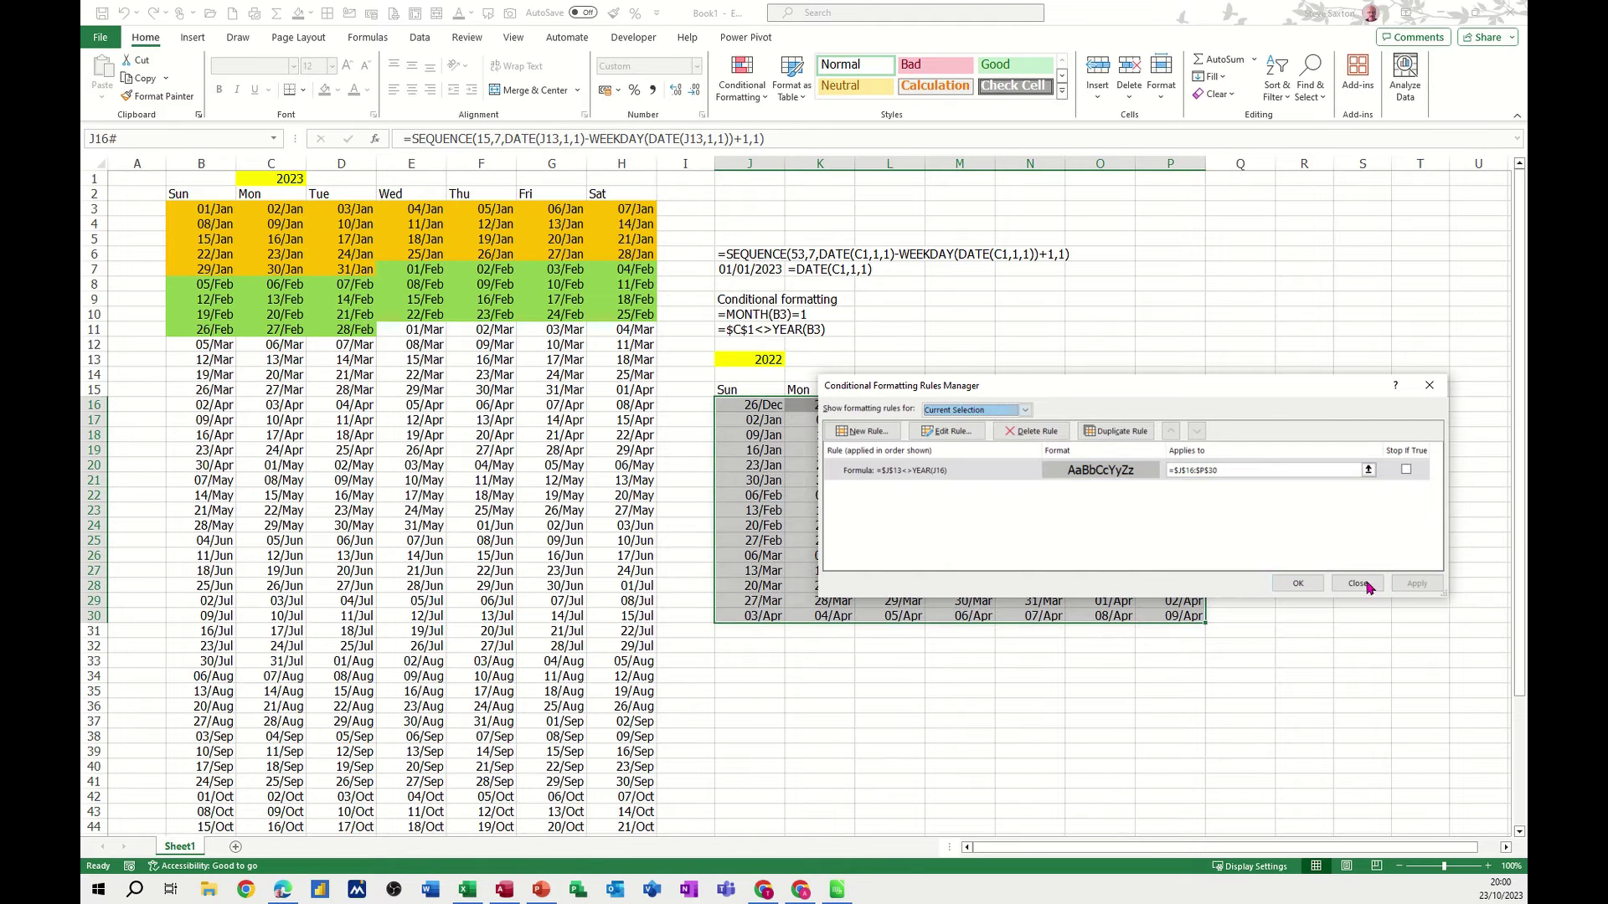
left_click_drag(1125, 389, 989, 624)
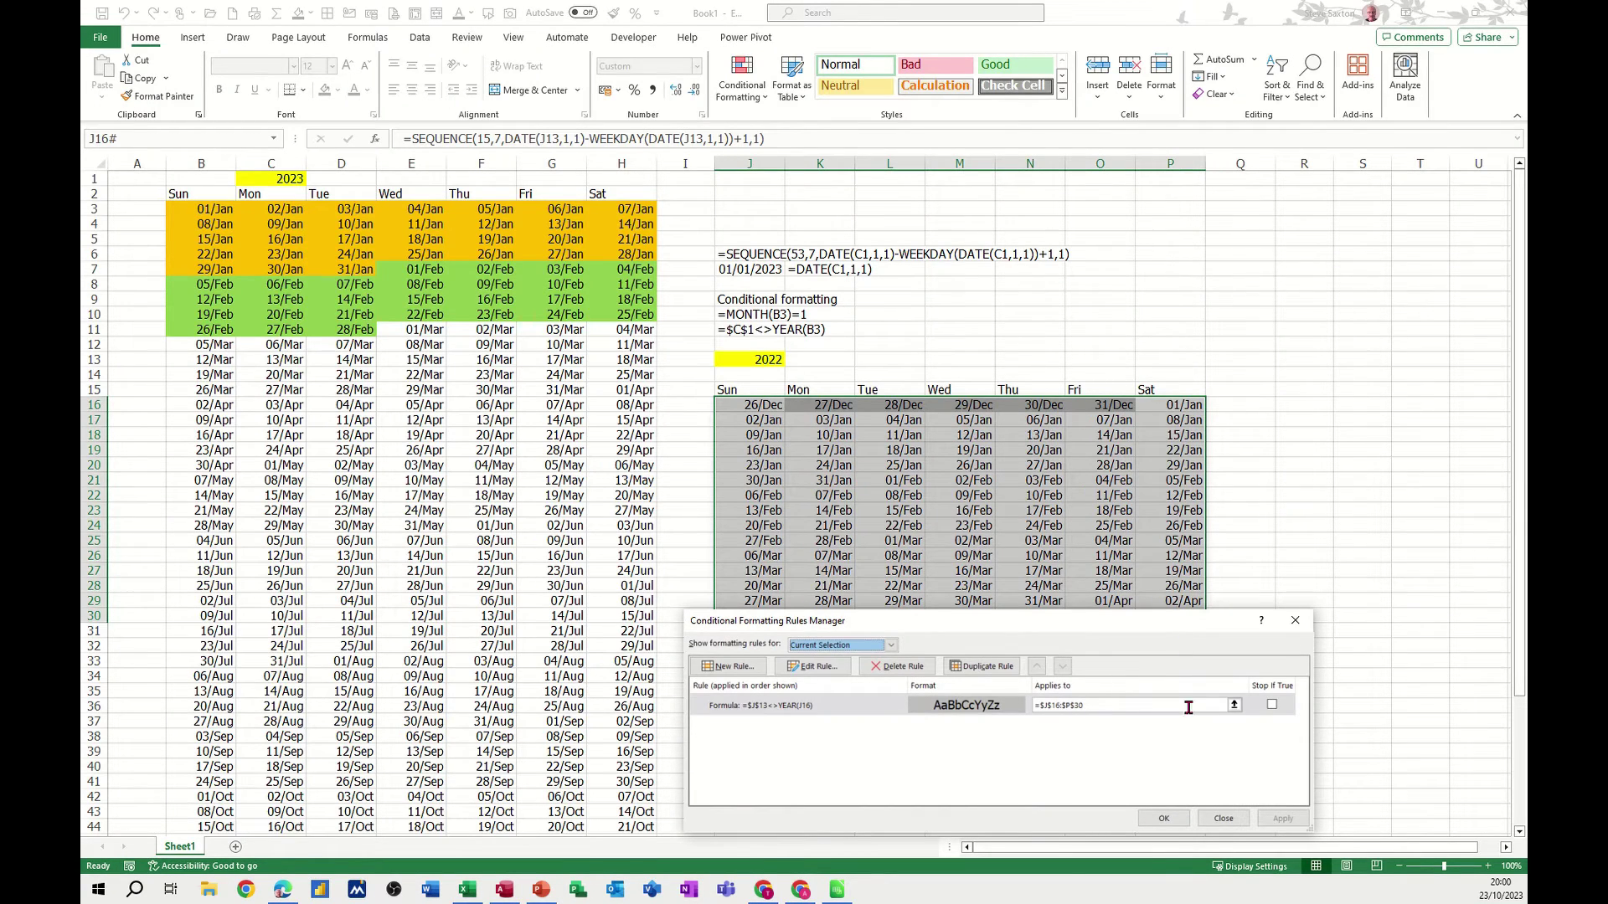
left_click(1162, 818)
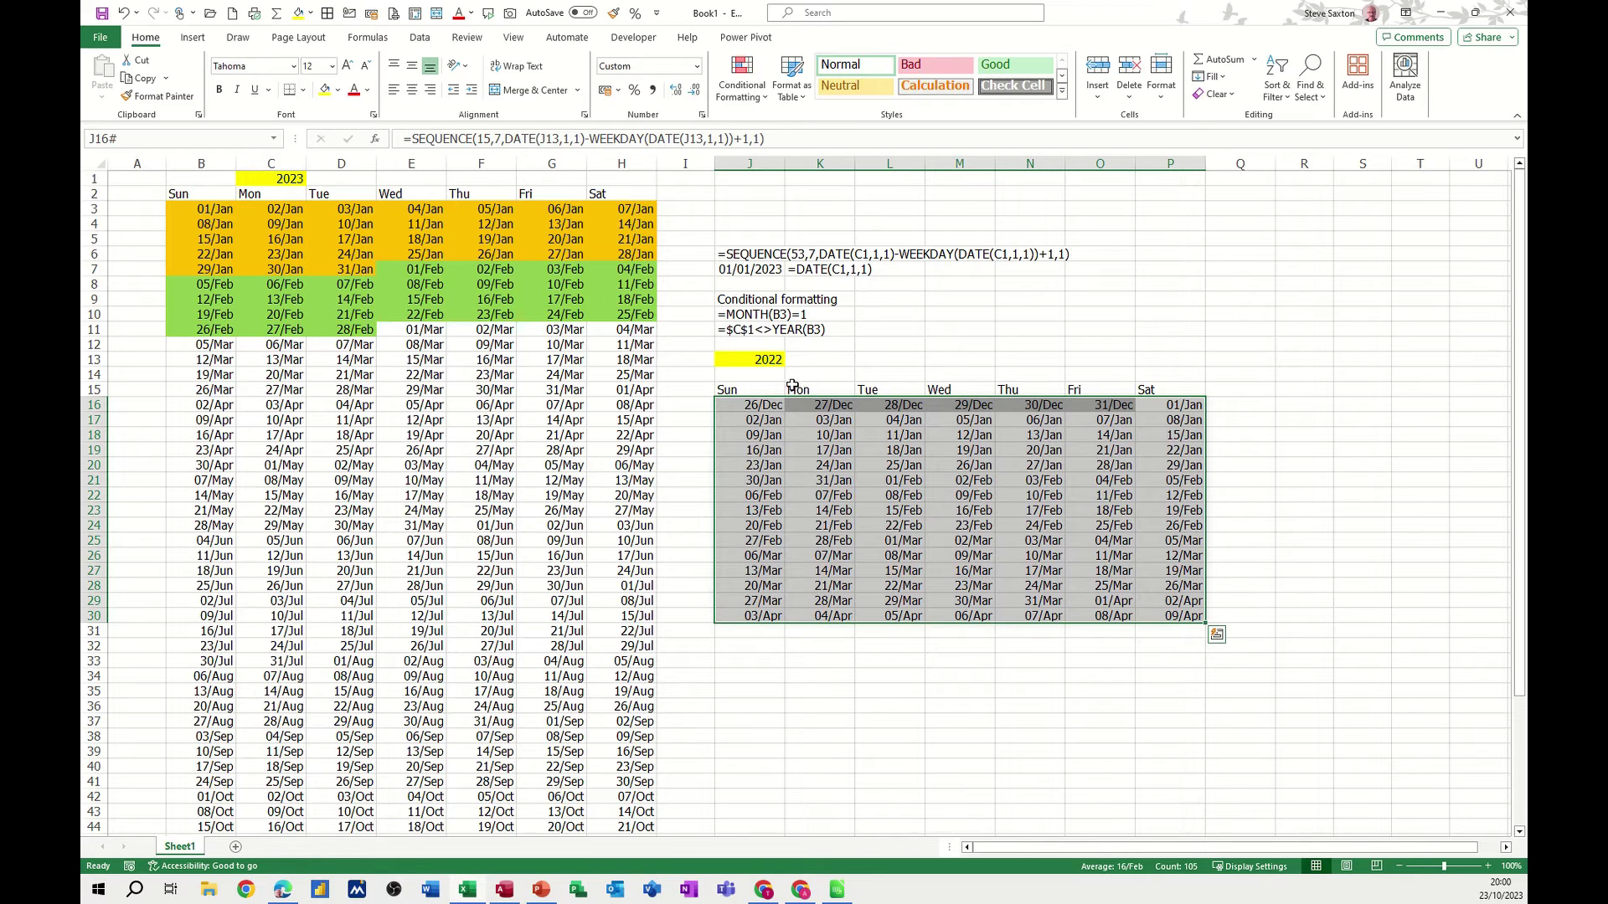
Set the year in J13 to 2023 to test the grey formatting of dates outside the year.
left_click(759, 360)
left_click(792, 361)
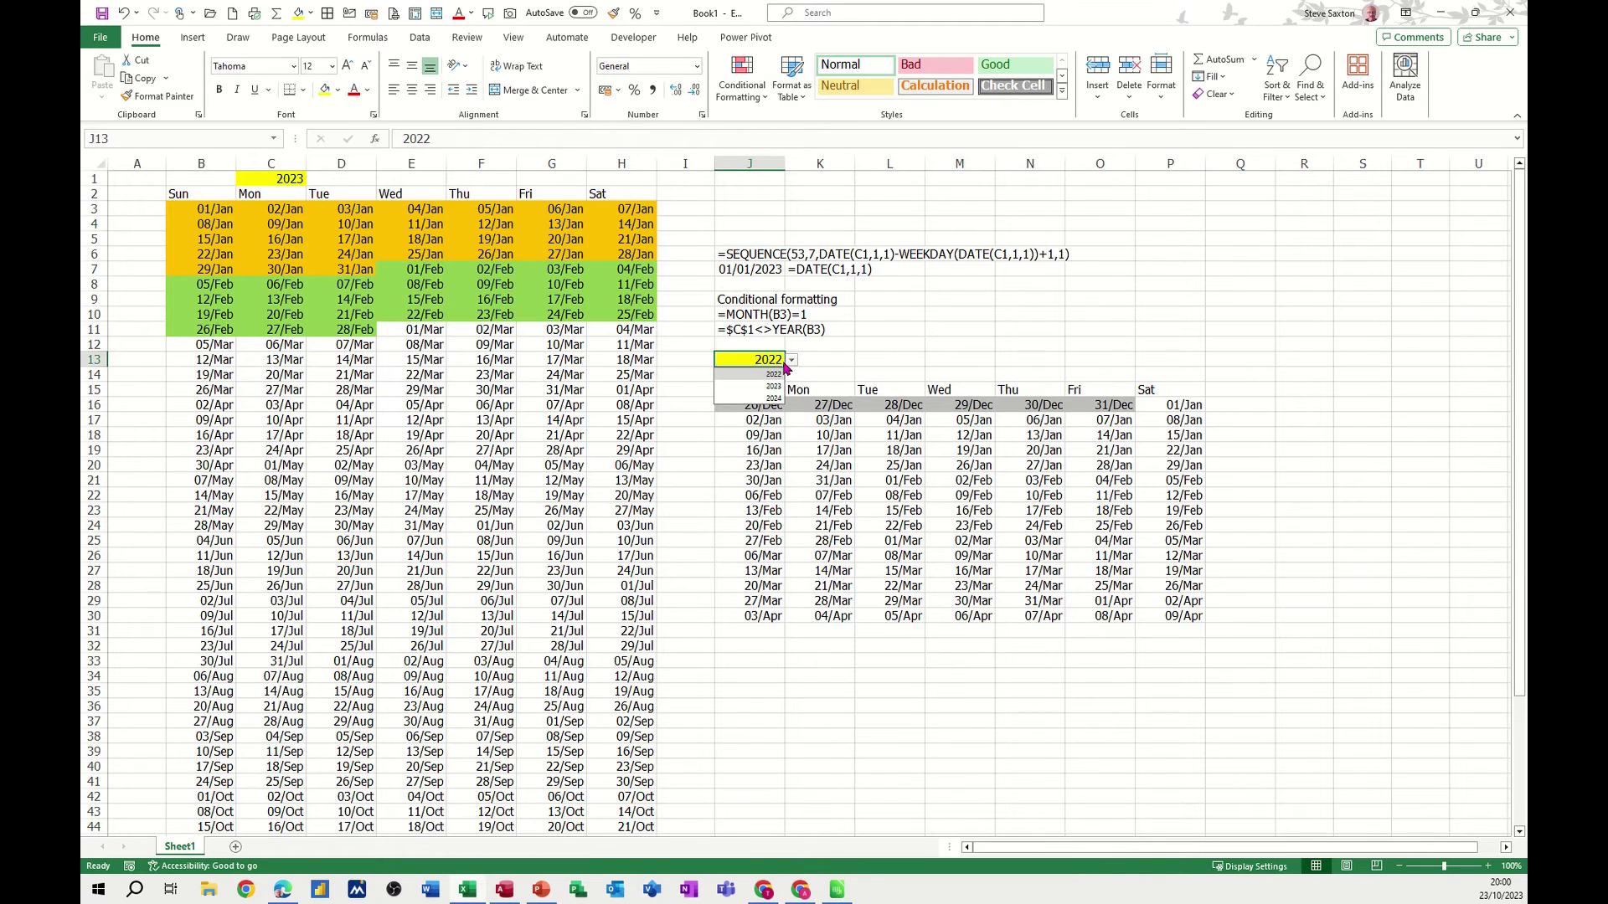
left_click(758, 386)
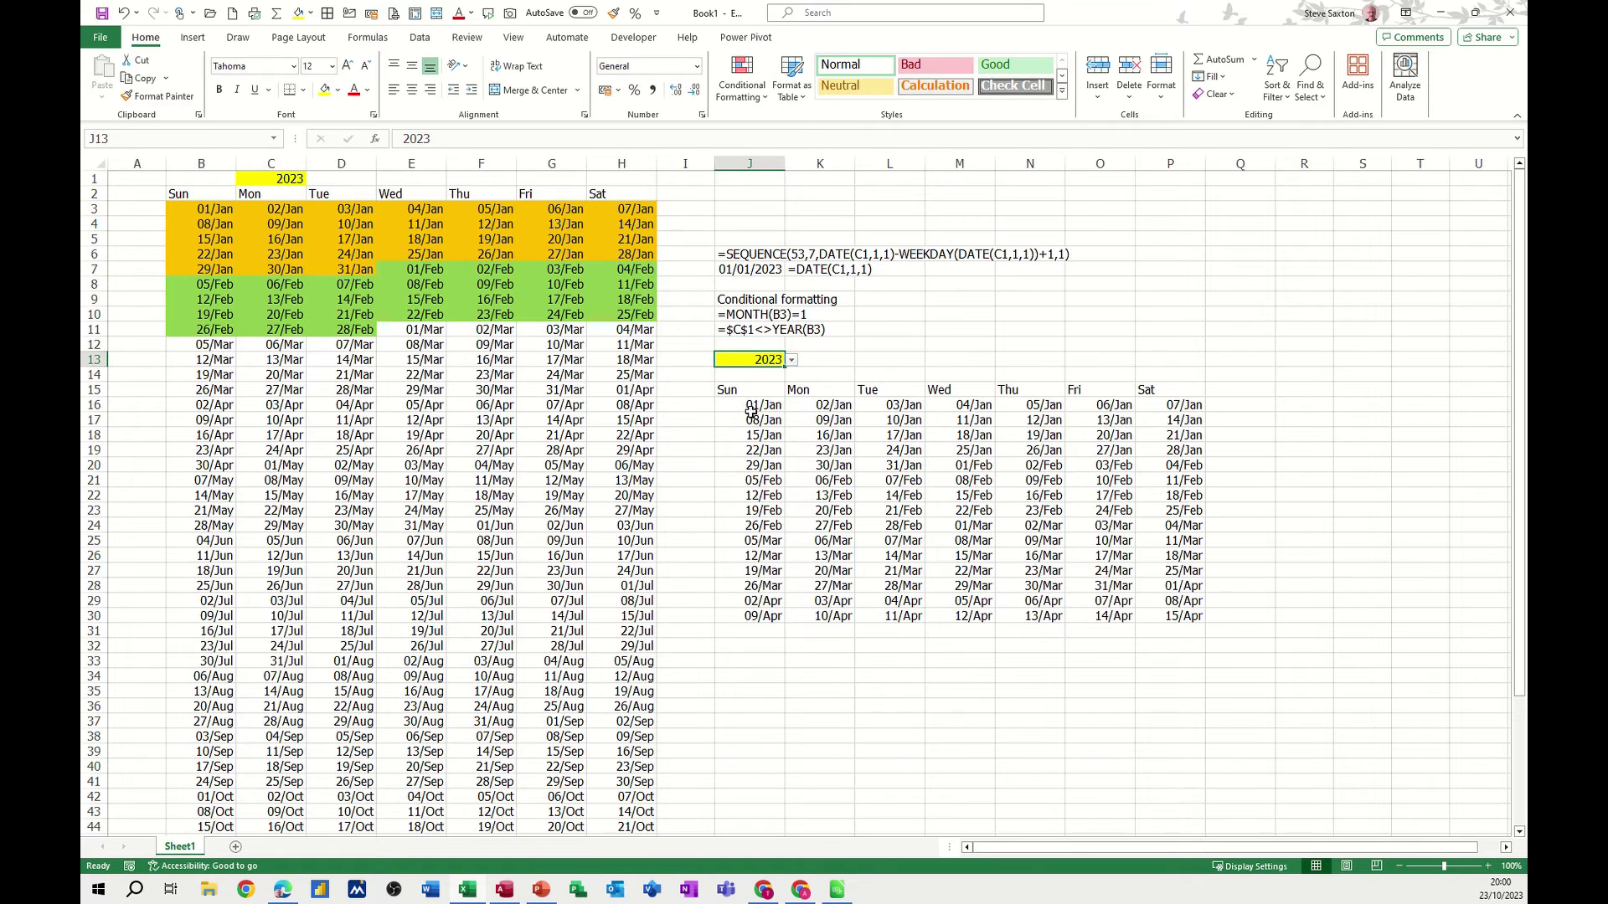
Switch the year in J13 to 2024 and back to 2023 to test the greying of other-year dates.
left_click(792, 361)
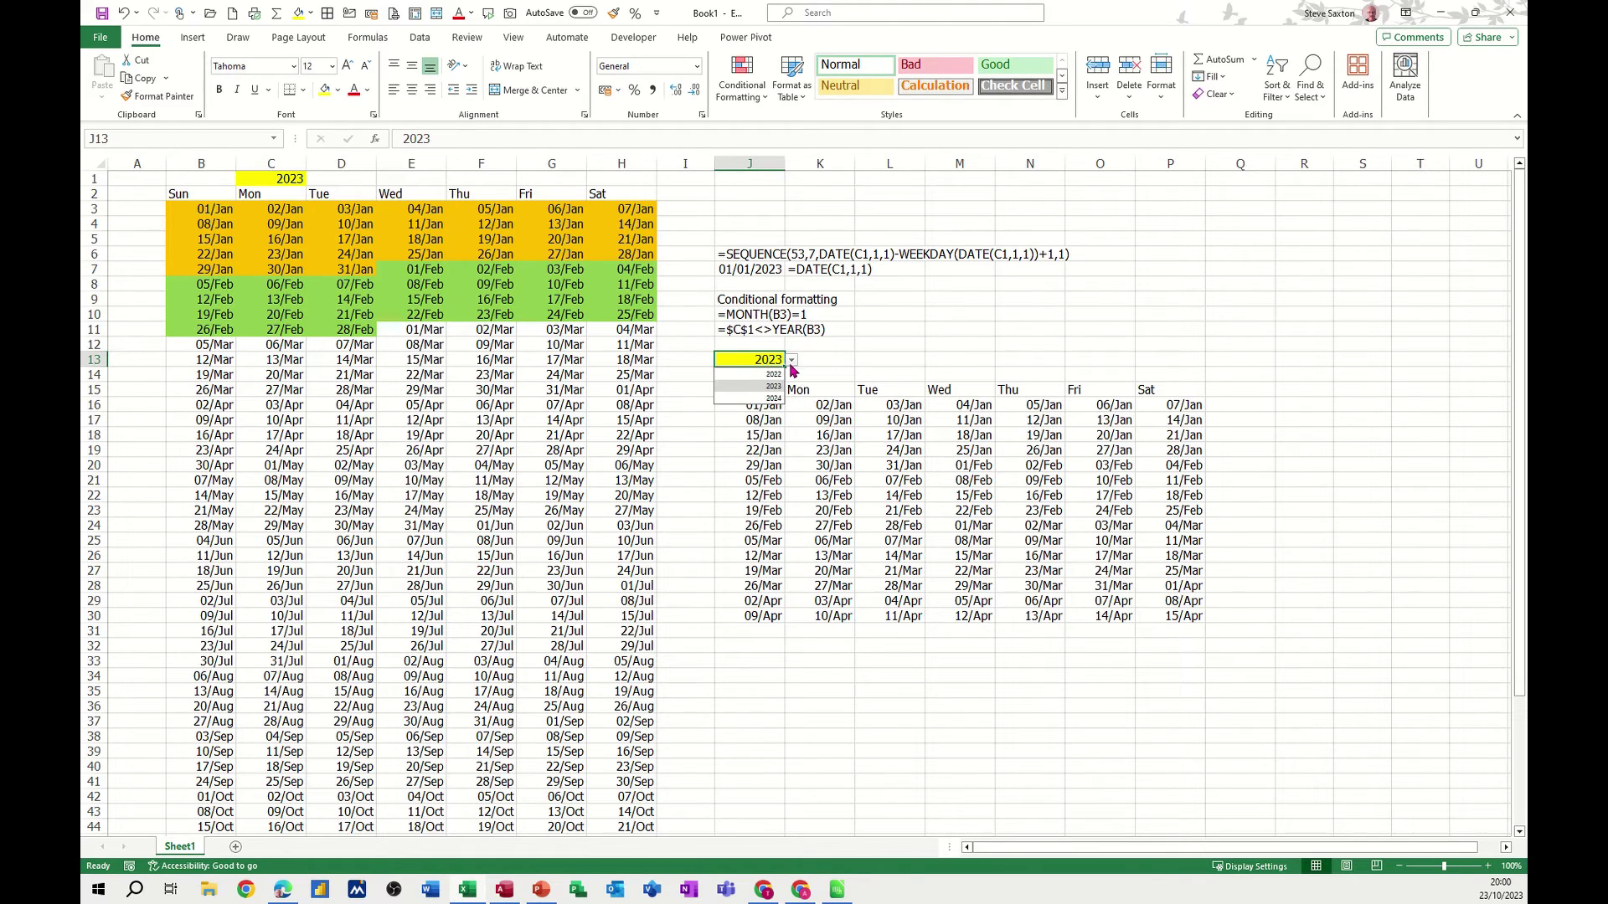
left_click(771, 398)
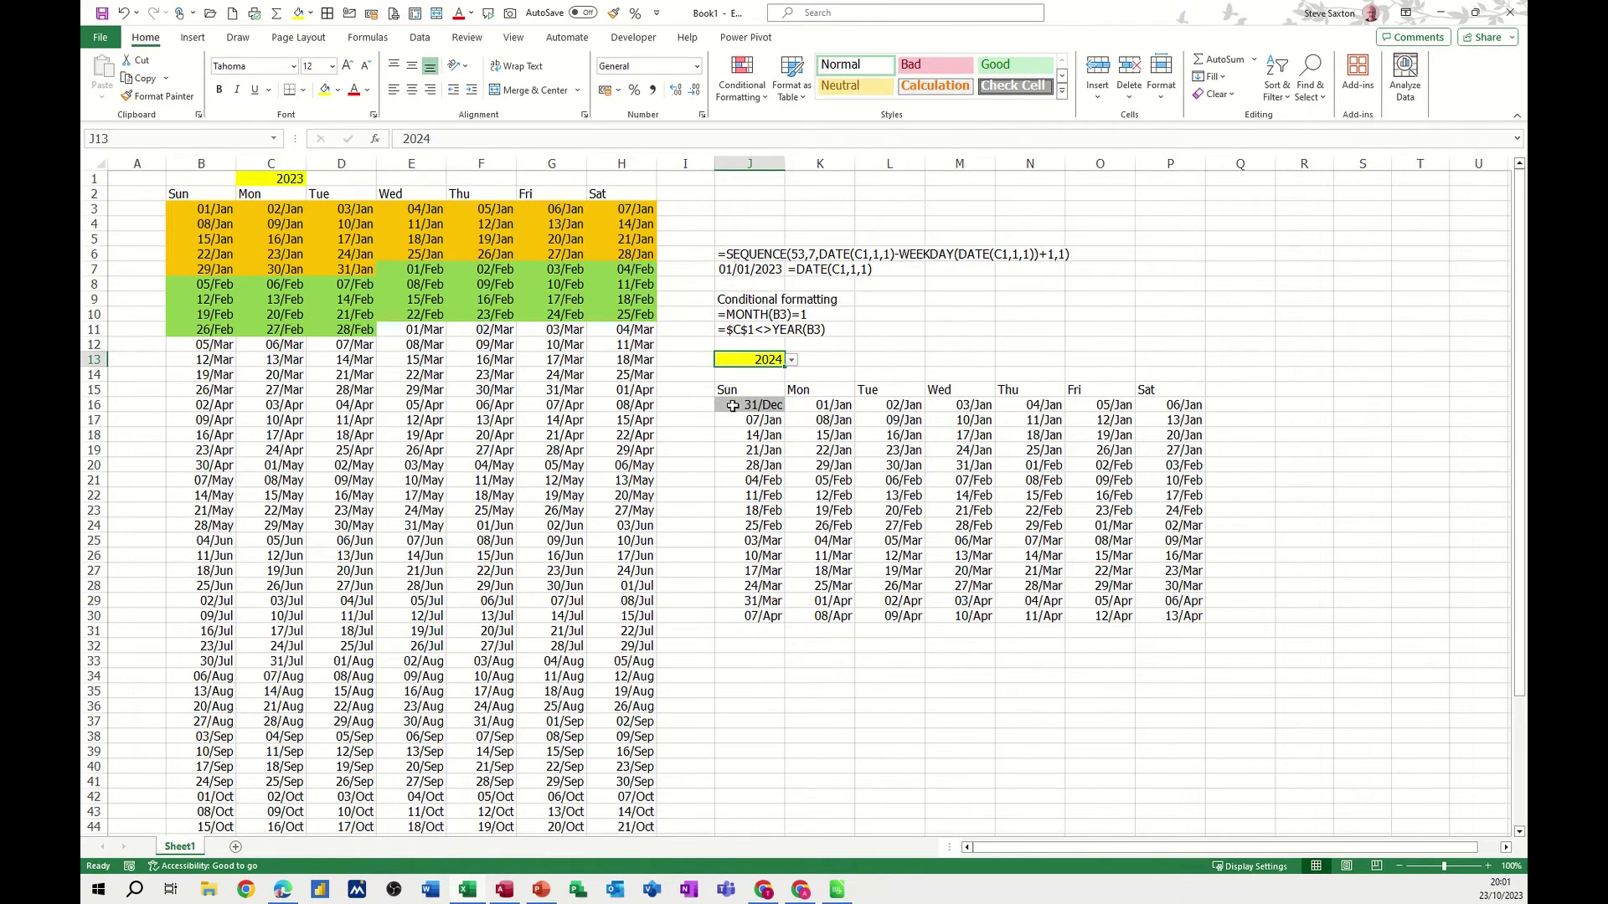
left_click(791, 360)
left_click(758, 387)
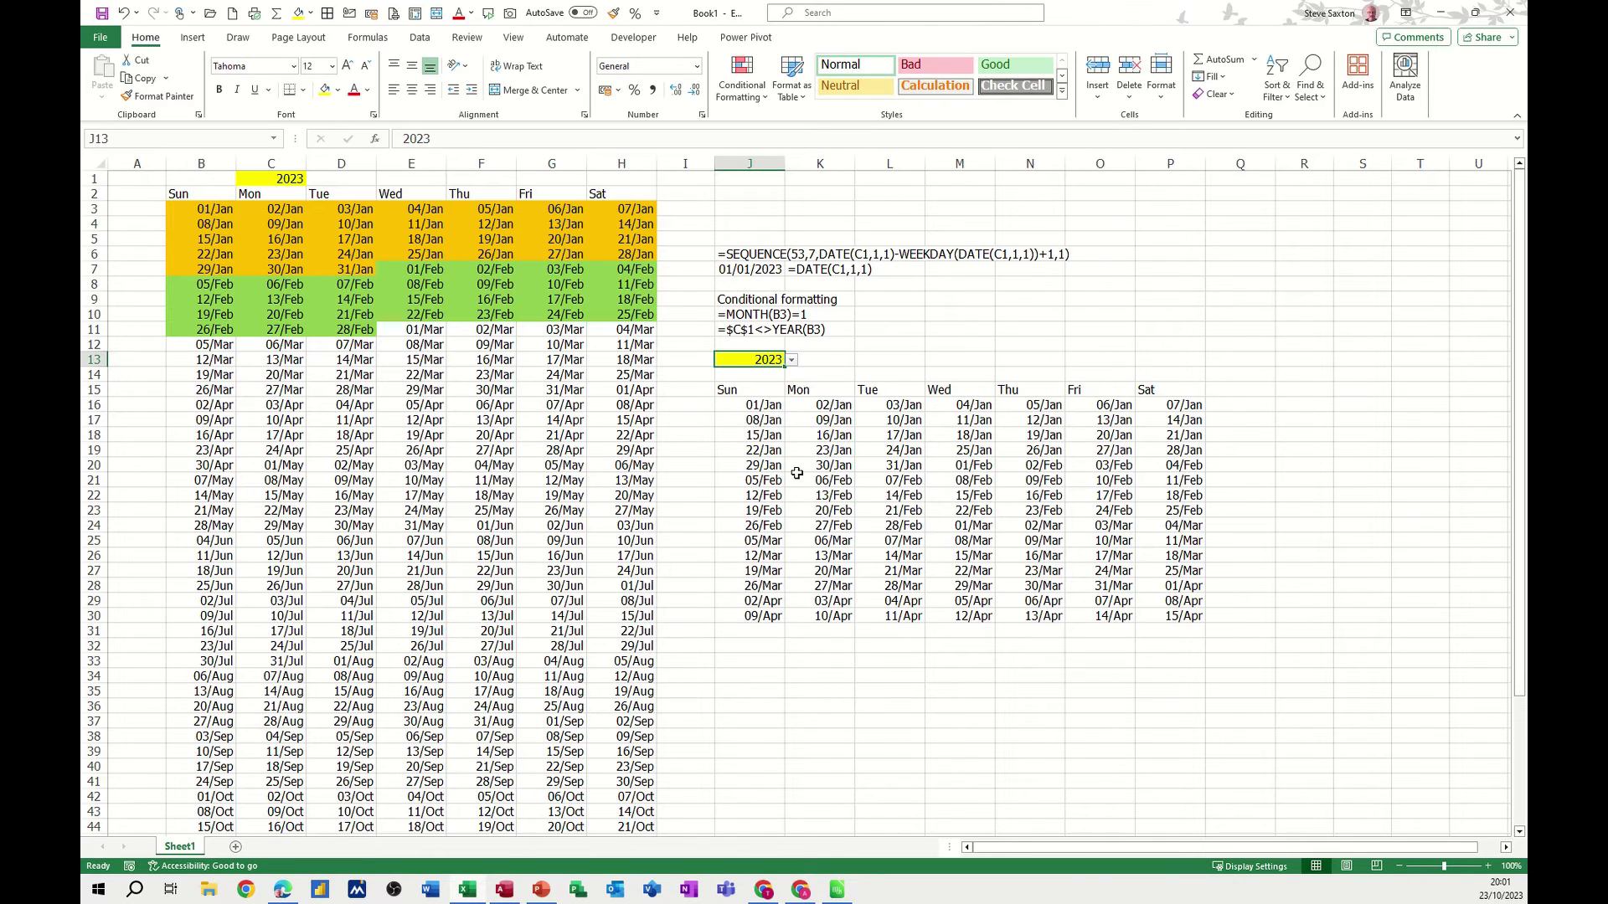
Start another conditional formatting rule for J16:P30 through the Rules Manager, using a formula to determine which cells to format.
left_click_drag(750, 405, 1179, 617)
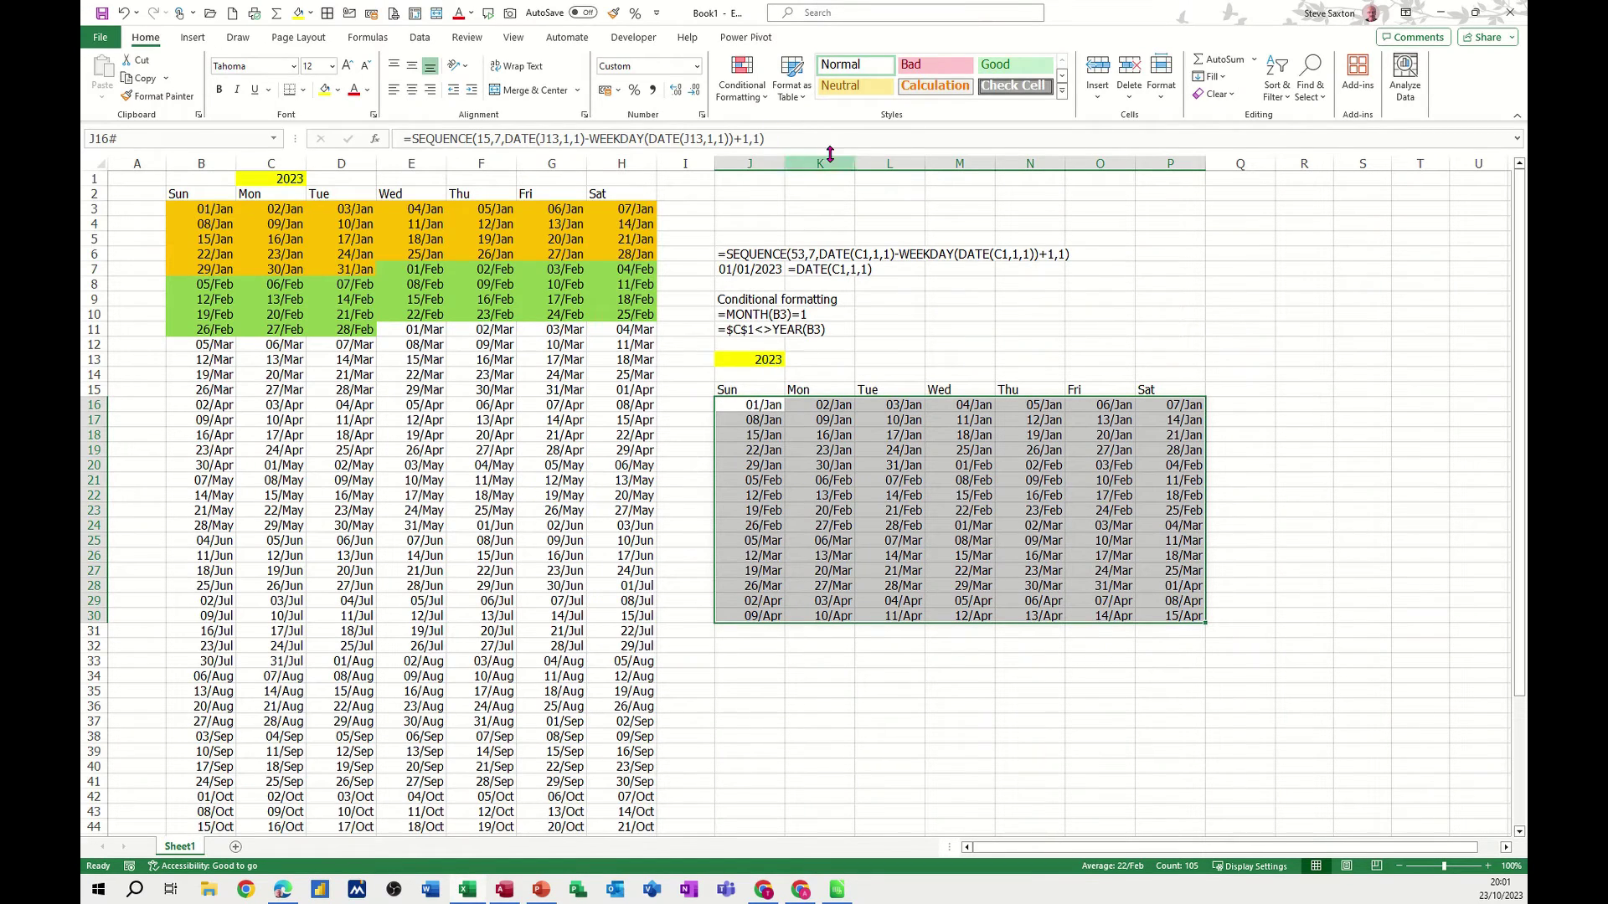
left_click(747, 84)
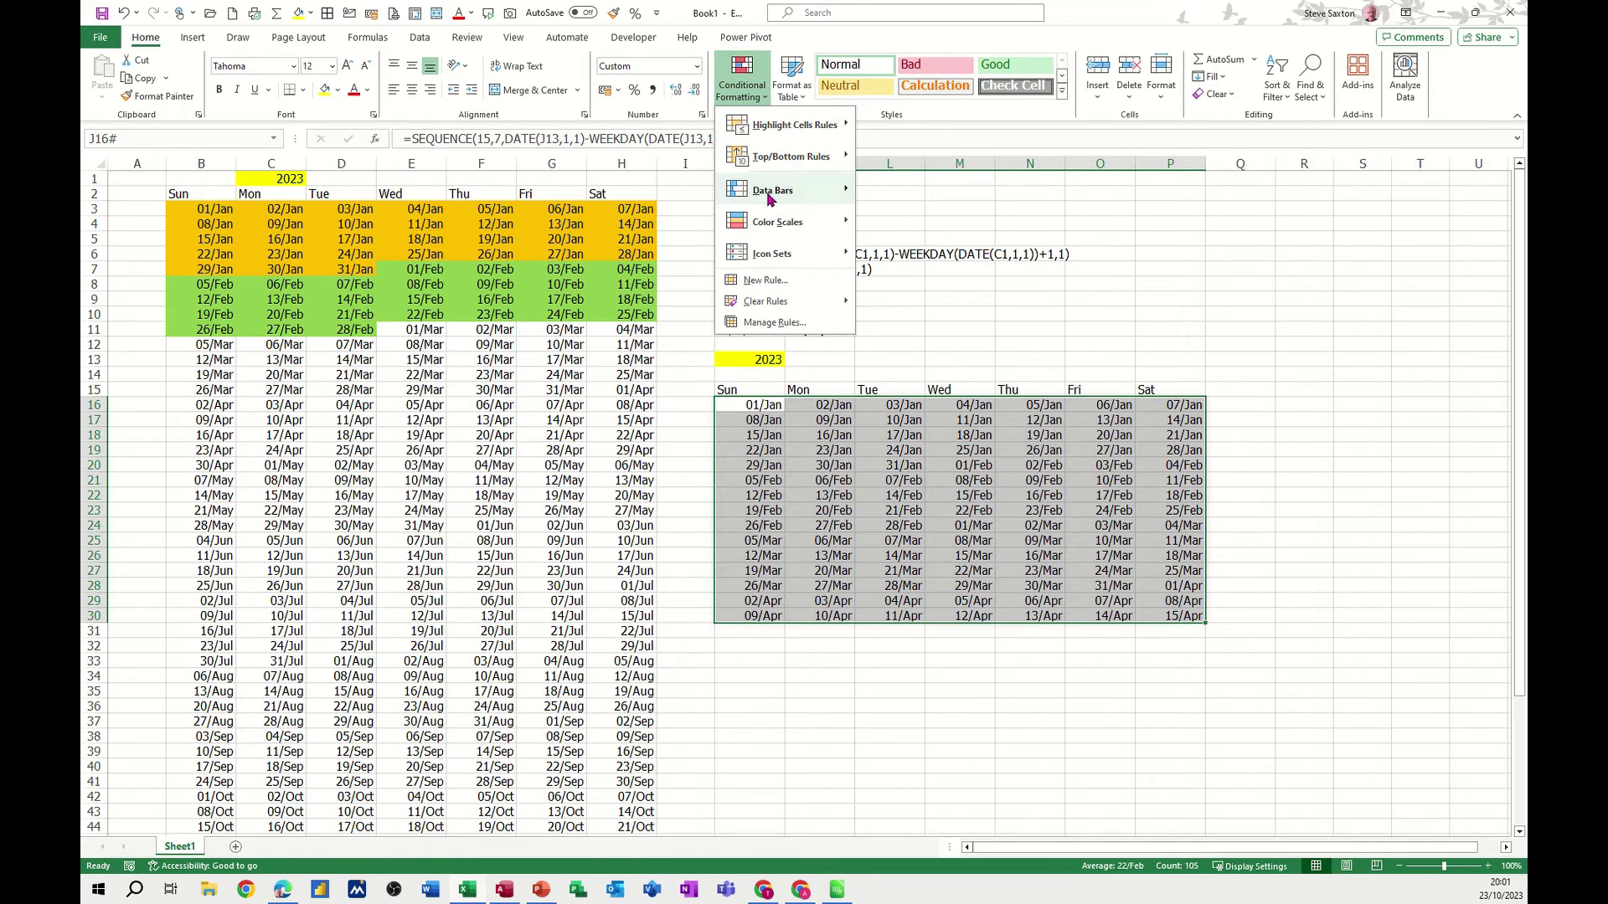
left_click(772, 323)
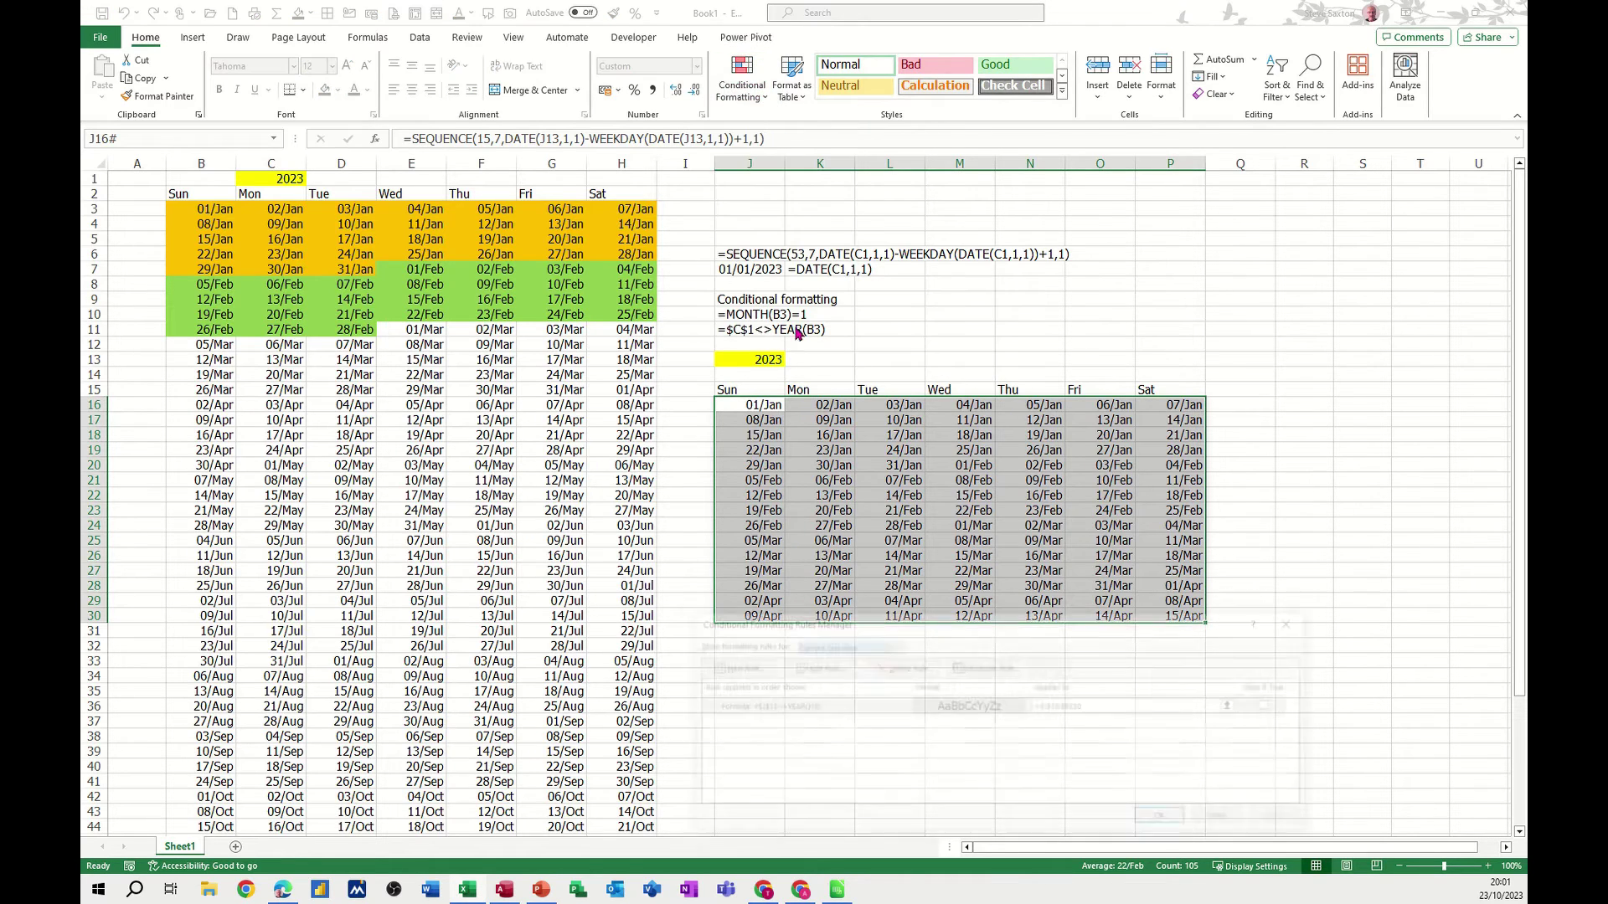
left_click_drag(907, 627, 1047, 192)
left_click(888, 231)
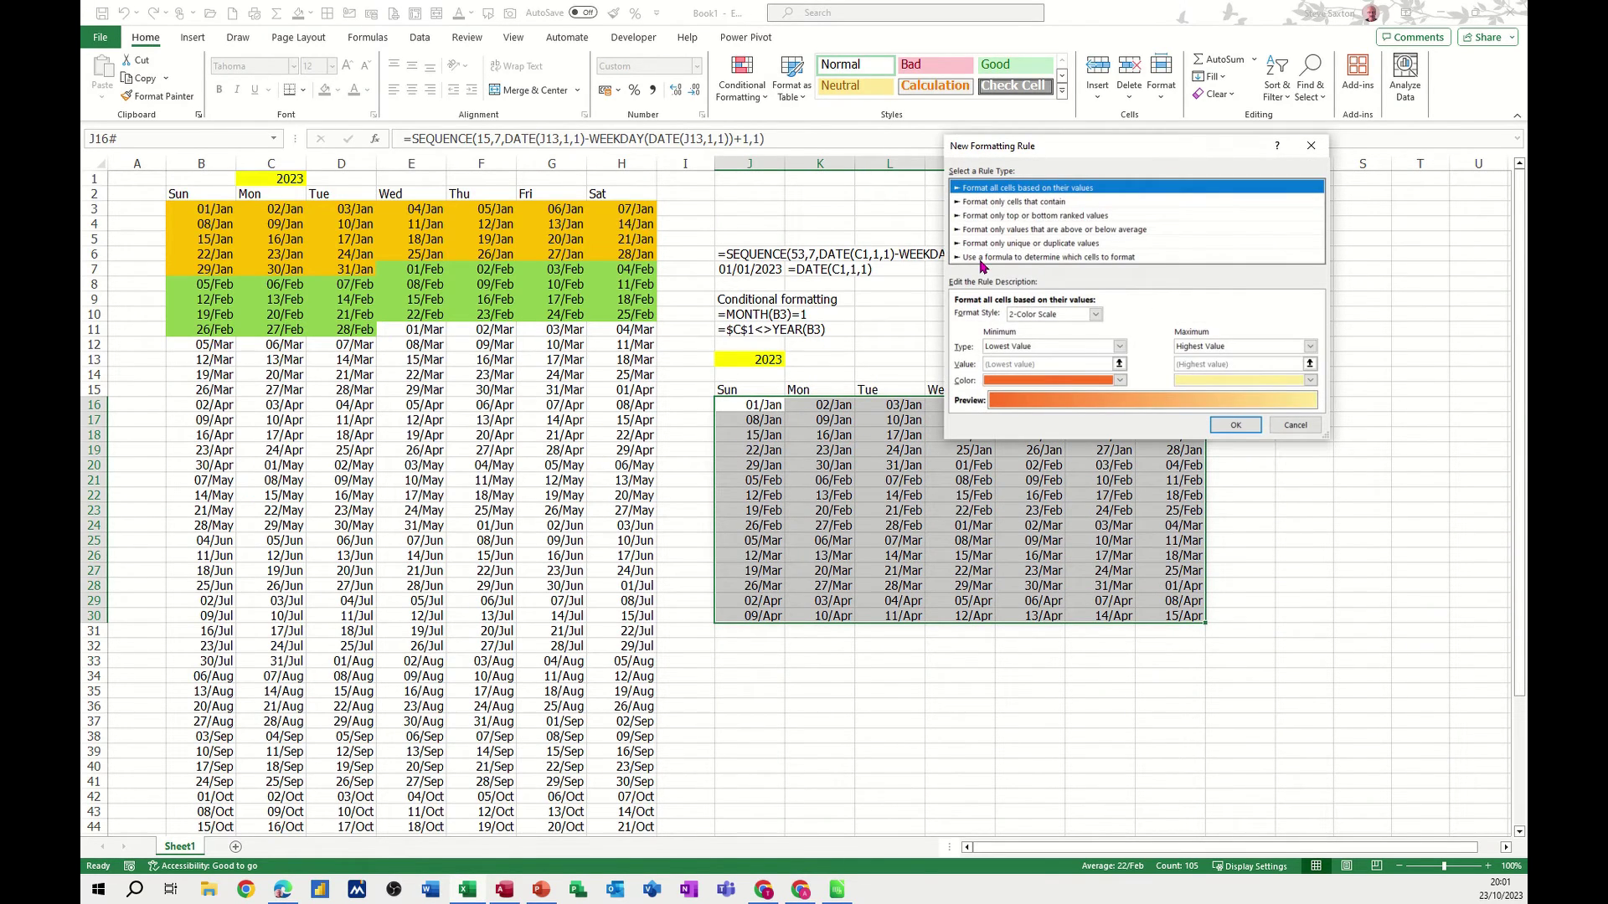
left_click(984, 258)
Enter =MONTH(J16)=1 as the rule formula, with a fully relative reference to J16.
left_click(995, 316)
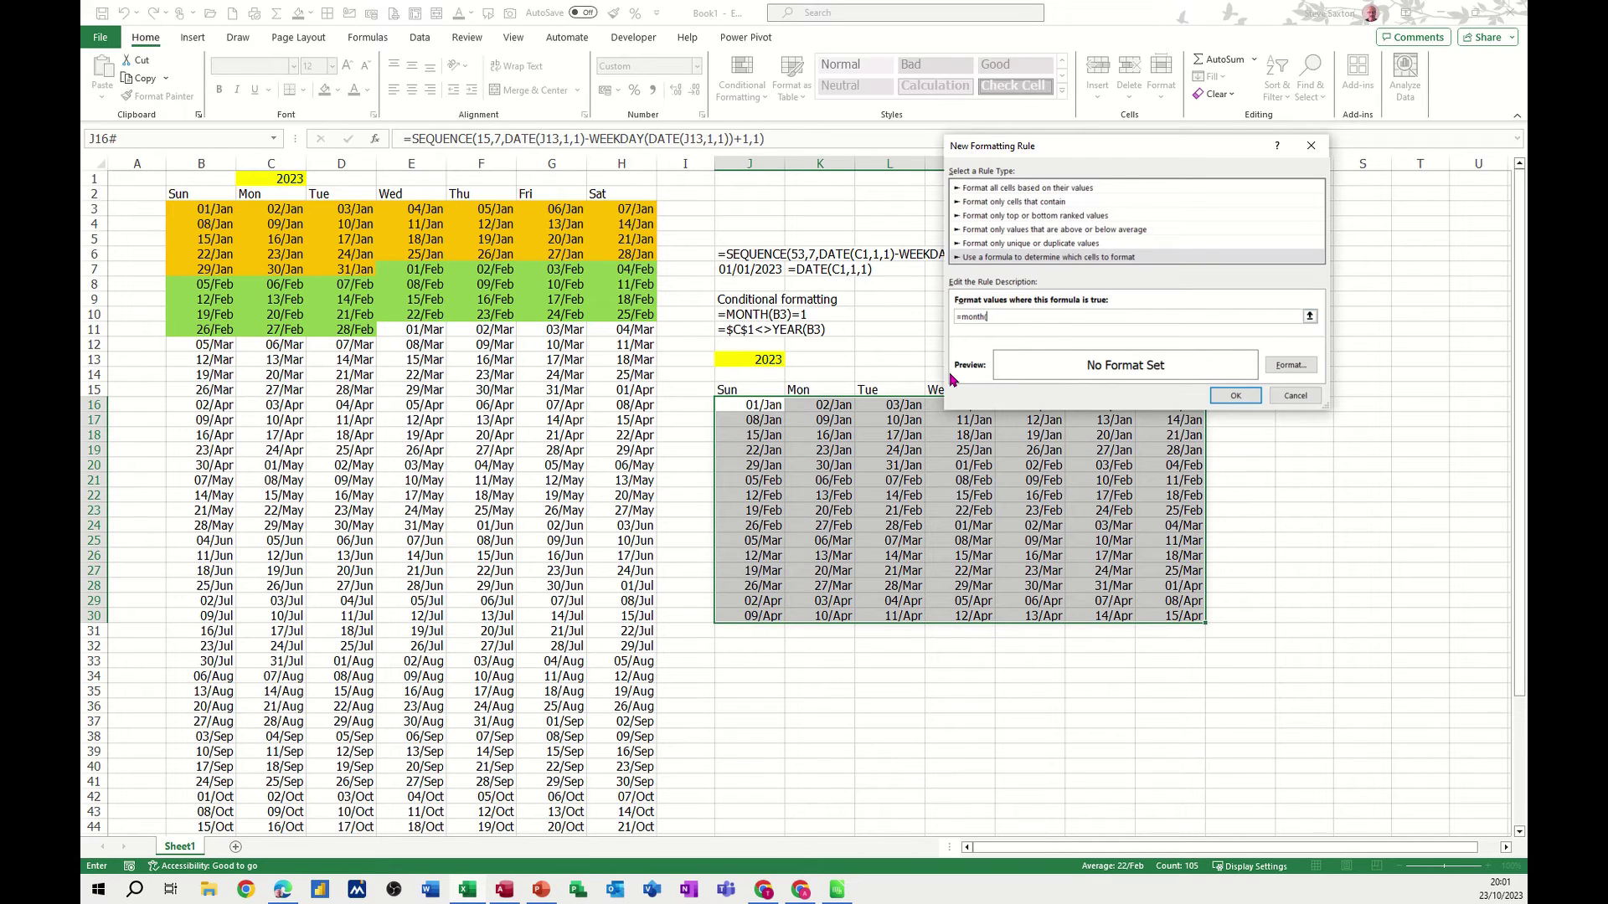
left_click(752, 408)
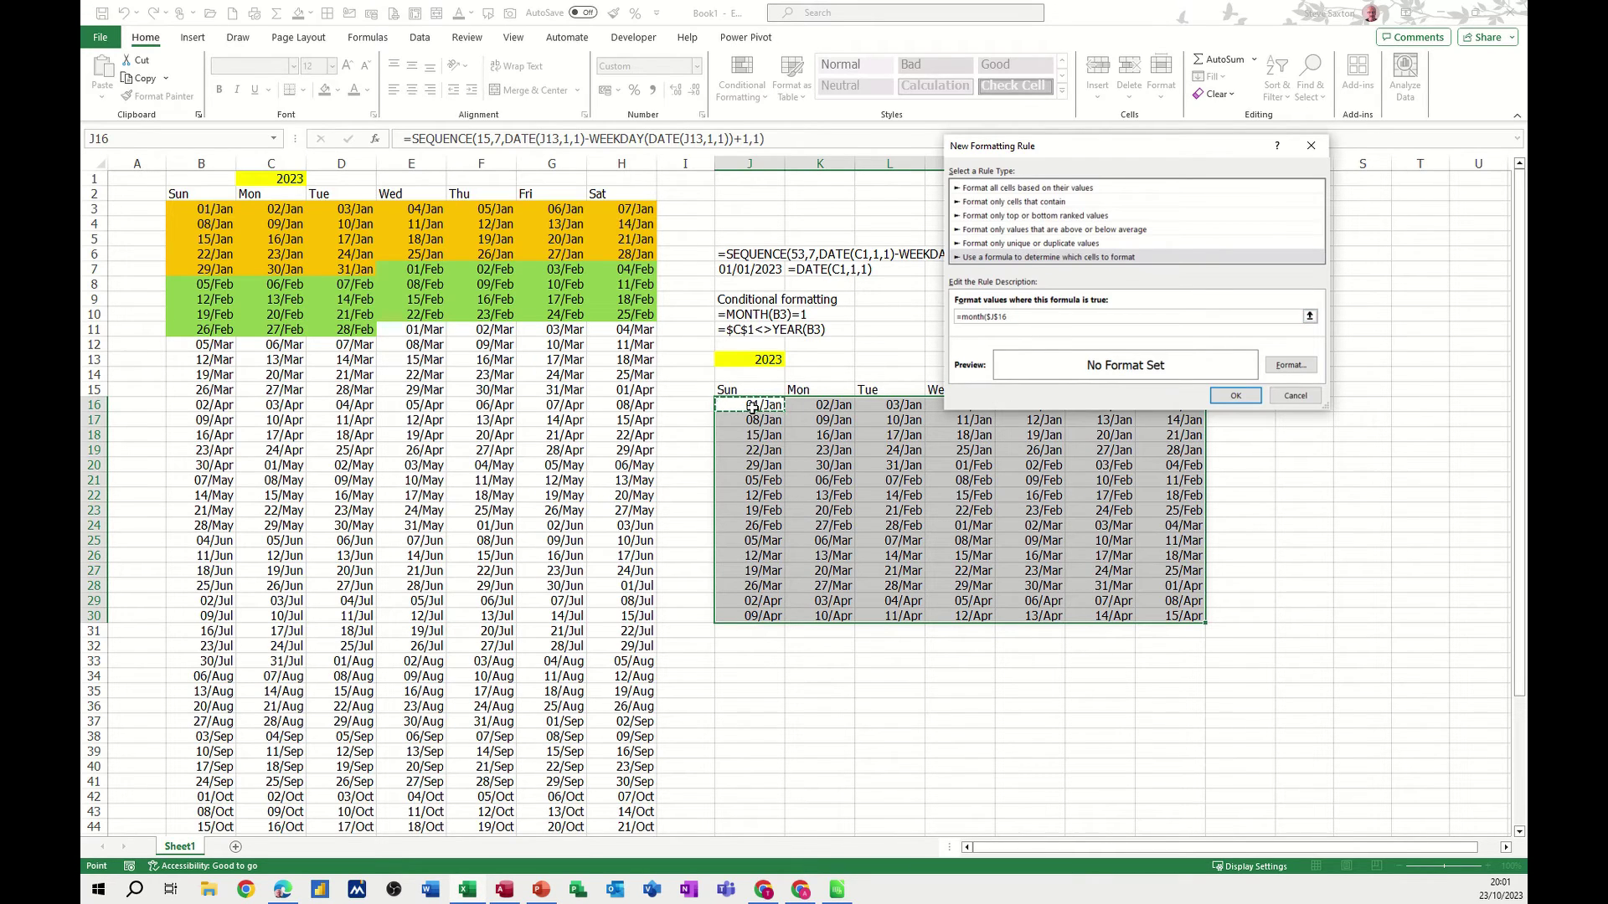
key("F4")
key("F4")
key("F4")
type(")=1")
Give the January rule an orange fill and add it to the rule list.
left_click(1287, 366)
left_click(989, 238)
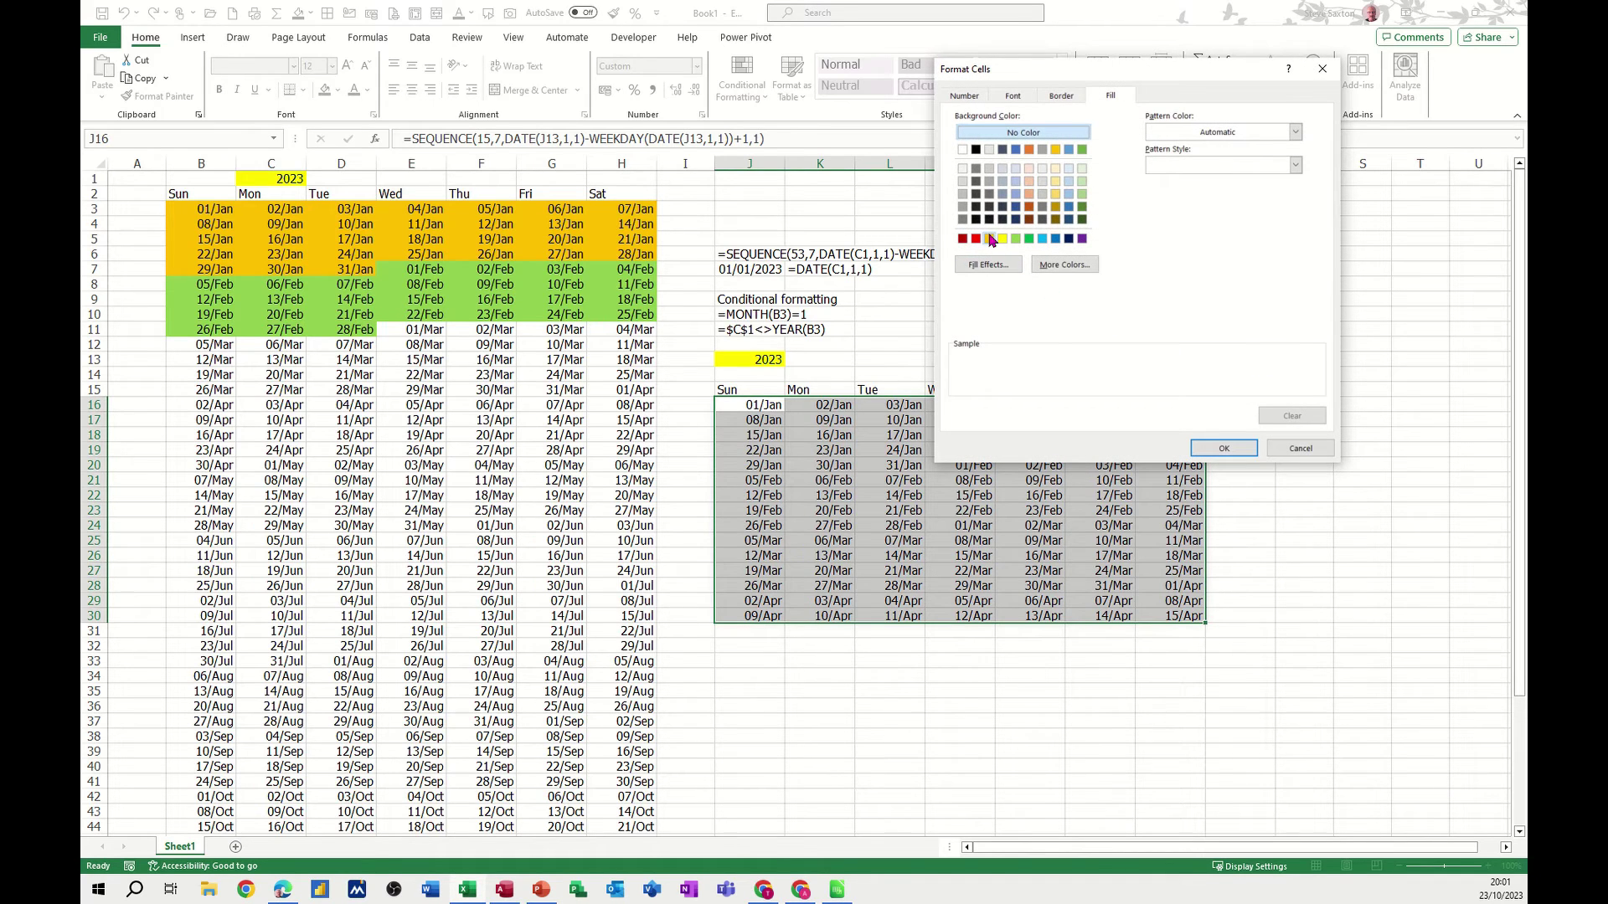
left_click(1197, 448)
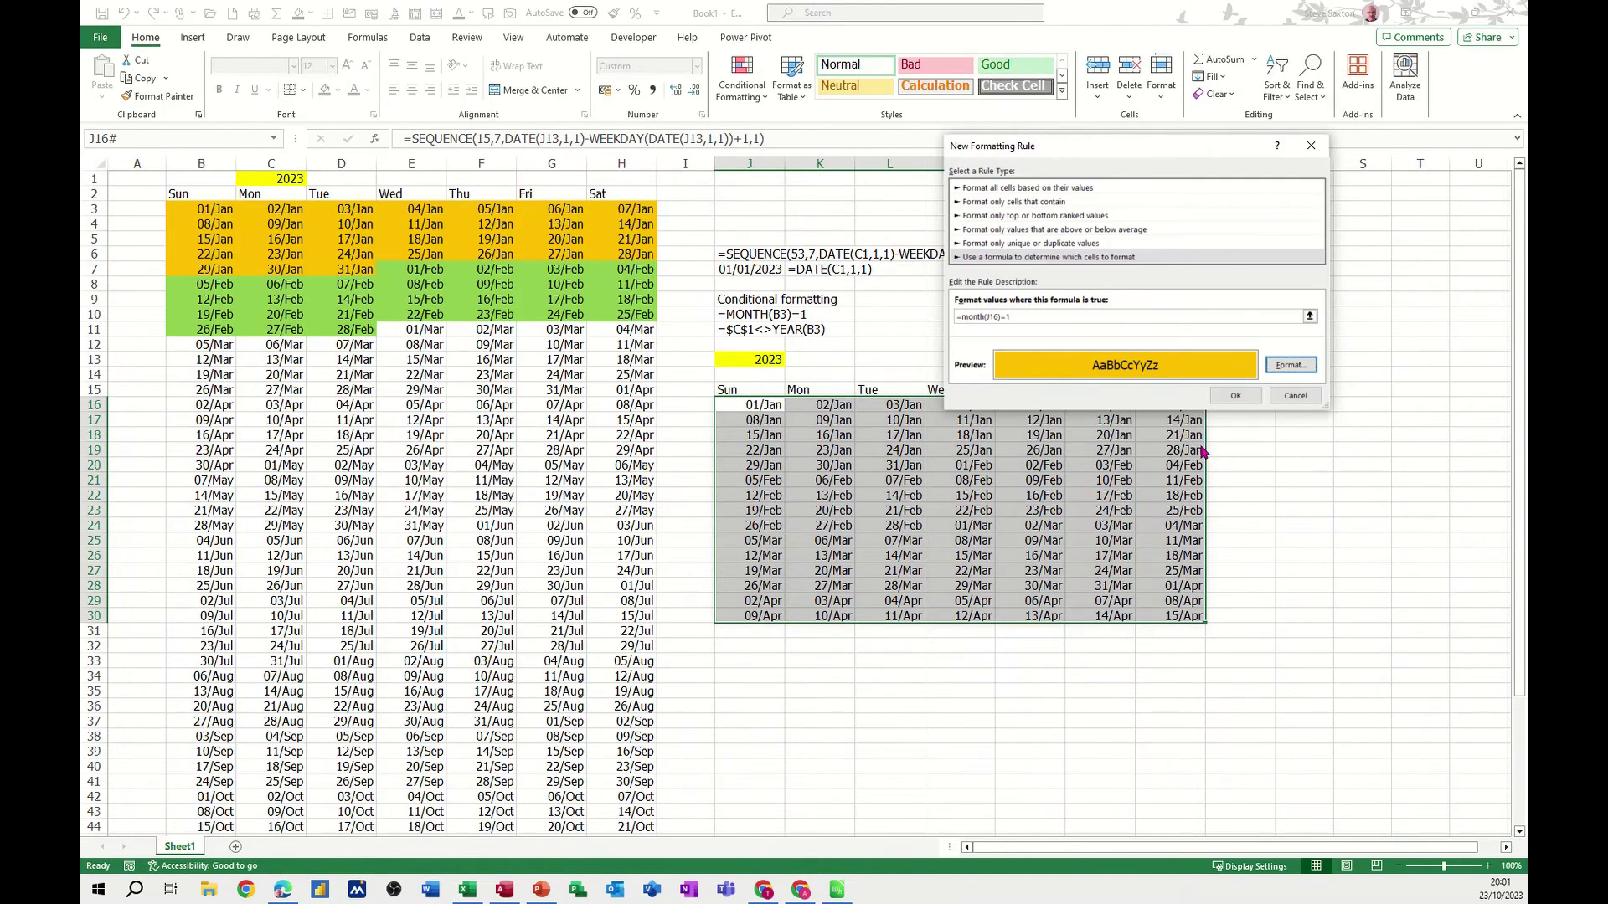
left_click(1219, 403)
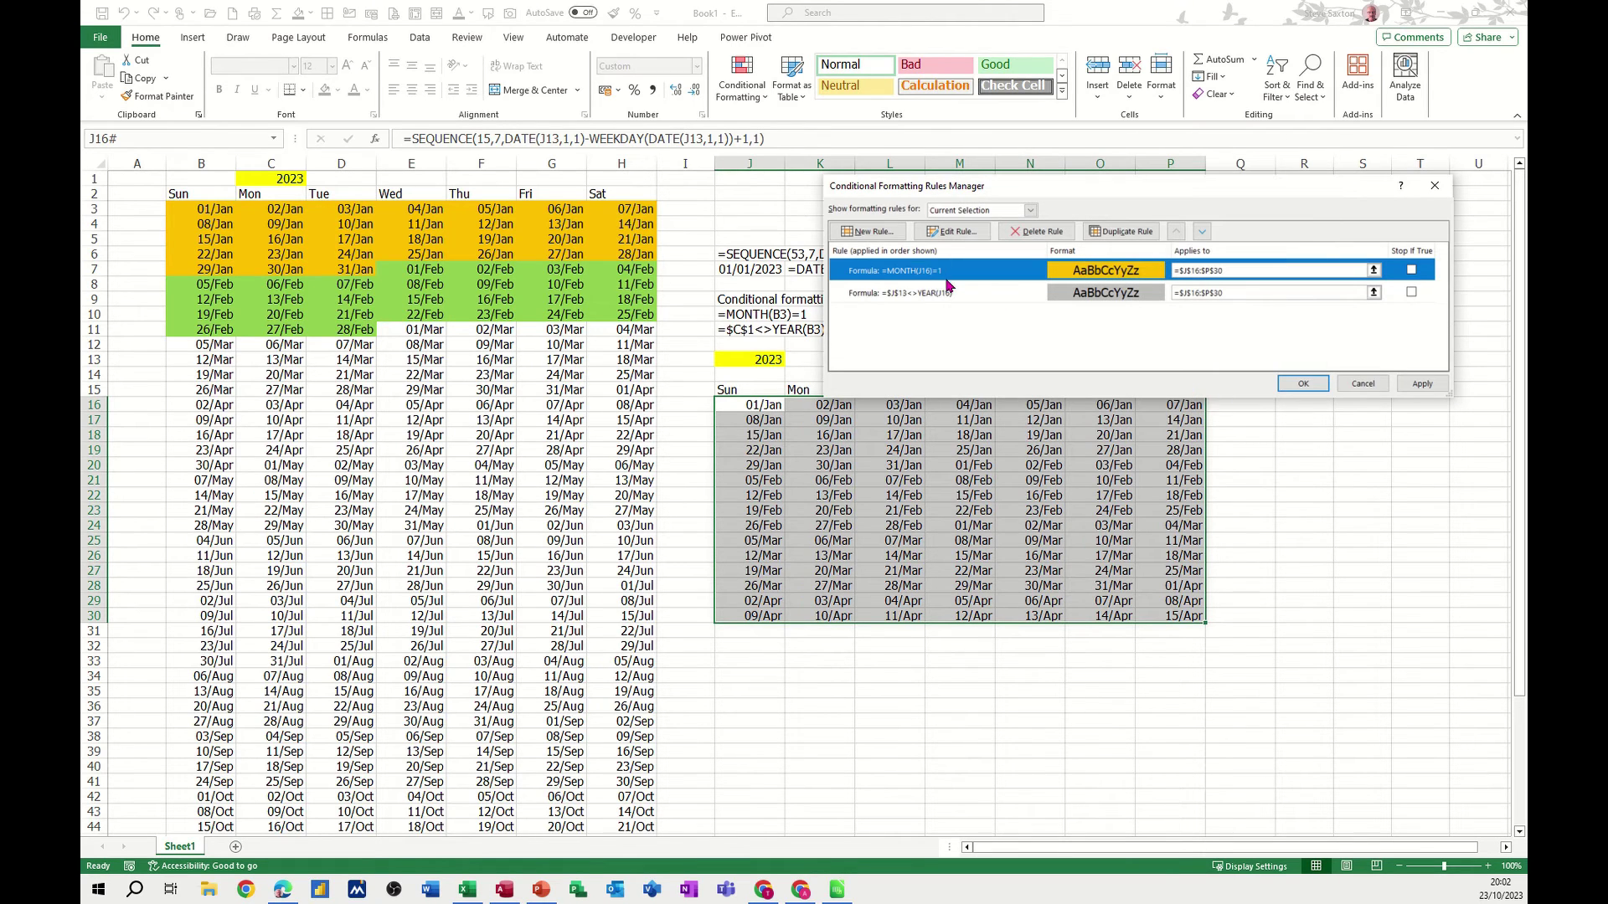
Start a second formula-based month rule with =MONTH(J16)=2, keeping the J16 reference relative.
left_click(868, 232)
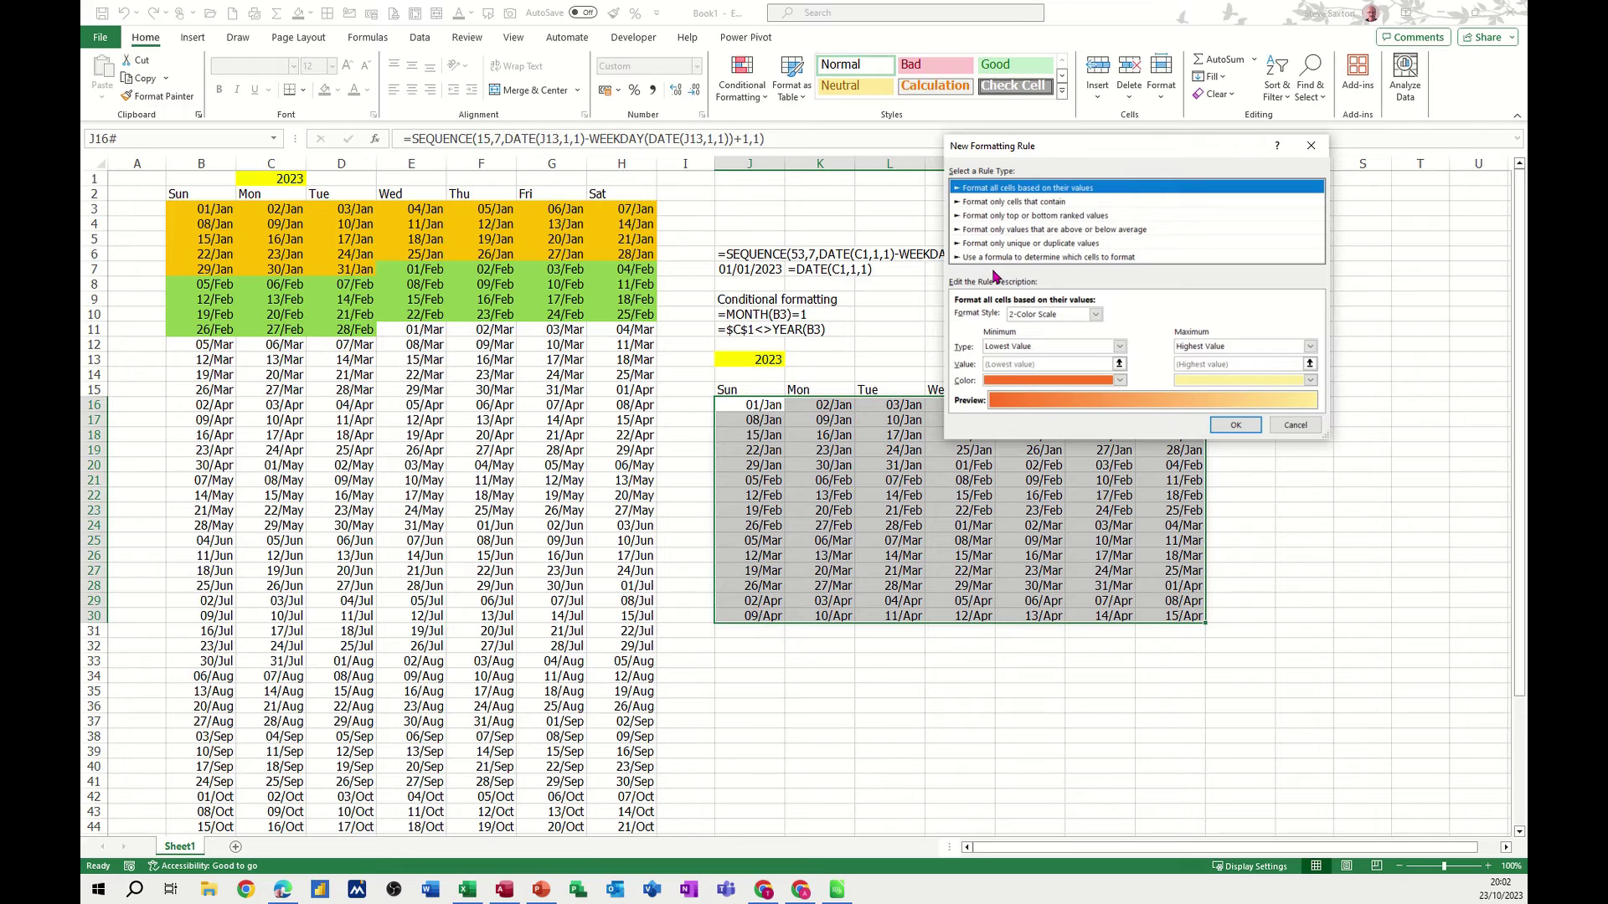
left_click(992, 258)
left_click(992, 317)
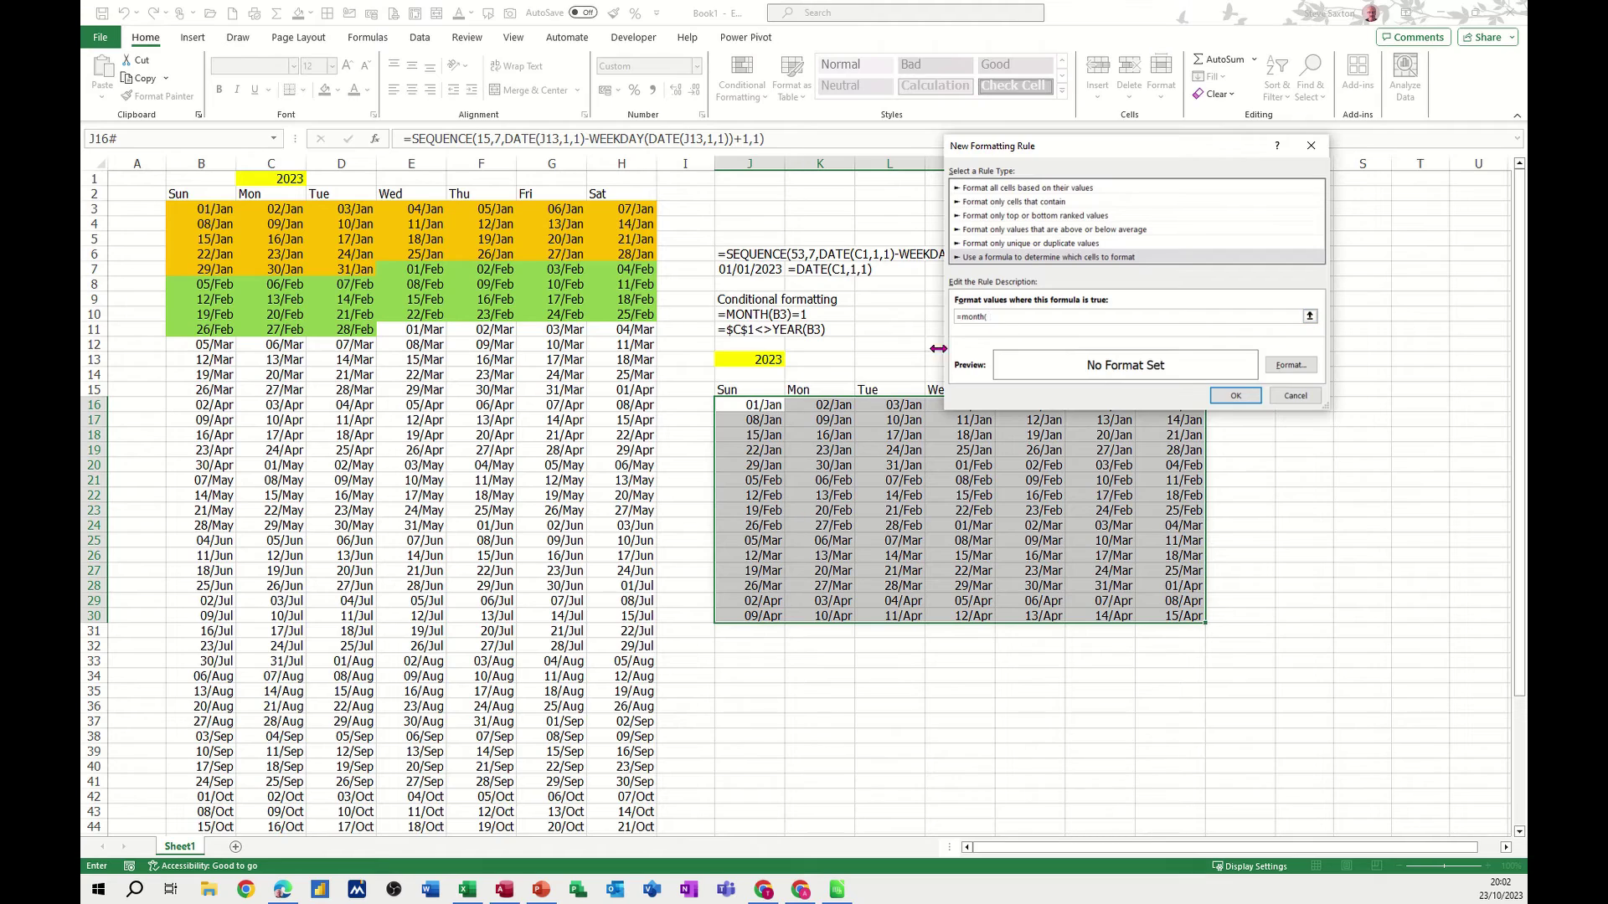
left_click(760, 403)
key("F4")
type(")=2")
Give the February rule a light blue fill and add it to the rule list.
left_click(1281, 365)
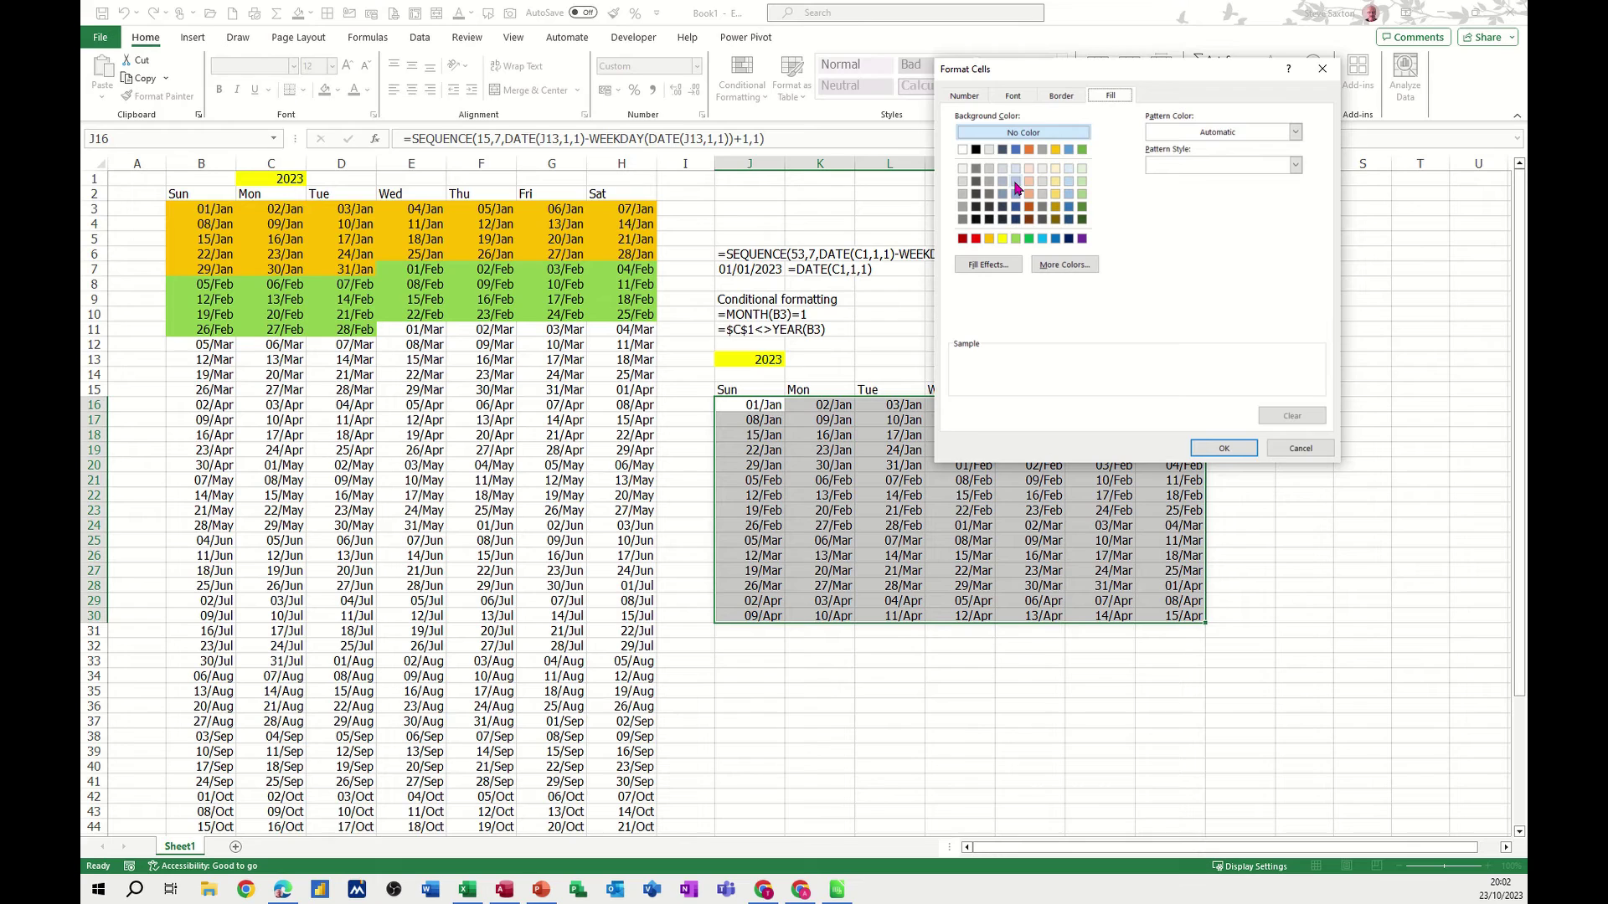
left_click(1016, 181)
left_click(1204, 452)
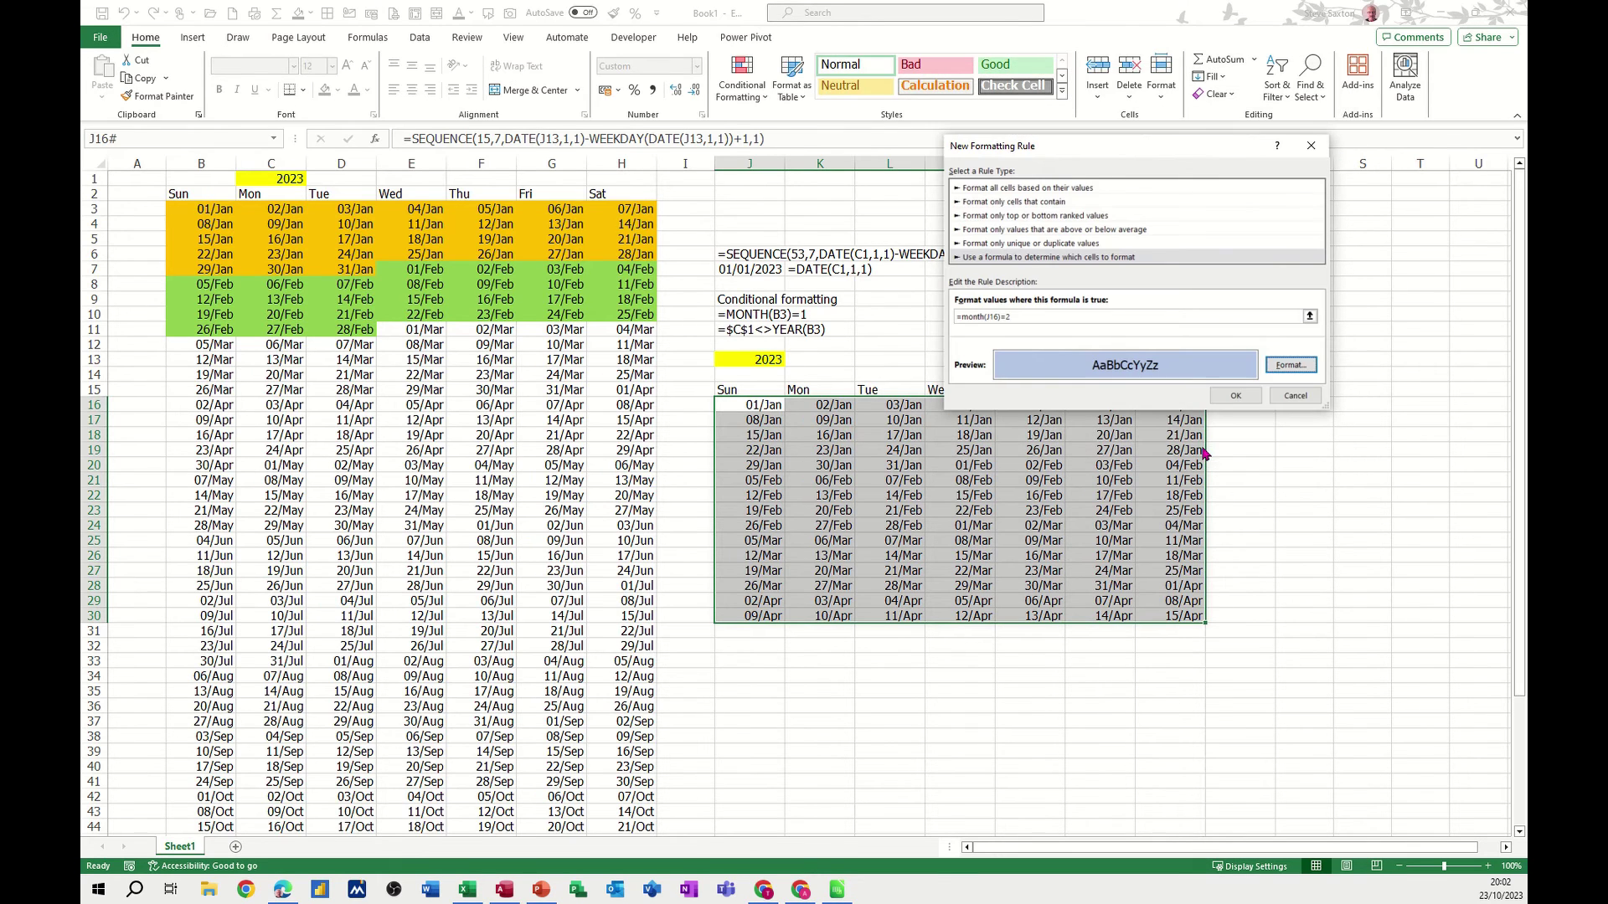
left_click(1231, 398)
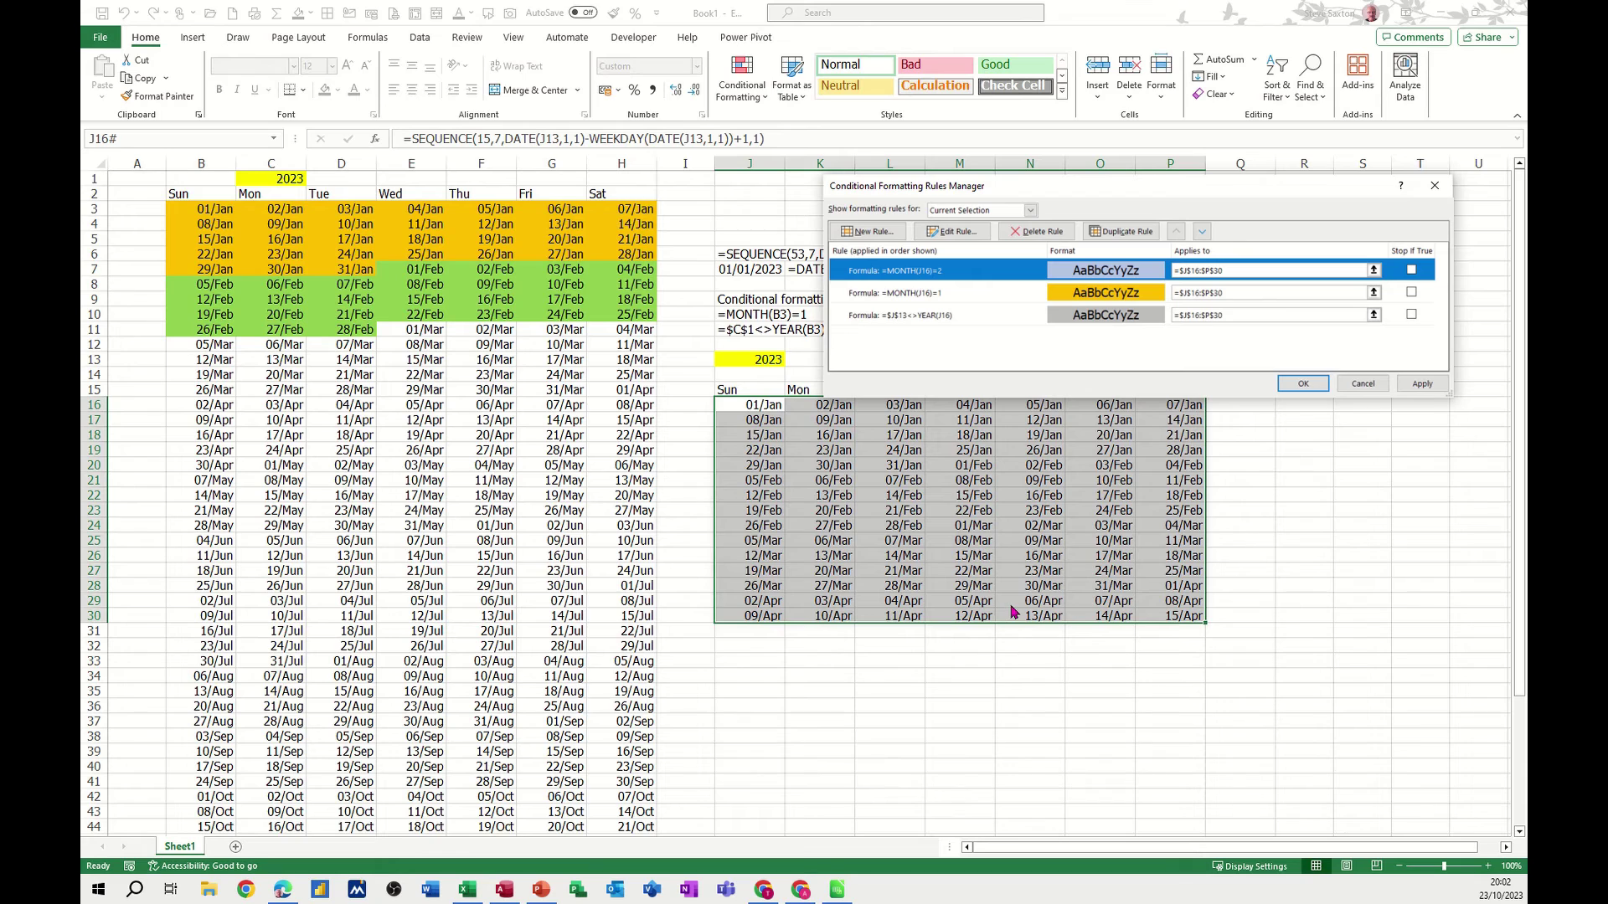
Start a third formula-based month rule with =MONTH(J16)=3, keeping the J16 reference relative.
left_click(874, 233)
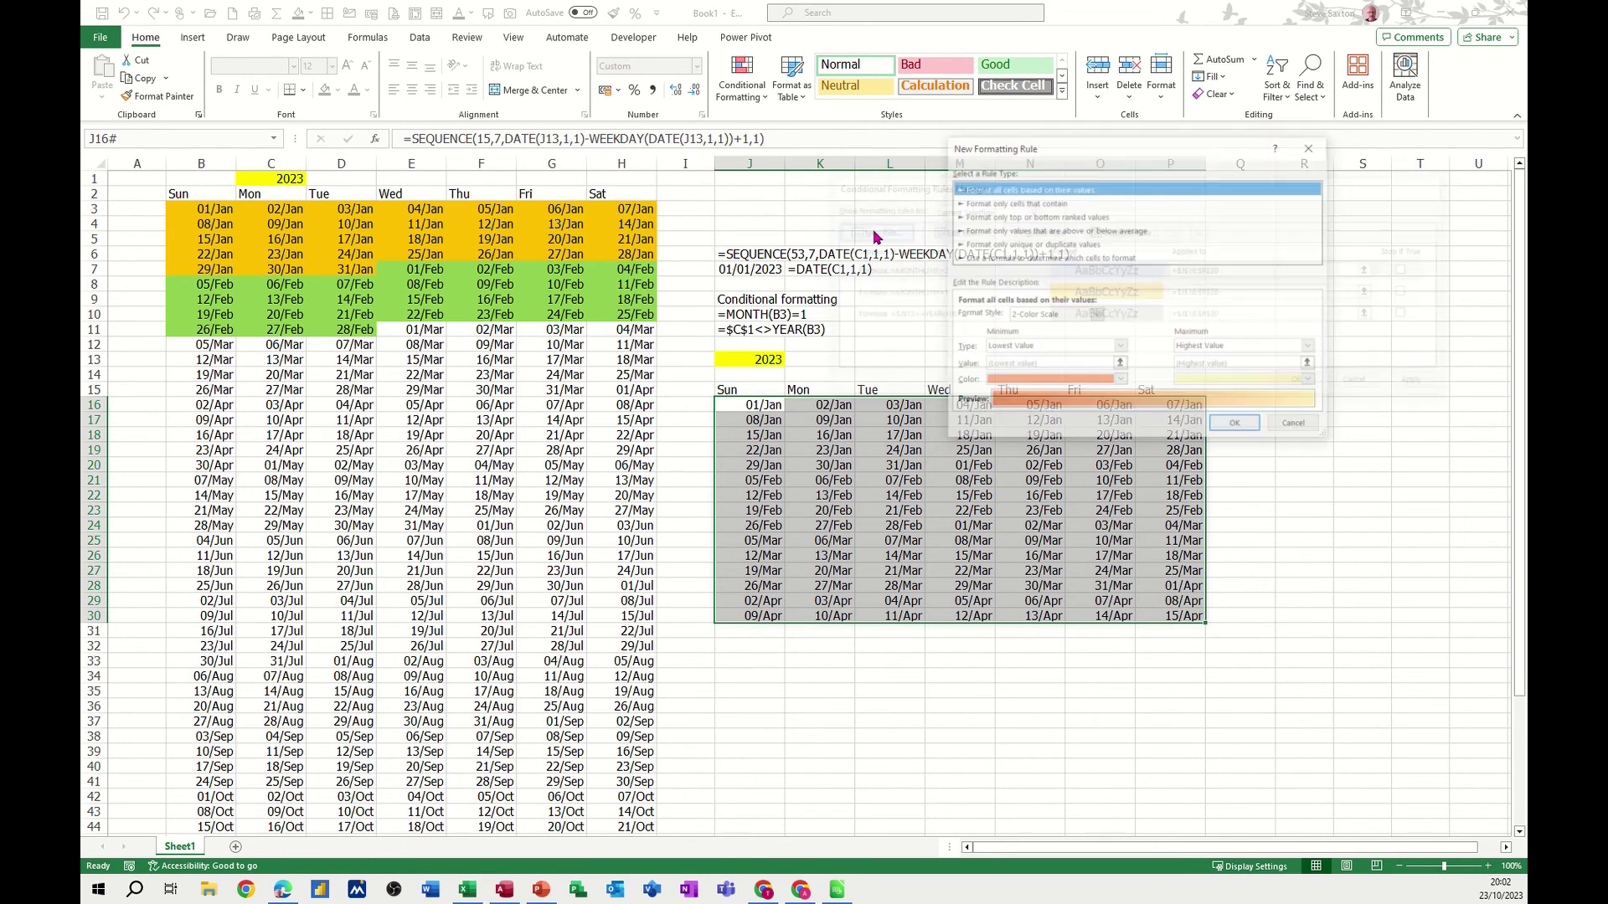
left_click(987, 258)
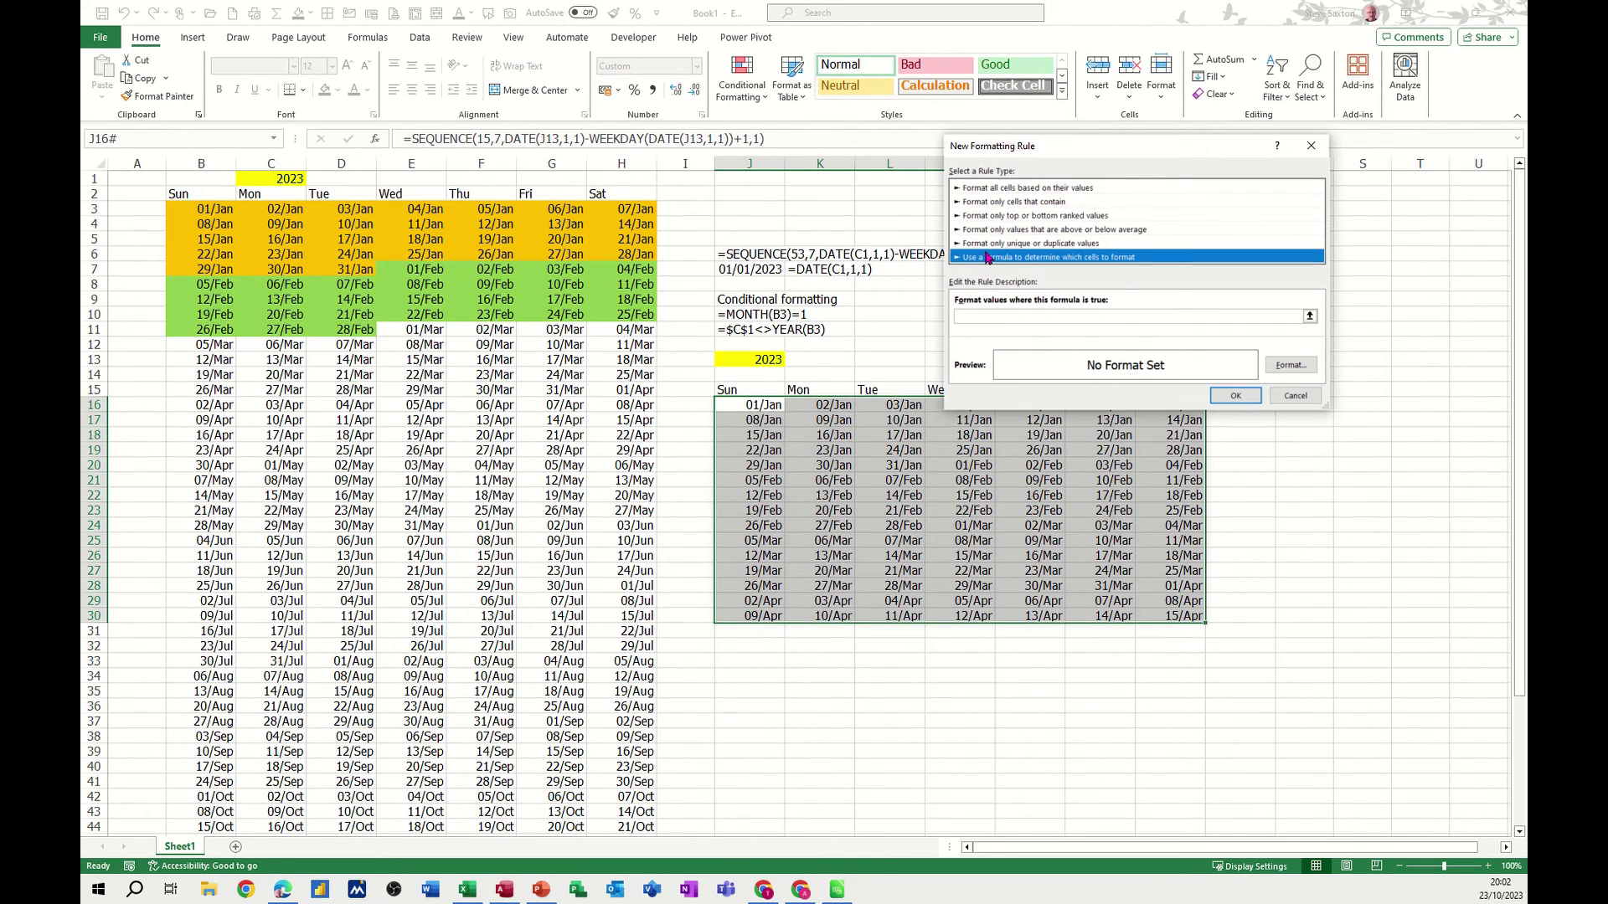
left_click(985, 314)
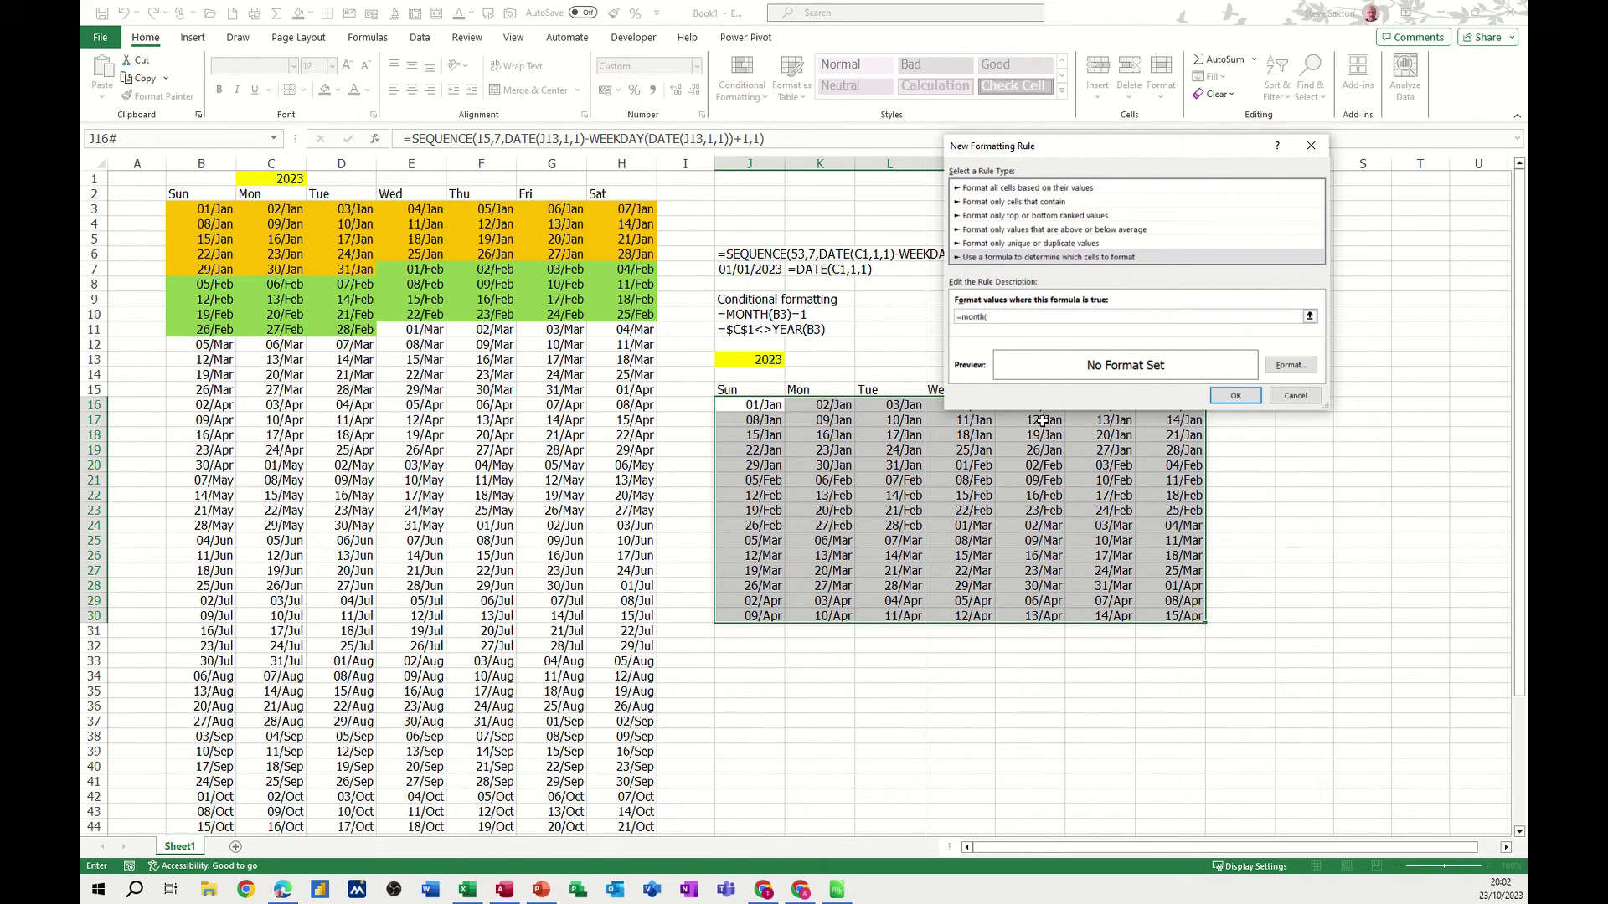
left_click(760, 410)
key("F4")
key("F4")
key("F4")
type(")")
Give the March rule a light orange fill and apply all the month rules to J16:P30.
left_click(1273, 366)
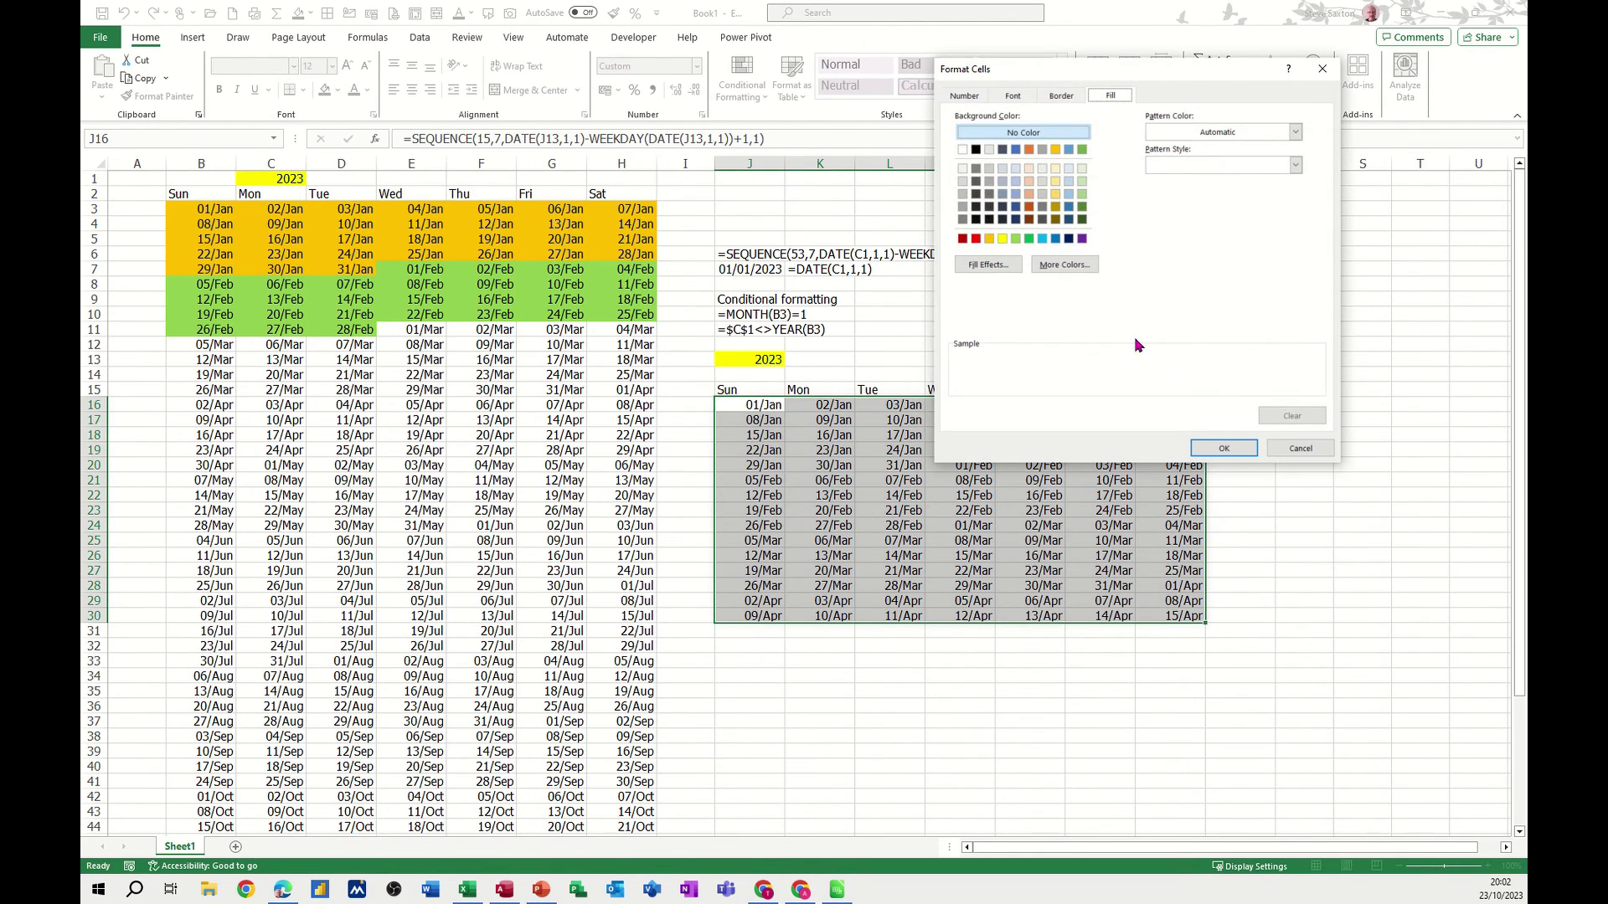
left_click(1029, 195)
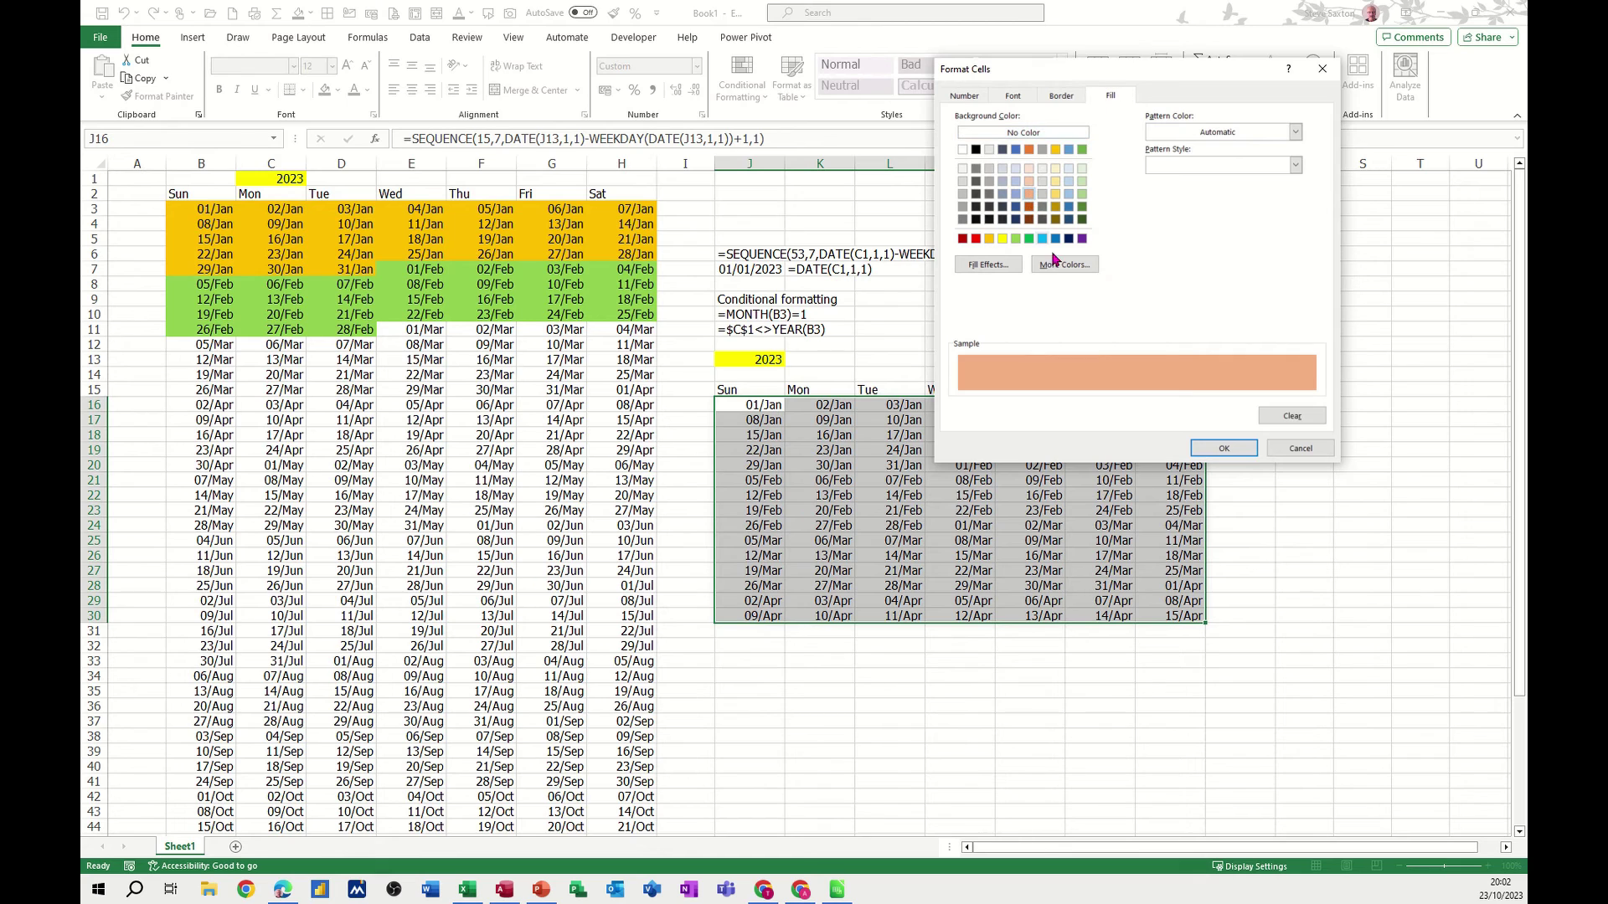
left_click(1214, 449)
left_click(1235, 395)
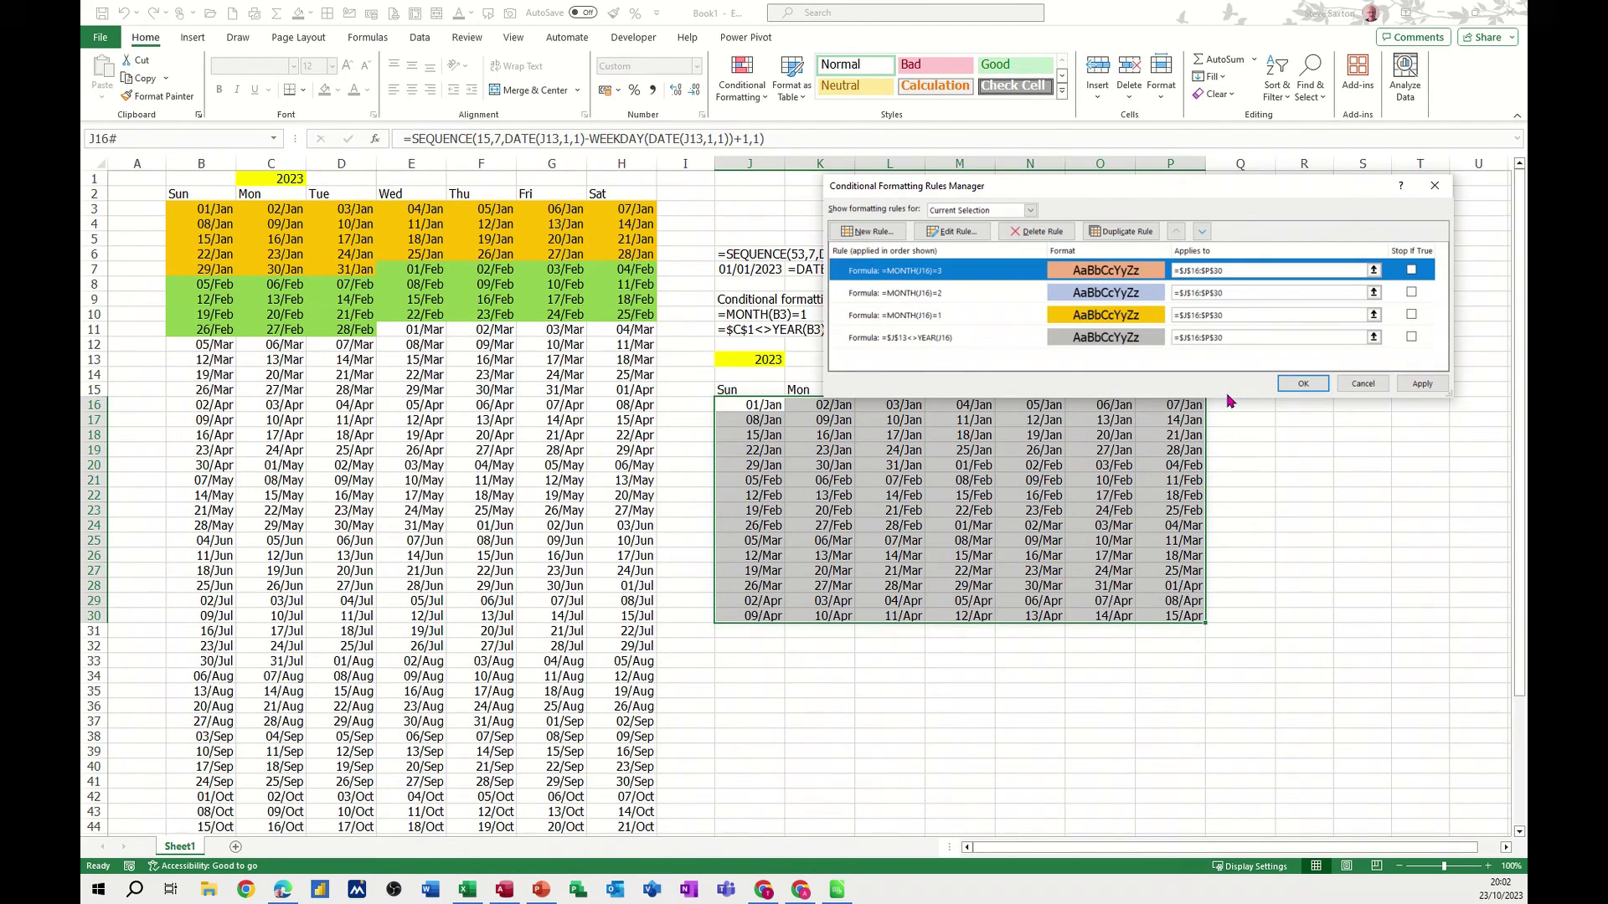
left_click(1298, 385)
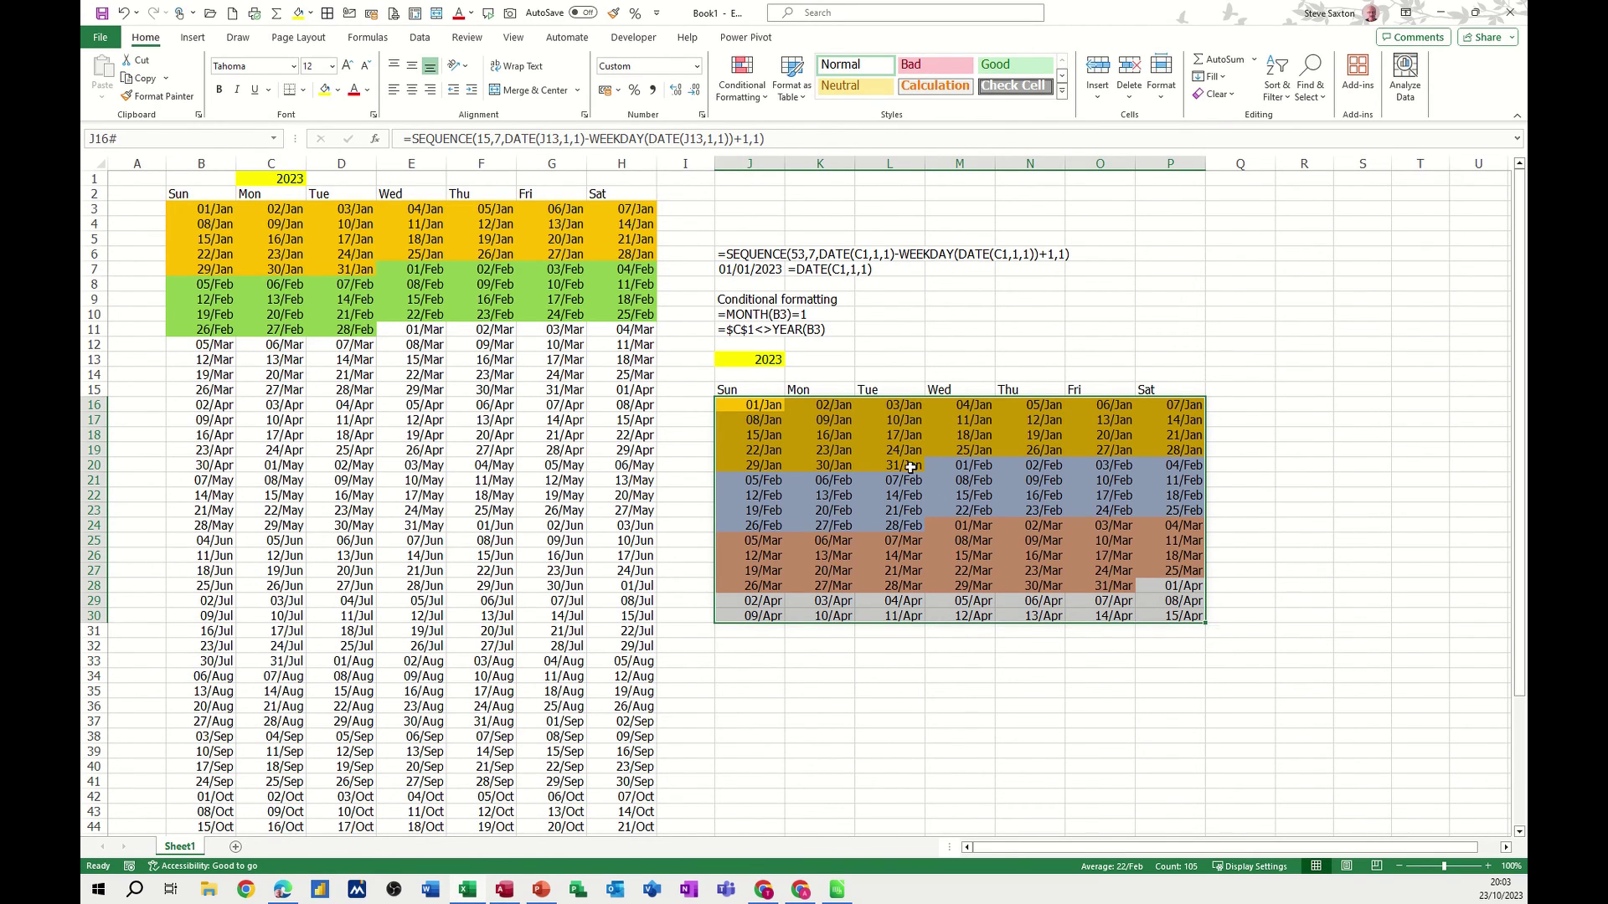
Test the month colours by setting the year in J13 to 2022 and then to 2024.
left_click(765, 360)
left_click(792, 361)
left_click(770, 374)
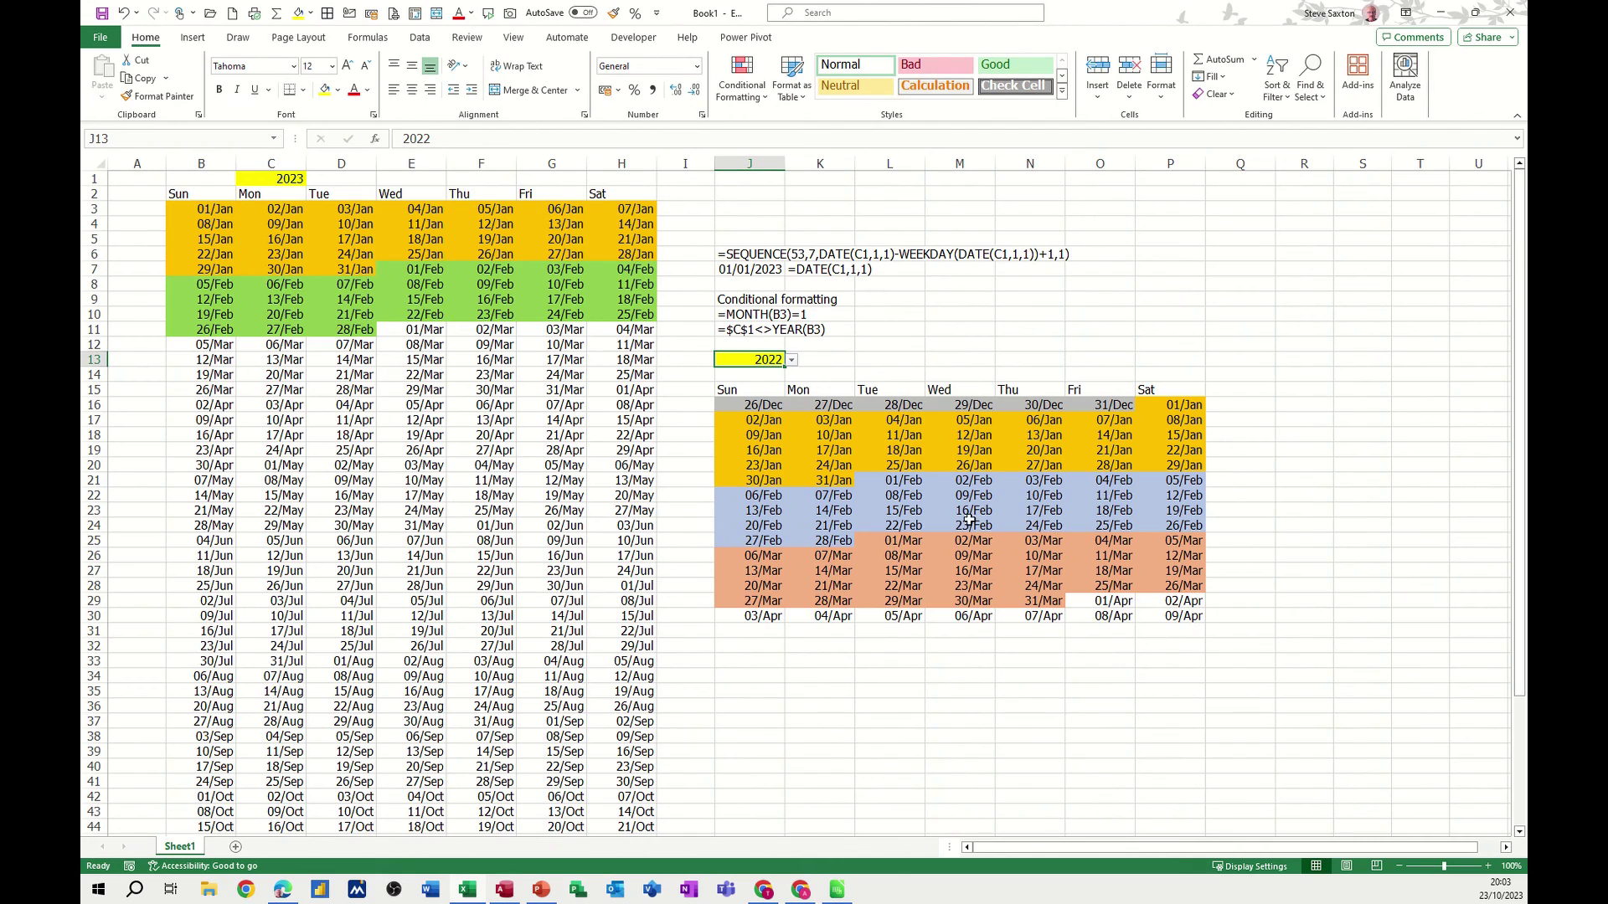
left_click(791, 361)
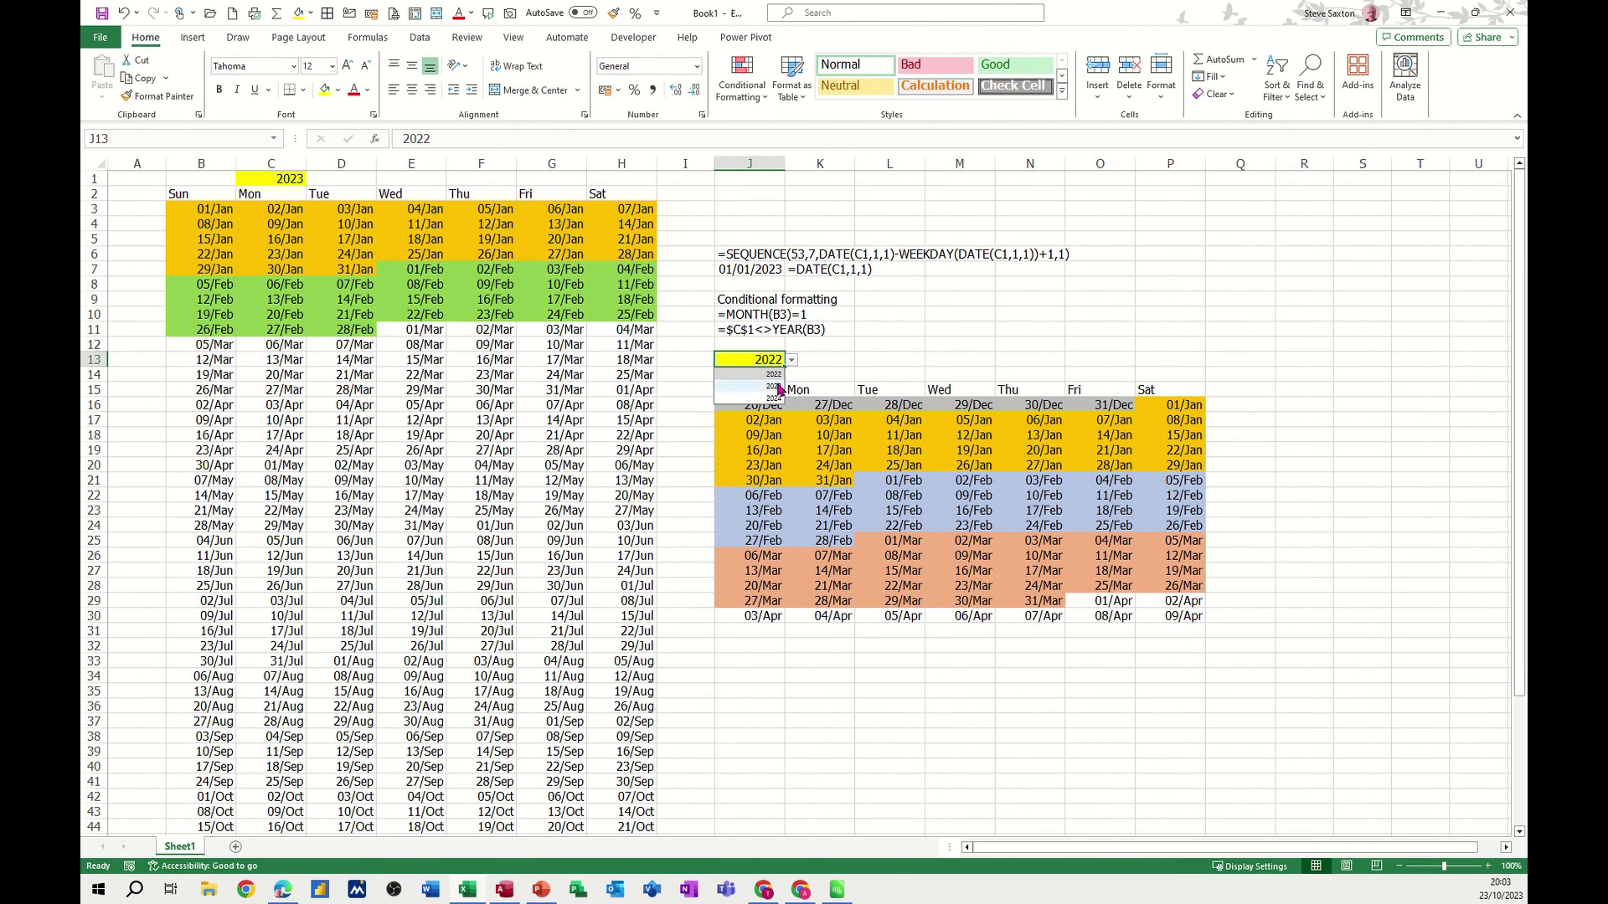
left_click(773, 399)
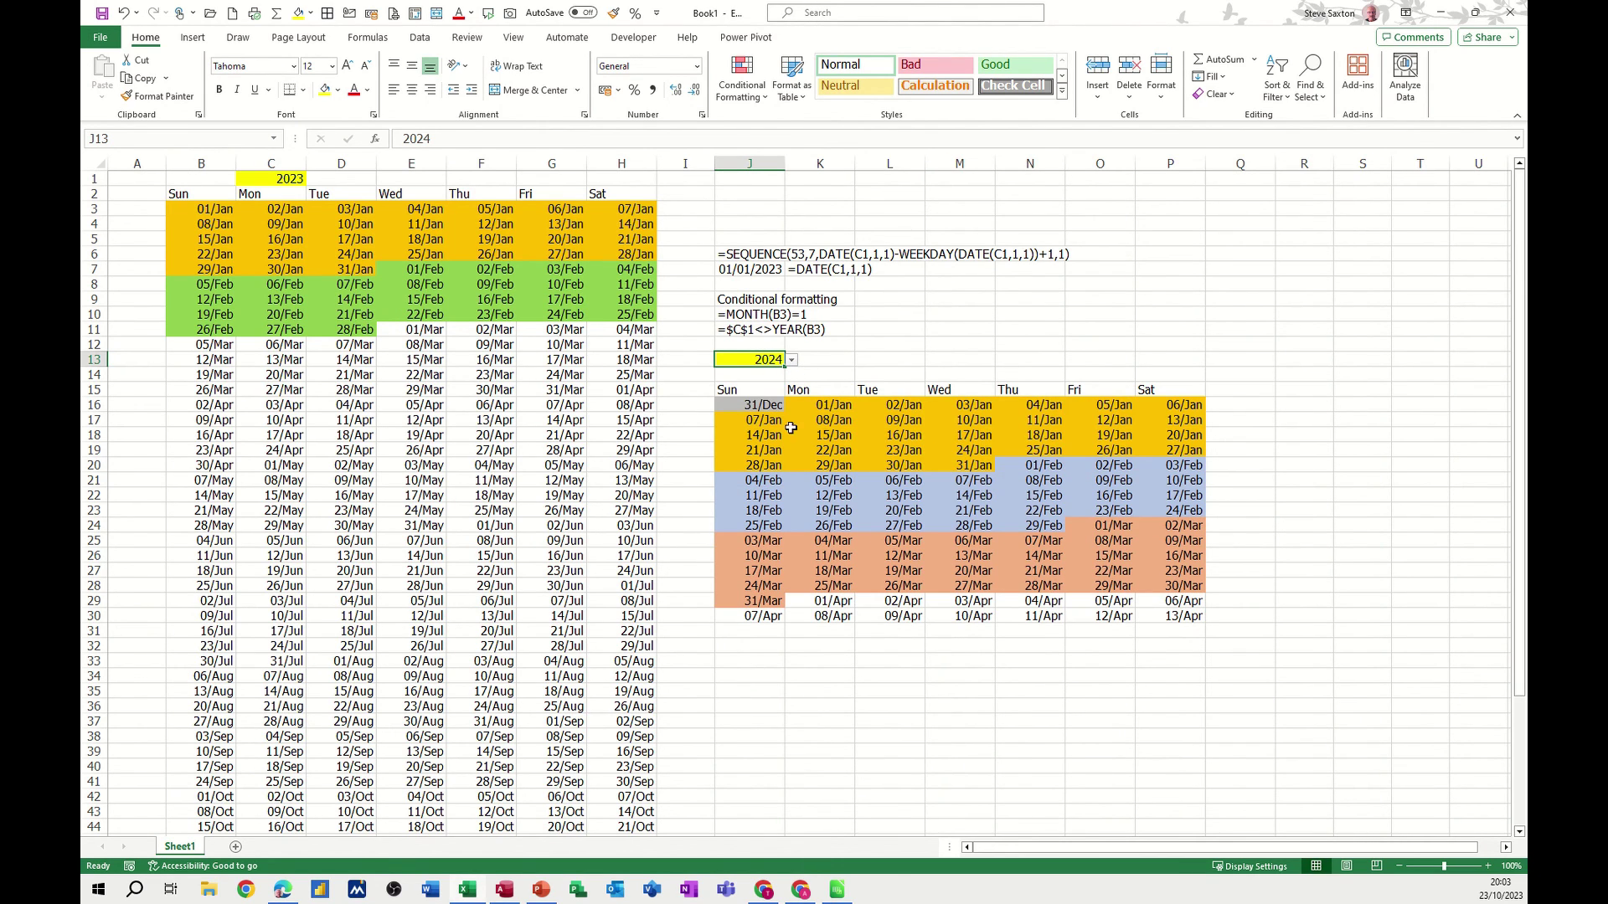